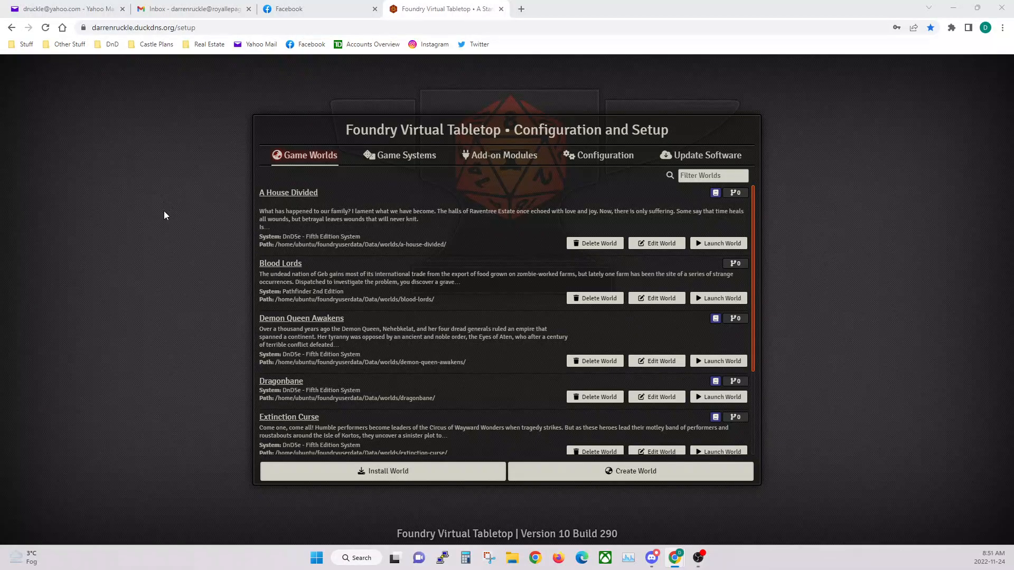
Step: Start a new world titled "Shadow of the Dragon Queen" that uses the DnD5e - Fifth Edition System
{"action": "scroll", "coordinate": [493, 329], "scroll_direction": "down", "scroll_amount": 1}
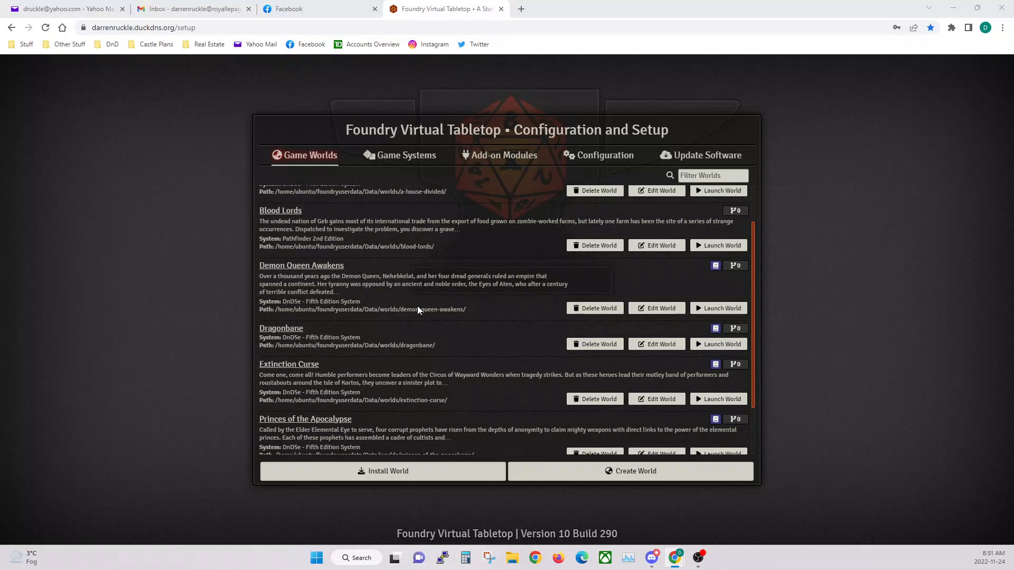
{"action": "left_click", "coordinate": [636, 473]}
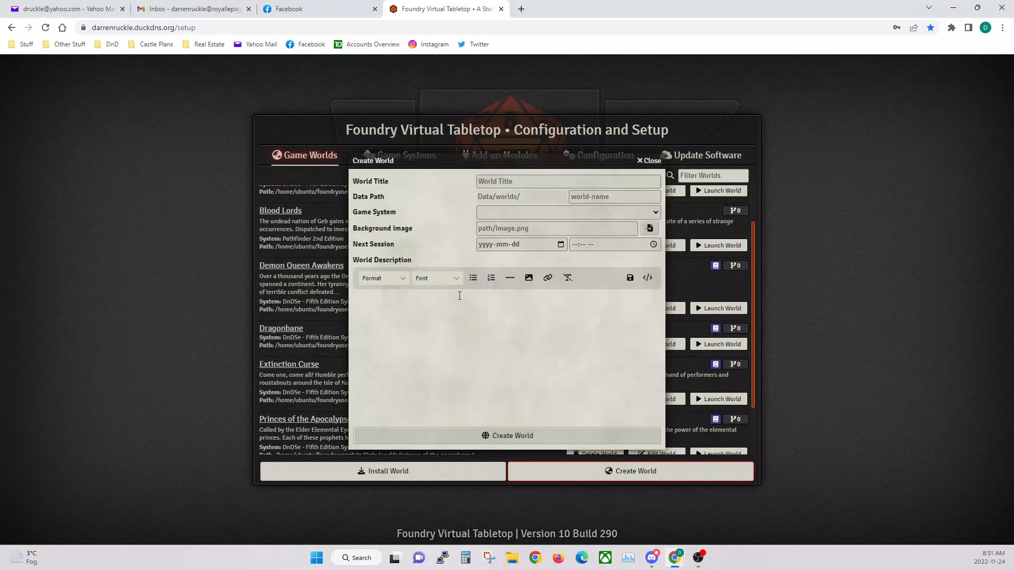
{"action": "left_click", "coordinate": [496, 182]}
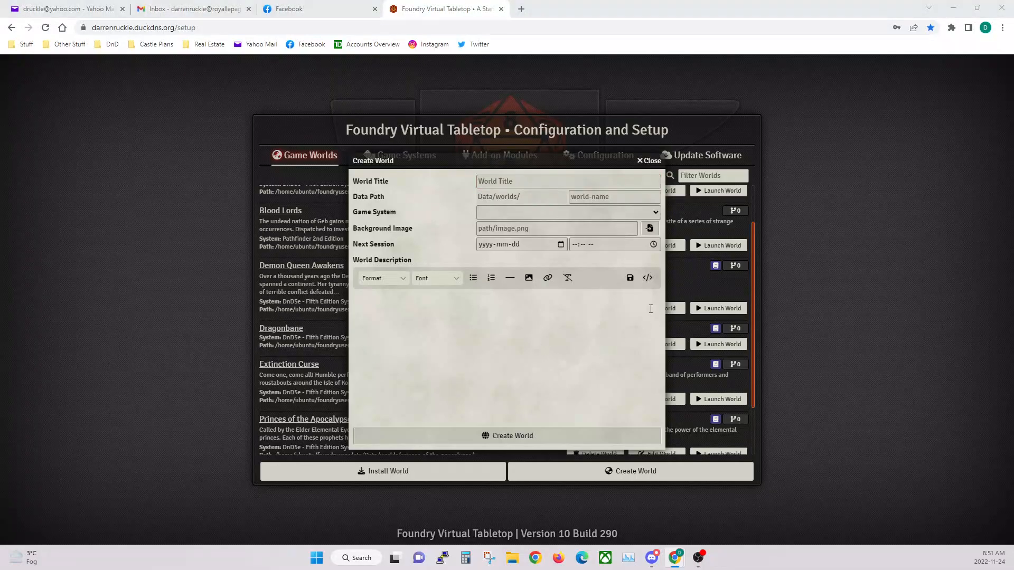
{"action": "left_click", "coordinate": [502, 181]}
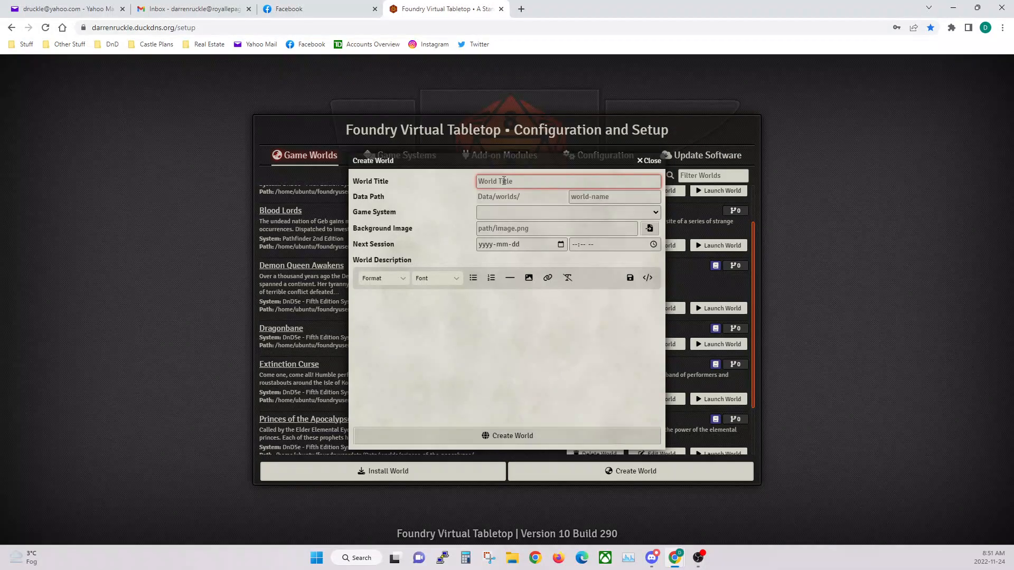
{"action": "type", "text": "Shadow of the Dragon Queen"}
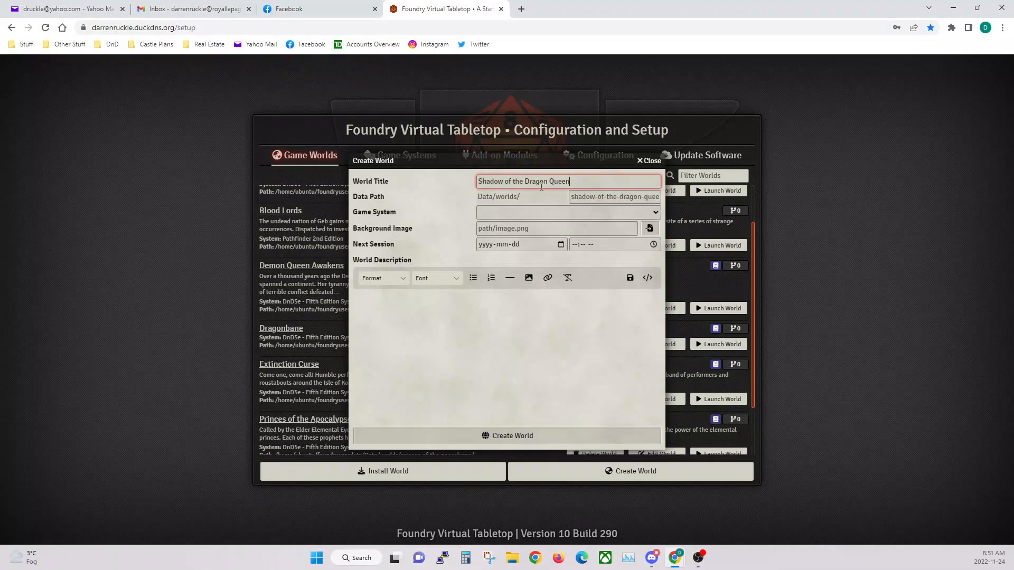
{"action": "left_click", "coordinate": [496, 213]}
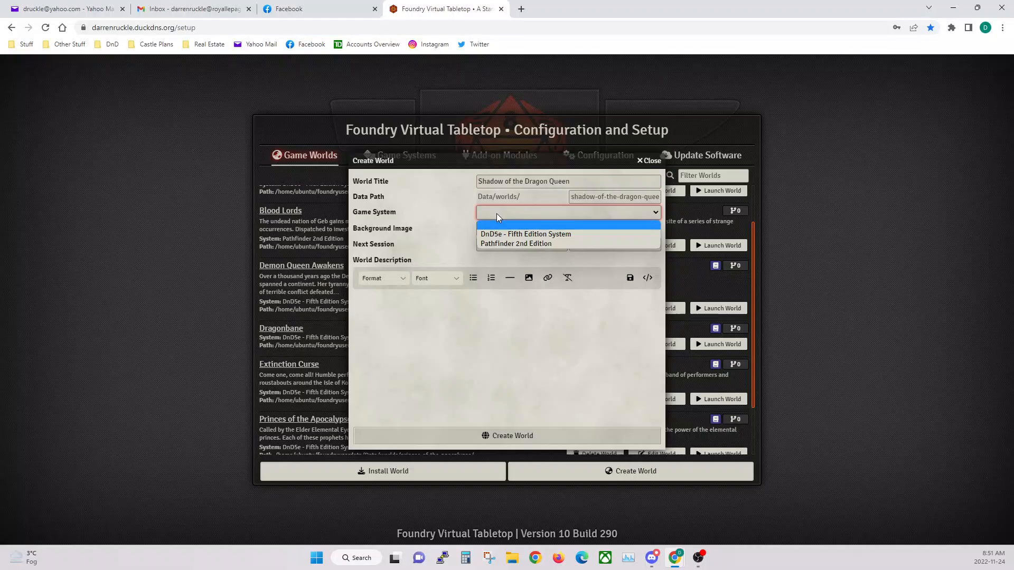
{"action": "left_click", "coordinate": [515, 231]}
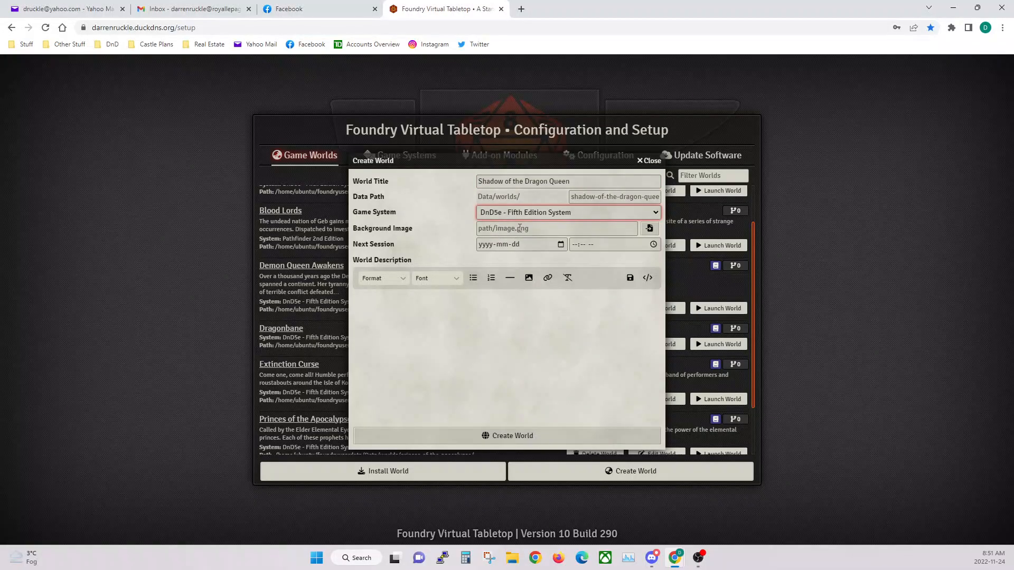
Step: Add the three-paragraph world description beginning "In a world ravaged by war" and create the world
{"action": "left_click", "coordinate": [650, 228]}
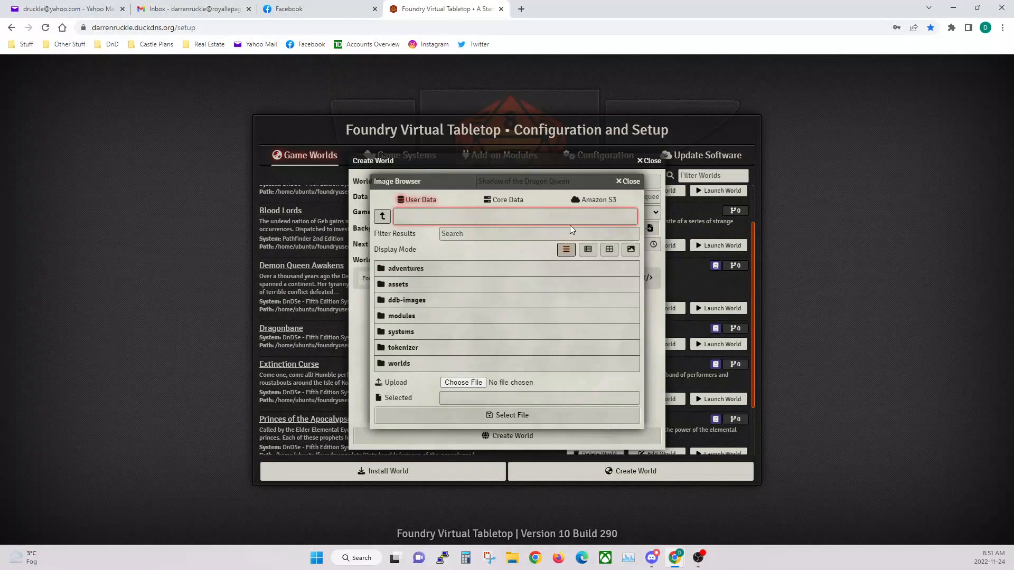
{"action": "left_click", "coordinate": [631, 182]}
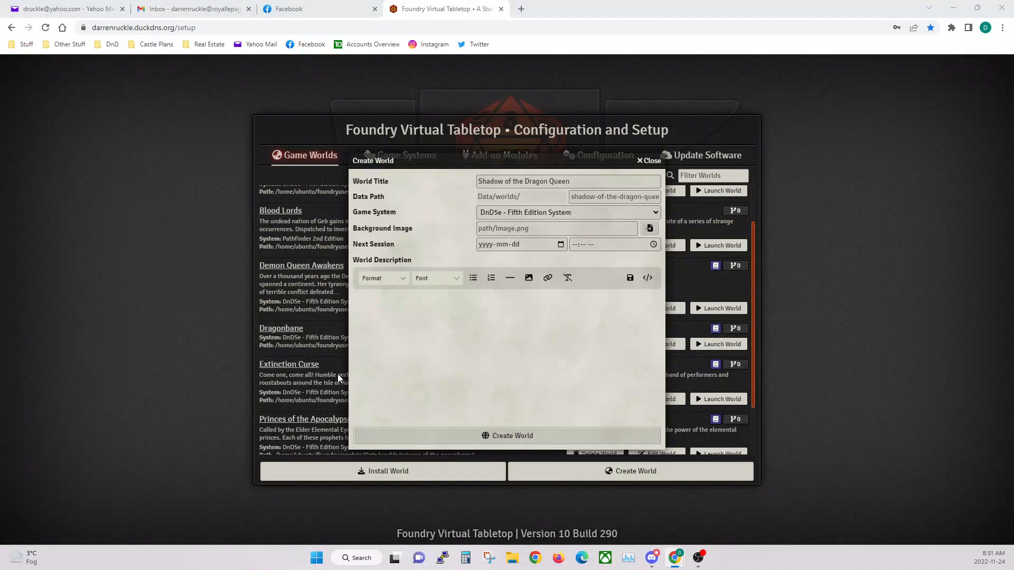
{"action": "left_click", "coordinate": [480, 337]}
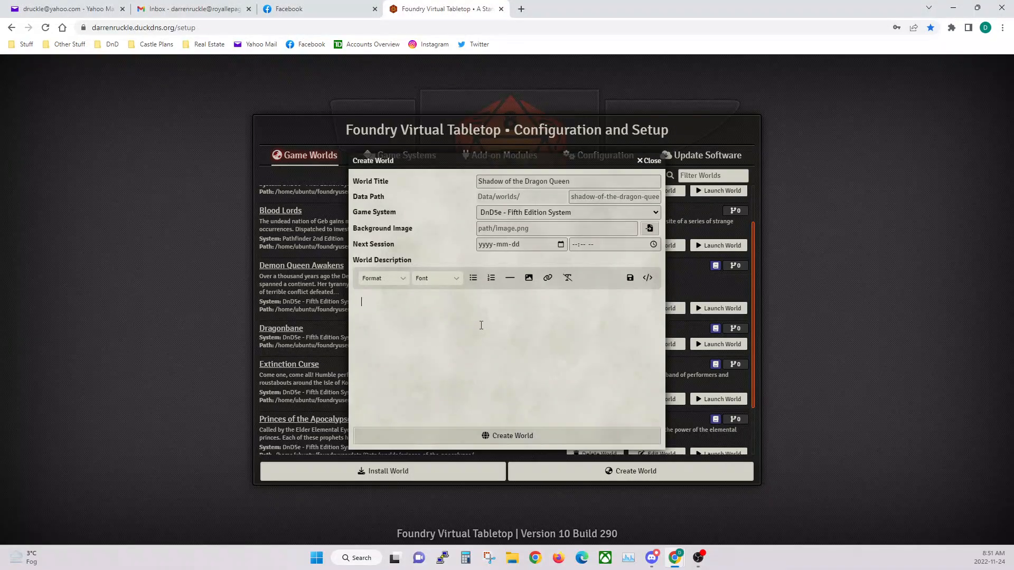
{"action": "type", "text": "In a world ravaged by war, the actions of heroes can have world-altering stakes. Defend the people of Kalaman against seemingly insurmountable odds as Krynn prepares for war. The Dragon Armies are on the march, their ranks swelled by ogres, minotaurs, and humans who seek a share of the spoils, while rumors of the return of the Dark Queen’s dragons swirl among the people. Experience the Dragon Army’s initial invasion of the land of Solamnia, witness the creation of the infamous flying citadels, and face off against the death knight, Lord Soth."}
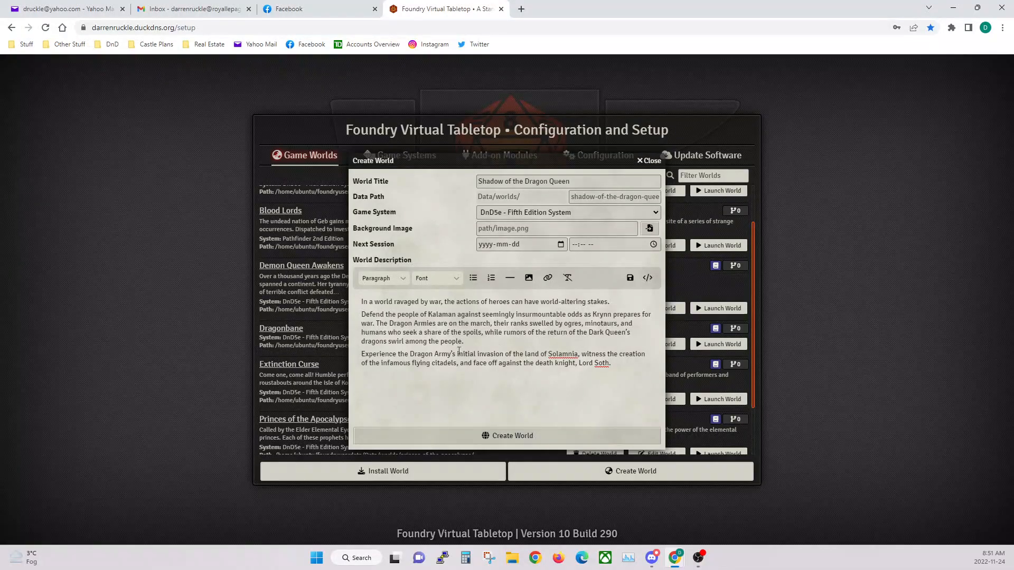
{"action": "left_click", "coordinate": [512, 442]}
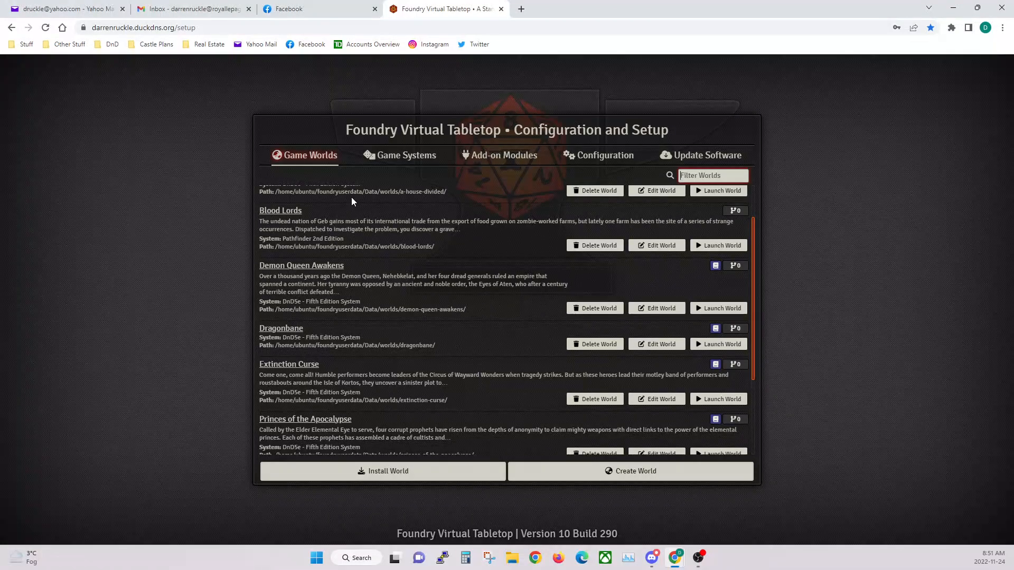
Step: Launch the Shadow of the Dragon Queen world and join as Gamemaster with the game unpaused
{"action": "scroll", "coordinate": [407, 341], "scroll_direction": "down", "scroll_amount": 2}
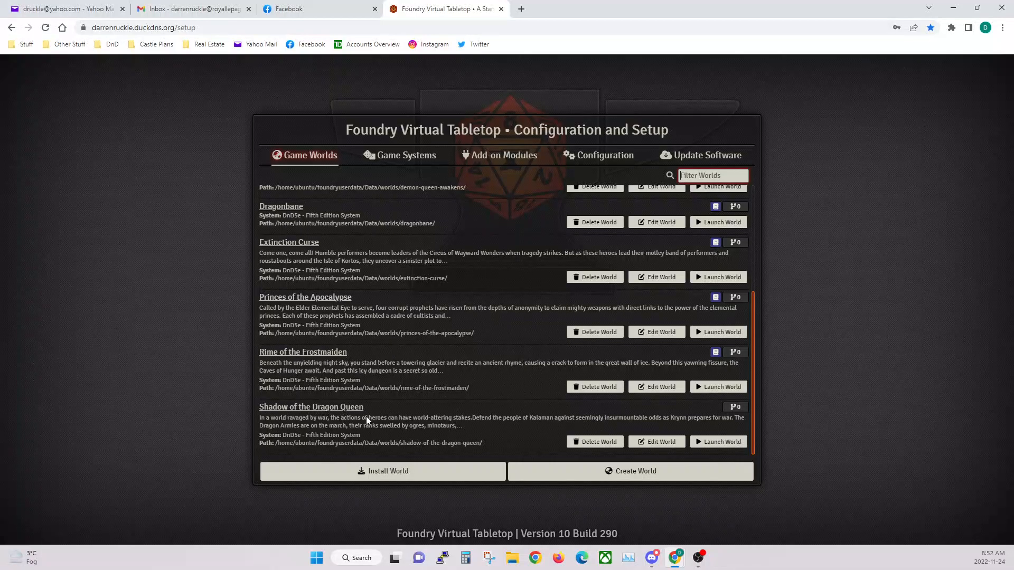
{"action": "left_click", "coordinate": [718, 442]}
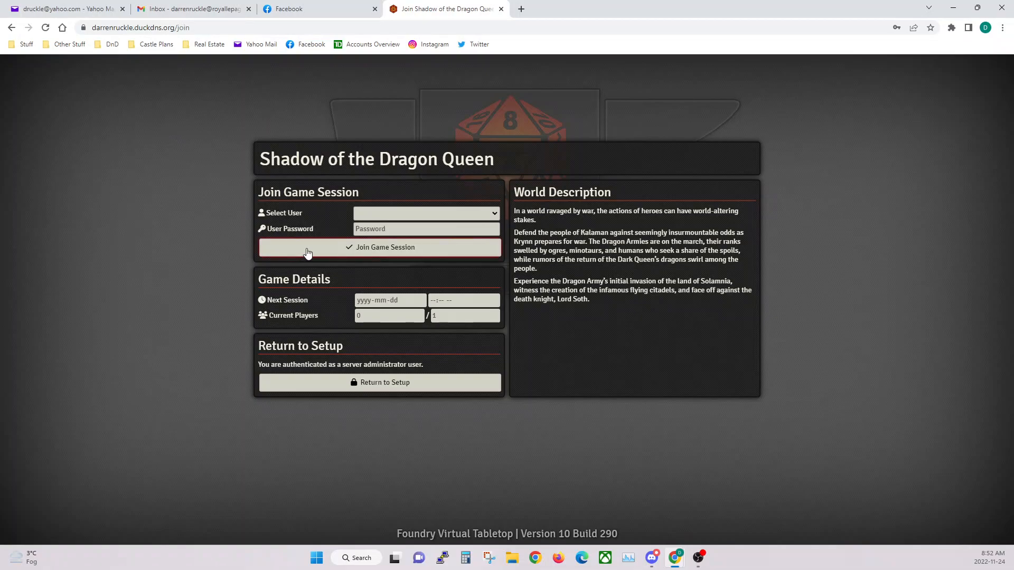
{"action": "left_click", "coordinate": [372, 216]}
{"action": "left_click", "coordinate": [369, 235]}
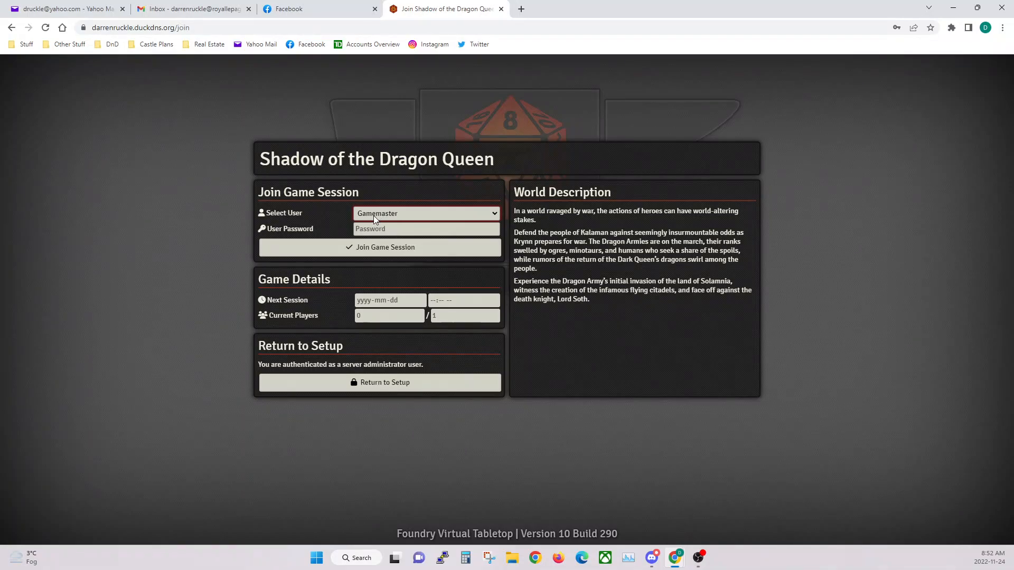
{"action": "left_click", "coordinate": [378, 253]}
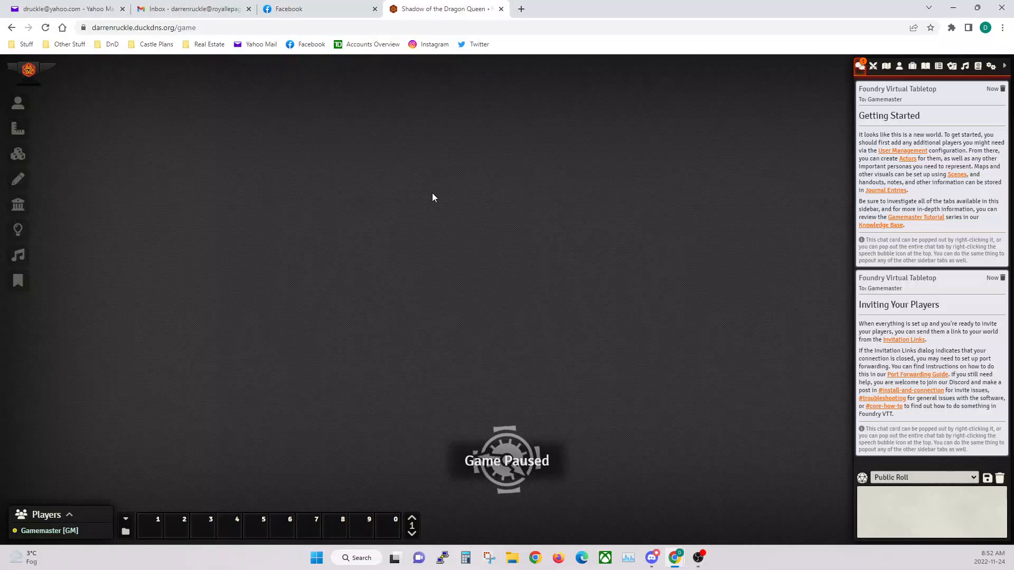
{"action": "key", "text": "space"}
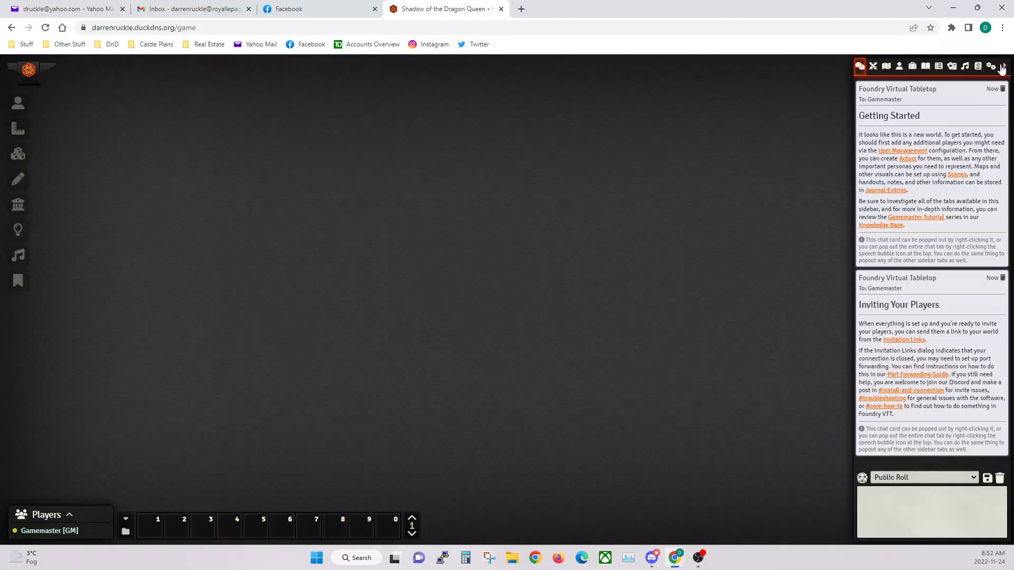
Step: Open the User Permission Configuration from the core game settings and look through the list of role permissions
{"action": "left_click", "coordinate": [991, 66]}
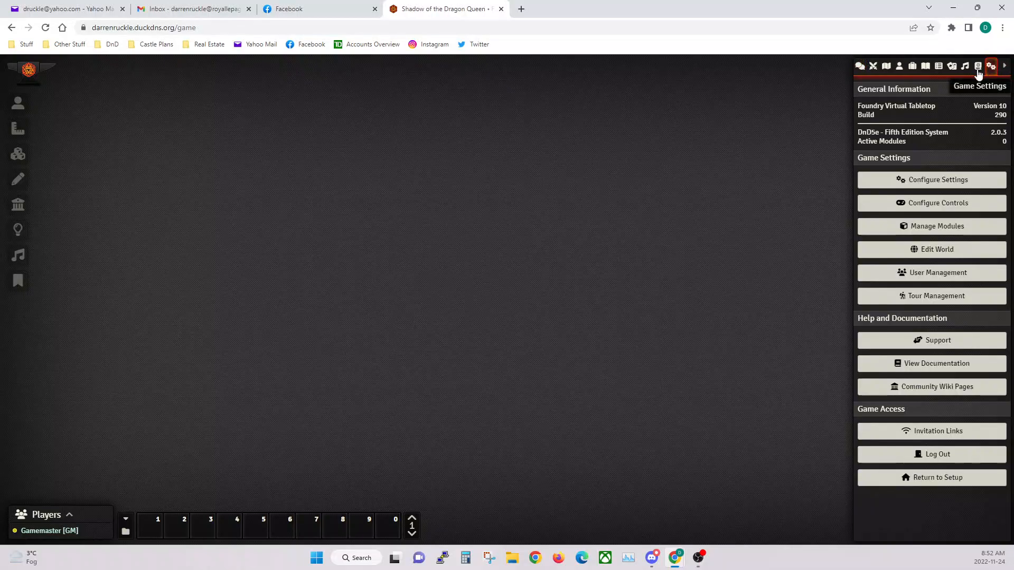
{"action": "left_click", "coordinate": [919, 184]}
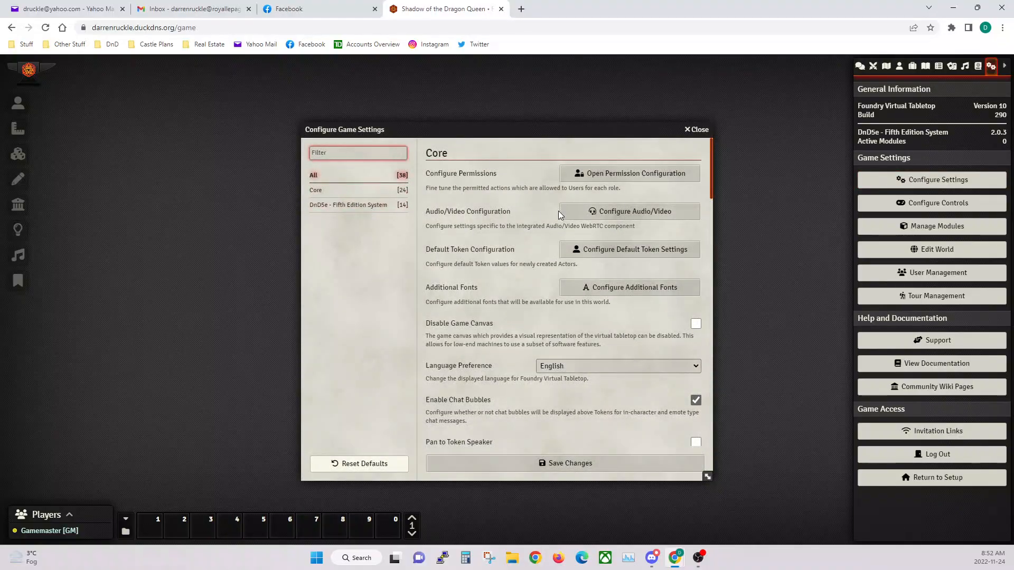
{"action": "left_click", "coordinate": [336, 190]}
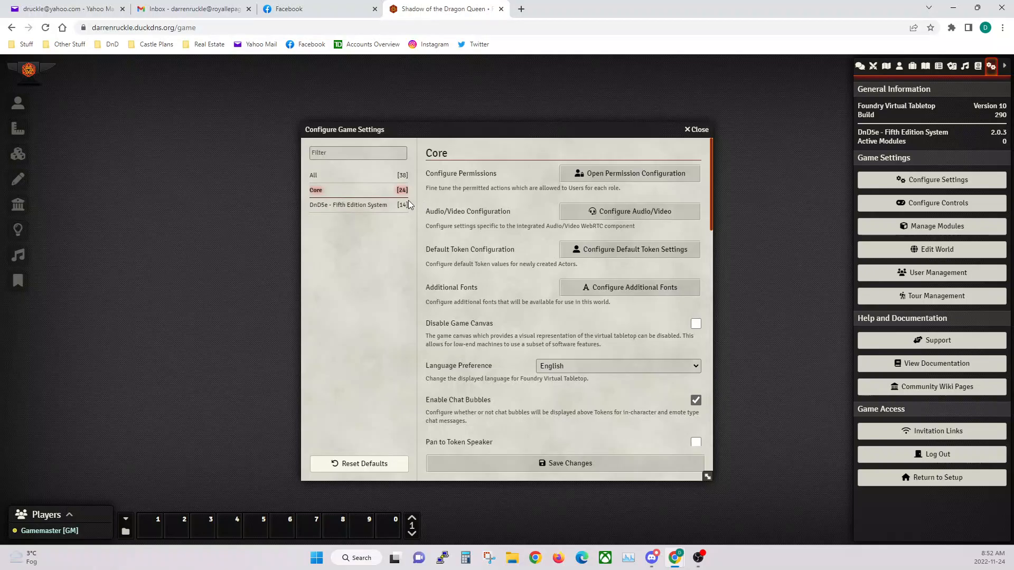
{"action": "left_click", "coordinate": [617, 174]}
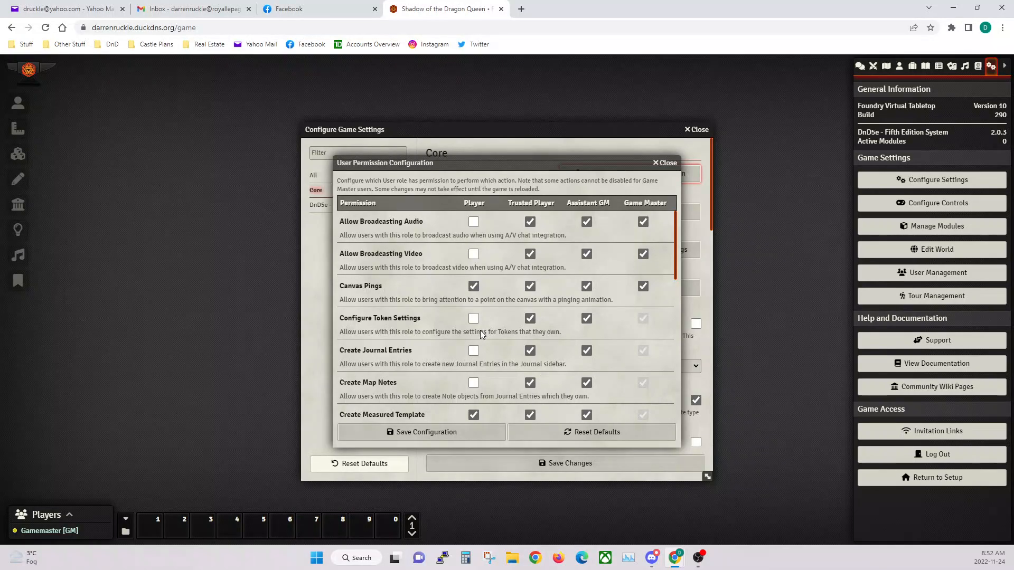
{"action": "scroll", "coordinate": [471, 271], "scroll_direction": "down", "scroll_amount": 1}
{"action": "scroll", "coordinate": [470, 267], "scroll_direction": "down", "scroll_amount": 4}
{"action": "scroll", "coordinate": [466, 308], "scroll_direction": "up", "scroll_amount": 5}
{"action": "scroll", "coordinate": [543, 337], "scroll_direction": "down", "scroll_amount": 4}
{"action": "scroll", "coordinate": [541, 333], "scroll_direction": "up", "scroll_amount": 3}
Step: Allow Trusted Players to create new actors, items and tokens and to delete tokens
{"action": "left_click", "coordinate": [530, 289]}
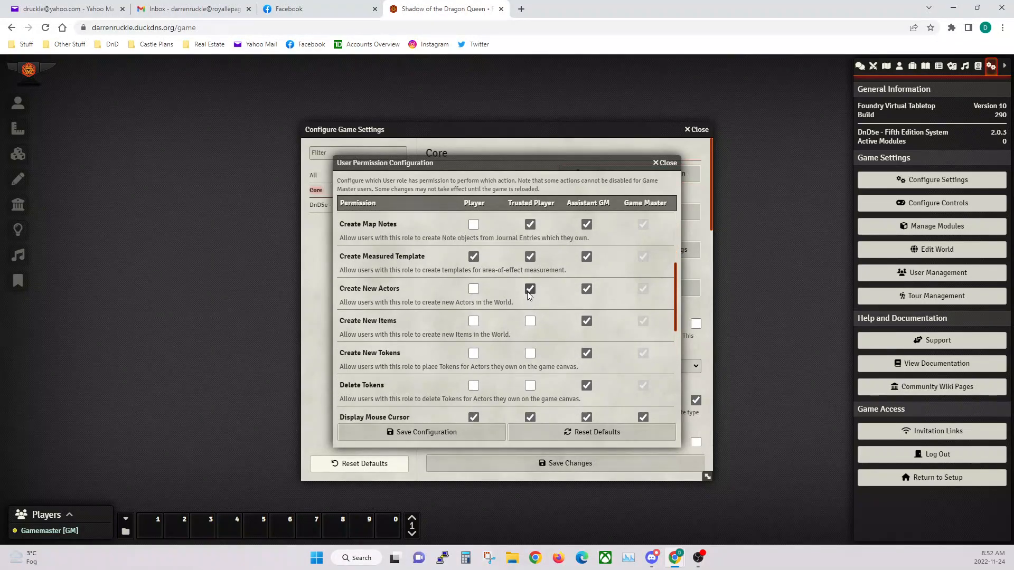
{"action": "left_click", "coordinate": [527, 323]}
{"action": "left_click", "coordinate": [530, 357]}
{"action": "scroll", "coordinate": [528, 349], "scroll_direction": "down", "scroll_amount": 1}
{"action": "left_click", "coordinate": [530, 332]}
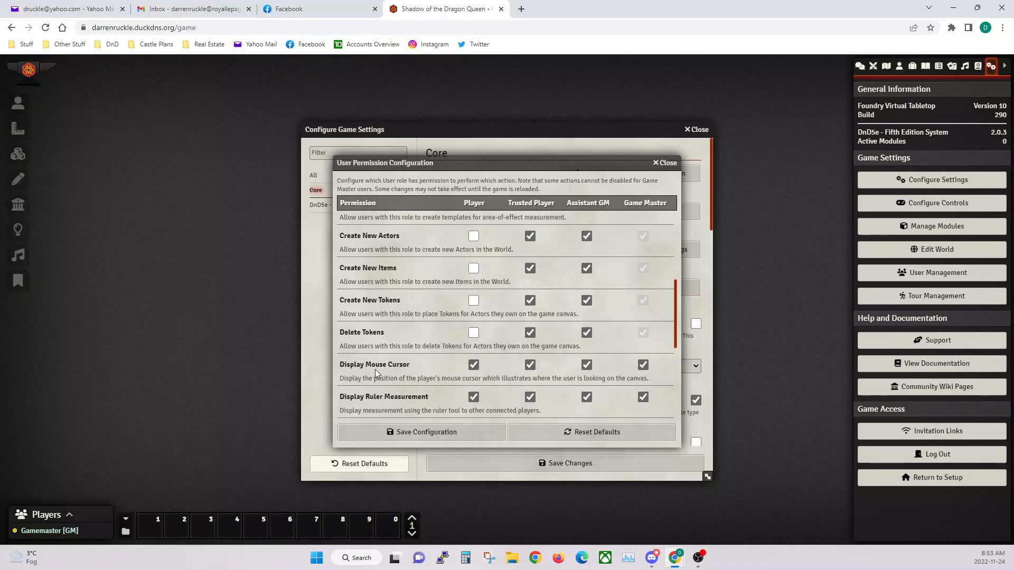
Step: Disable Display Mouse Cursor for Player, Trusted Player, Assistant GM and Game Master
{"action": "left_click", "coordinate": [474, 365]}
{"action": "left_click", "coordinate": [529, 365]}
{"action": "left_click", "coordinate": [586, 365]}
{"action": "left_click", "coordinate": [643, 365]}
Step: Allow Trusted Players to upload new files, check the remaining permissions and save the permission configuration
{"action": "scroll", "coordinate": [568, 350], "scroll_direction": "down", "scroll_amount": 3}
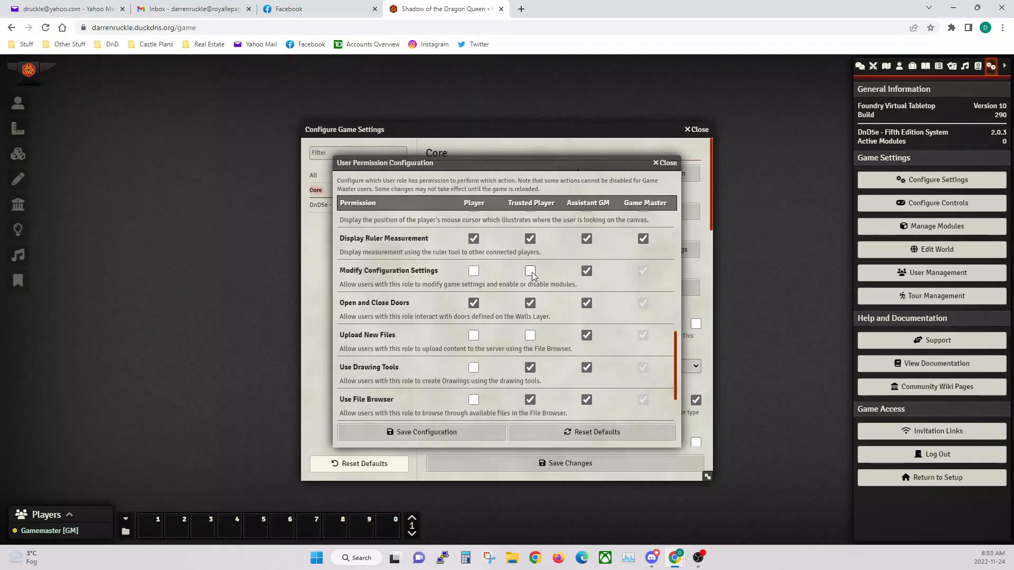
{"action": "left_click", "coordinate": [530, 335]}
{"action": "scroll", "coordinate": [526, 354], "scroll_direction": "down", "scroll_amount": 2}
{"action": "scroll", "coordinate": [532, 385], "scroll_direction": "up", "scroll_amount": 5}
{"action": "scroll", "coordinate": [534, 382], "scroll_direction": "up", "scroll_amount": 2}
{"action": "scroll", "coordinate": [534, 382], "scroll_direction": "down", "scroll_amount": 5}
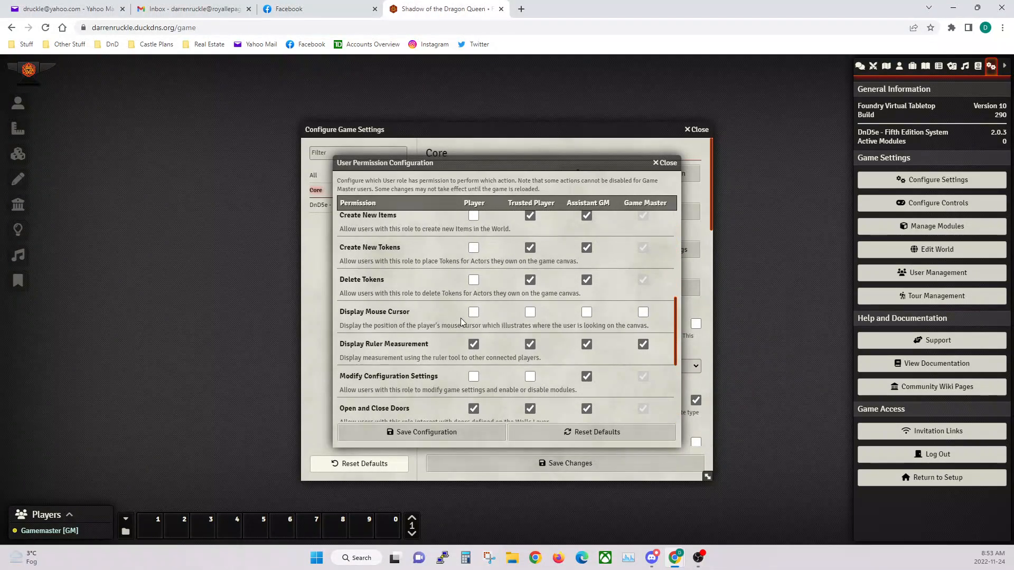
{"action": "scroll", "coordinate": [551, 316], "scroll_direction": "down", "scroll_amount": 2}
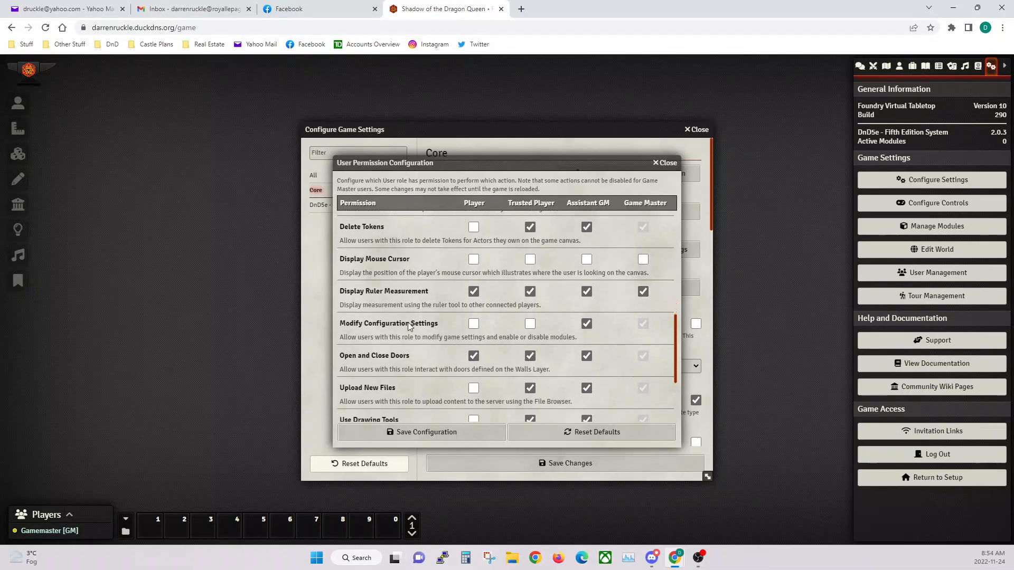
{"action": "left_click", "coordinate": [442, 431]}
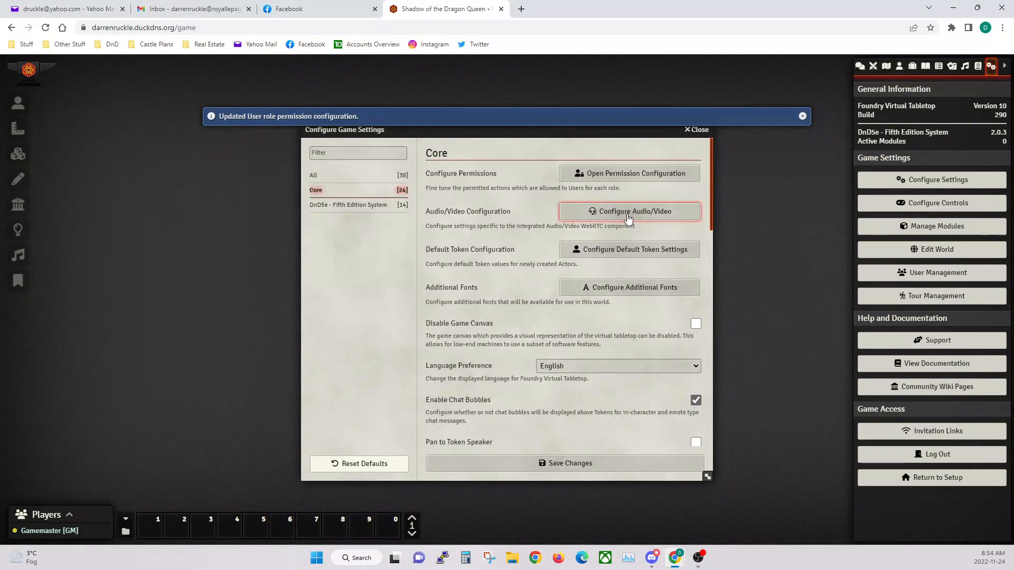
Step: In the Default Token Configuration, set the token's Display Name to Hovered by Anyone
{"action": "left_click", "coordinate": [614, 256]}
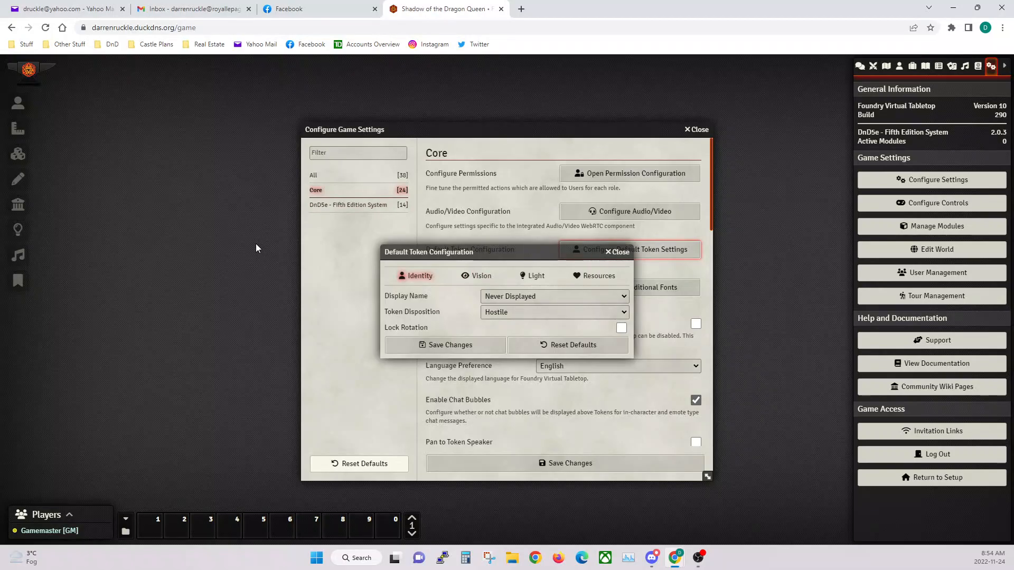
{"action": "left_click", "coordinate": [509, 299]}
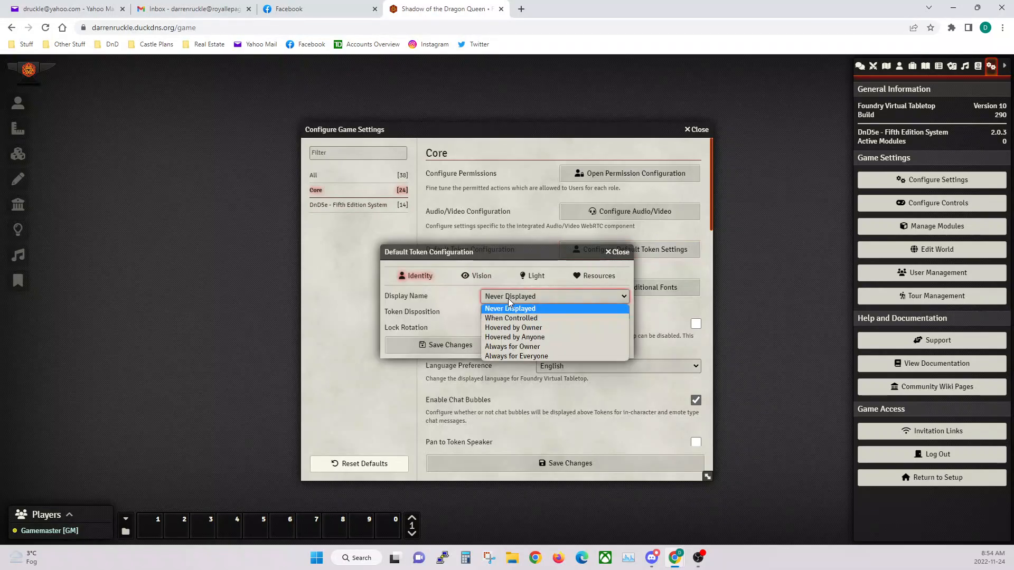
{"action": "left_click", "coordinate": [509, 328]}
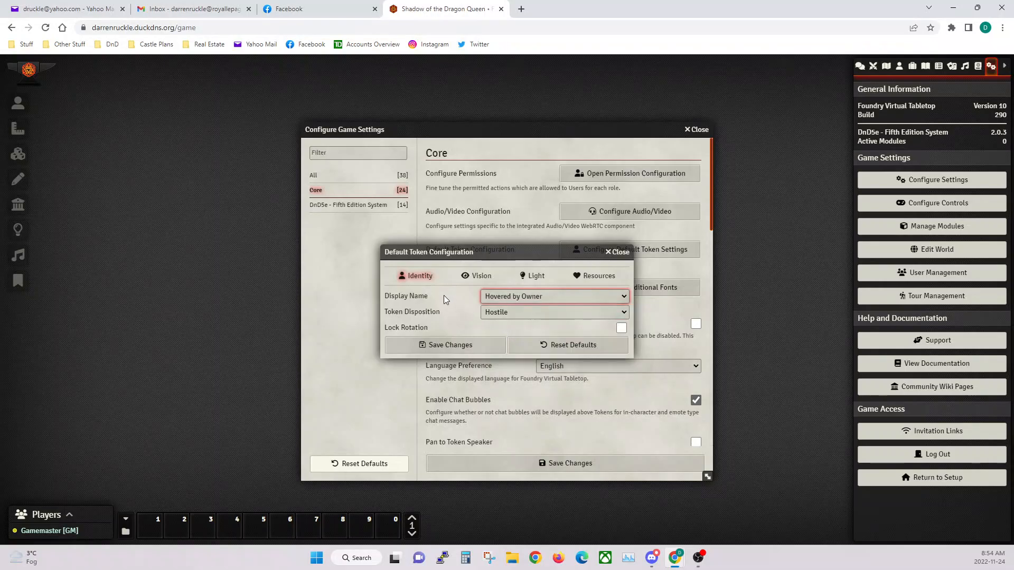
{"action": "left_click", "coordinate": [516, 298]}
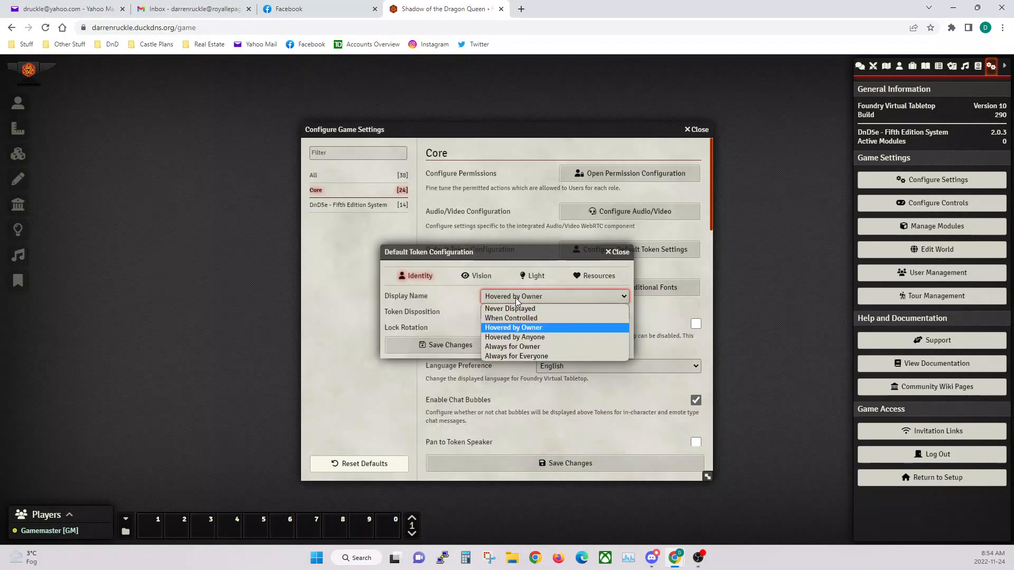
{"action": "left_click", "coordinate": [509, 328]}
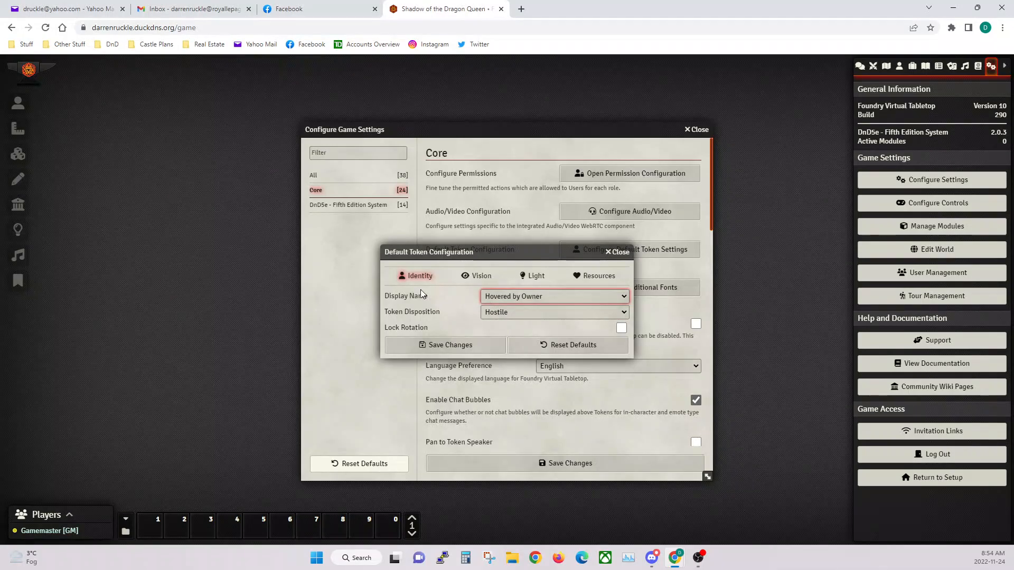
{"action": "left_click", "coordinate": [508, 296]}
{"action": "left_click", "coordinate": [511, 338]}
Step: Set the default token's resource Display Bars to Hovered by Anyone
{"action": "left_click", "coordinate": [595, 280]}
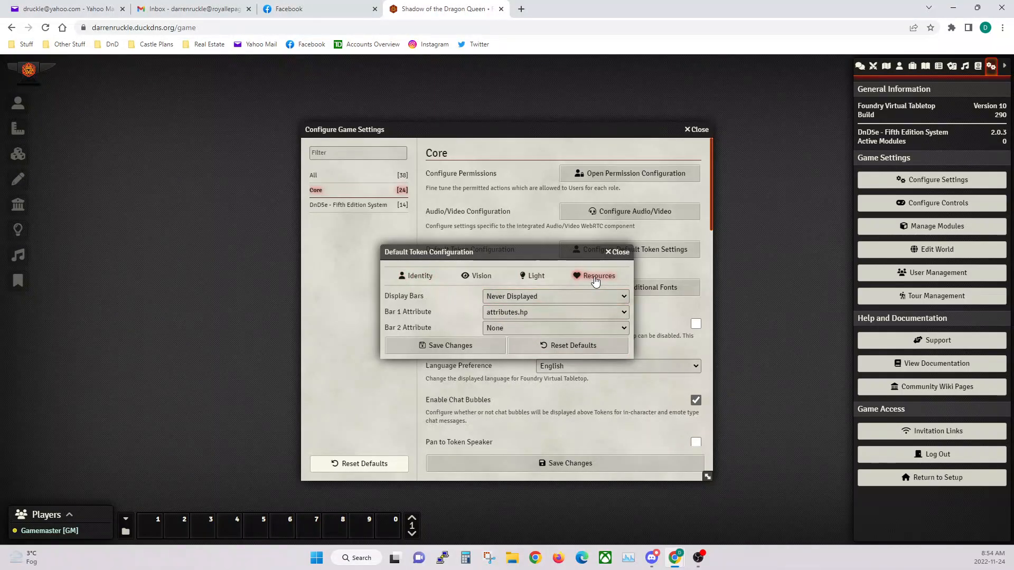
{"action": "left_click", "coordinate": [509, 296]}
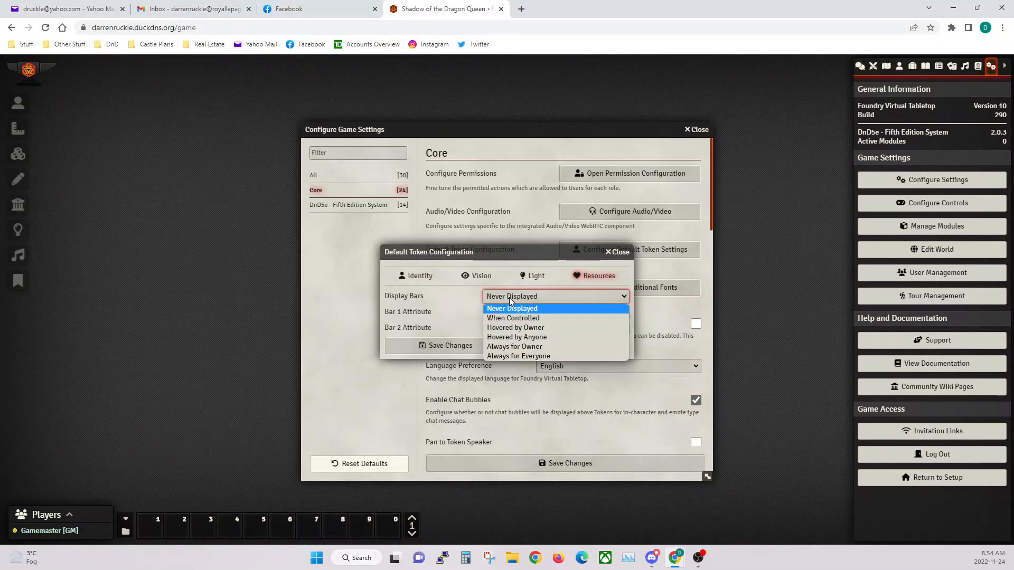
{"action": "left_click", "coordinate": [509, 339]}
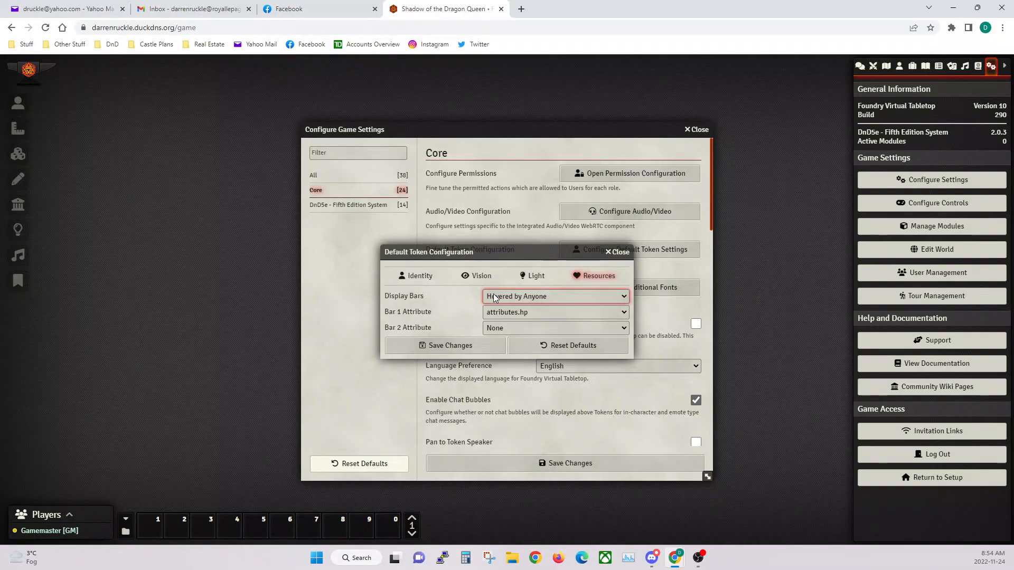
Step: Enable vision for default tokens and save the Default Token Configuration
{"action": "left_click_drag", "start_coordinate": [497, 256], "coordinate": [435, 246]}
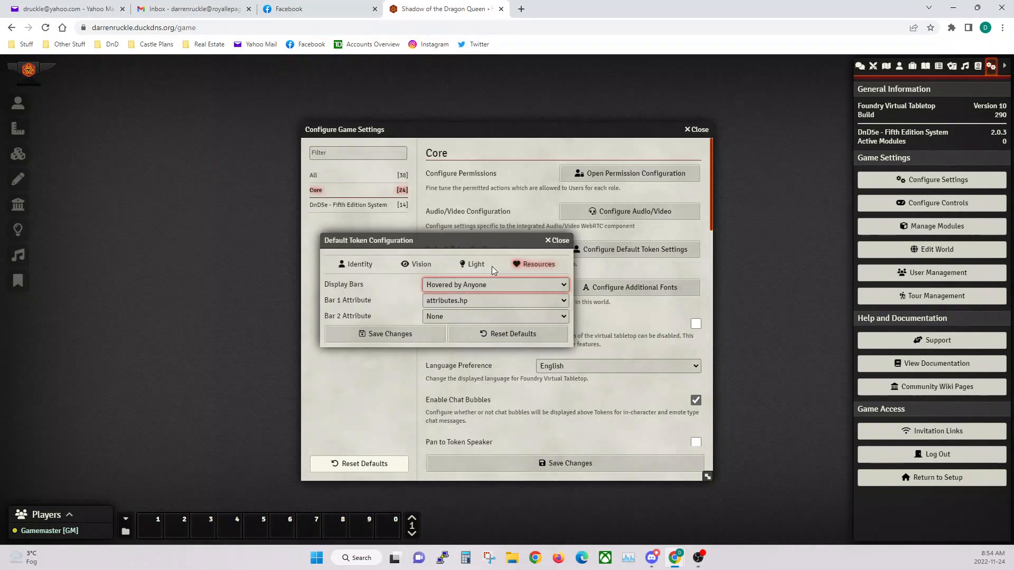
{"action": "left_click", "coordinate": [421, 265]}
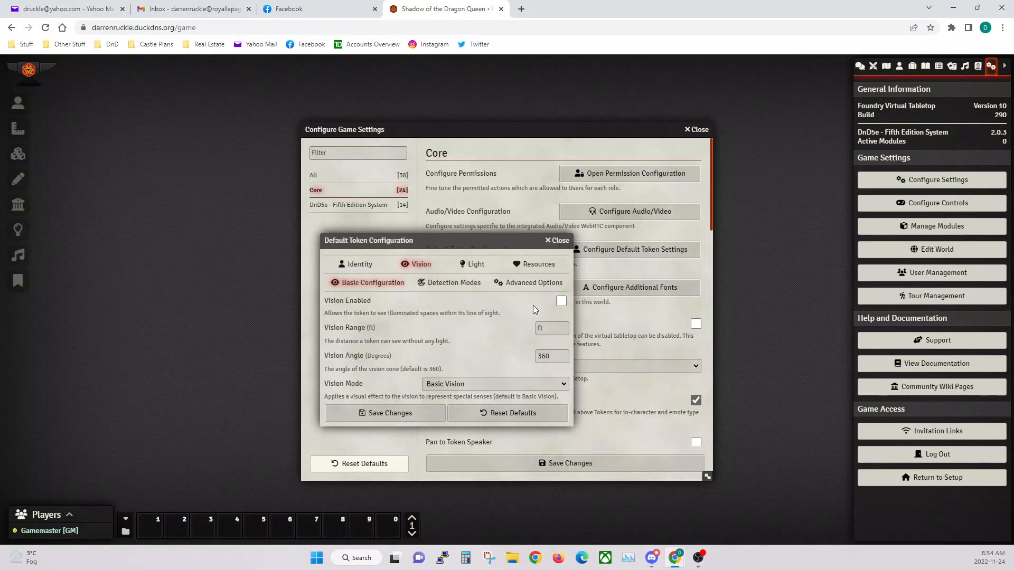
{"action": "left_click", "coordinate": [561, 301]}
{"action": "left_click", "coordinate": [391, 413]}
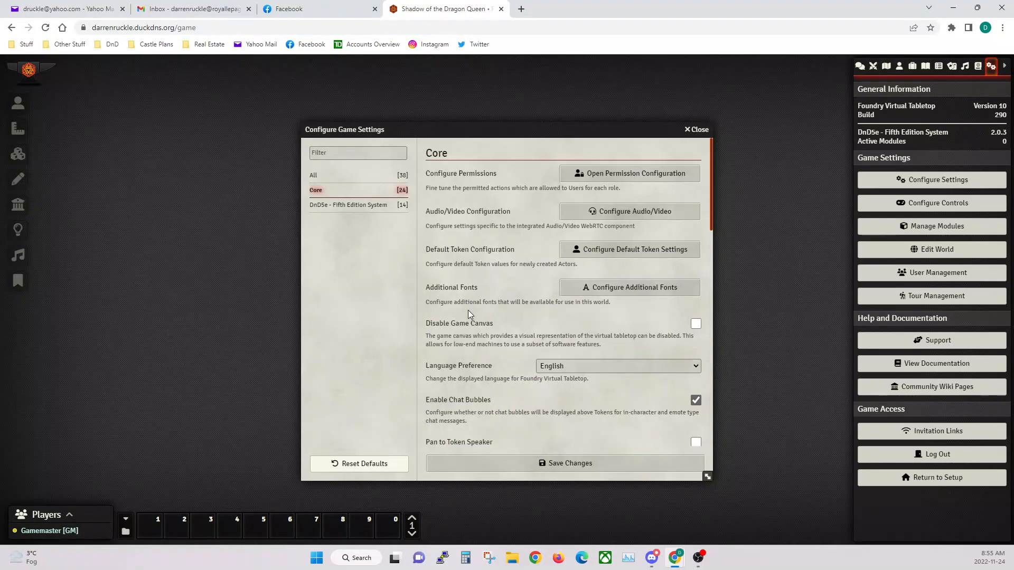
Step: Review the remaining Core settings through Cone Template Type and save the core configuration
{"action": "scroll", "coordinate": [471, 322], "scroll_direction": "down", "scroll_amount": 4}
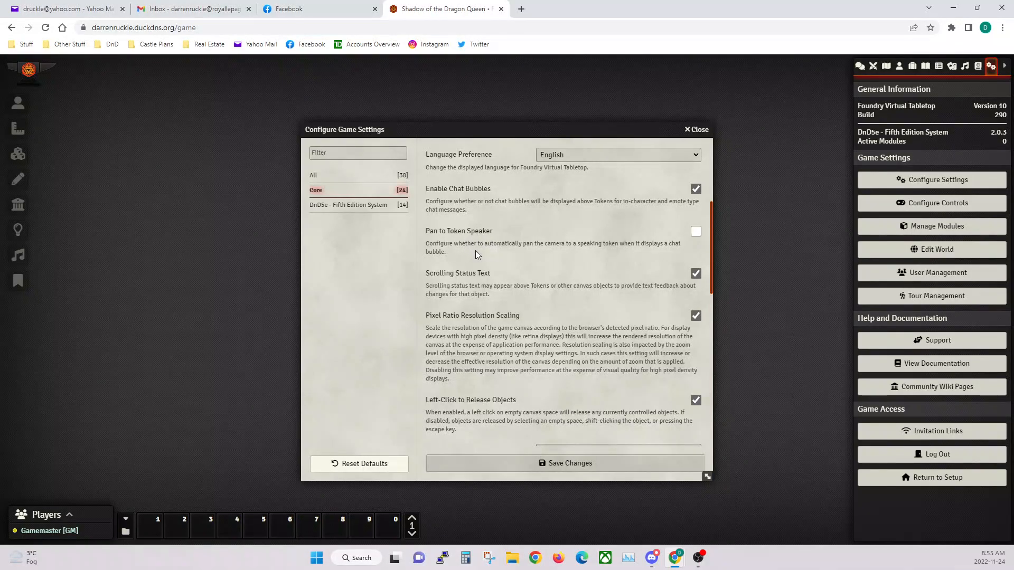
{"action": "scroll", "coordinate": [470, 284], "scroll_direction": "down", "scroll_amount": 3}
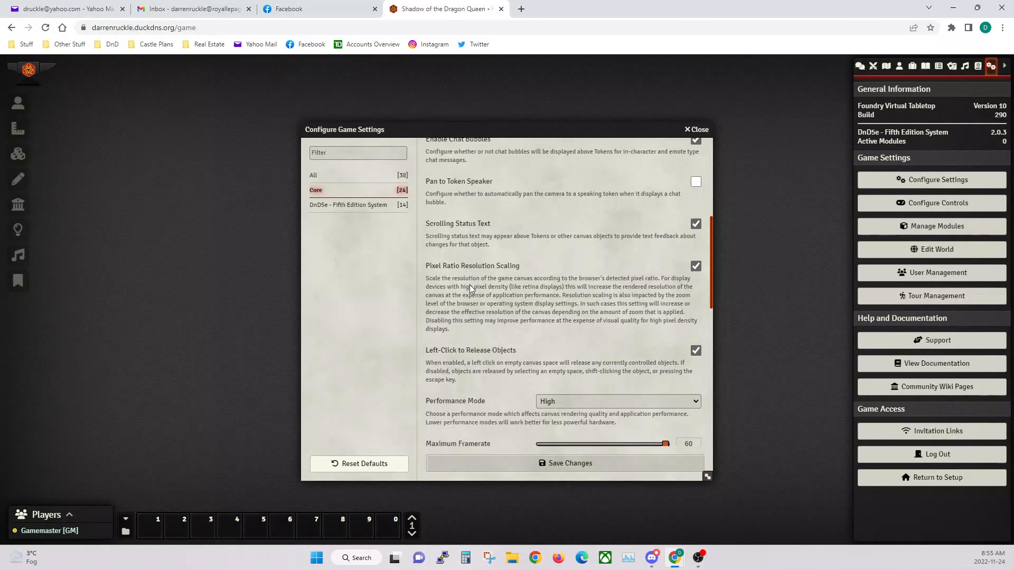
{"action": "scroll", "coordinate": [471, 297], "scroll_direction": "down", "scroll_amount": 5}
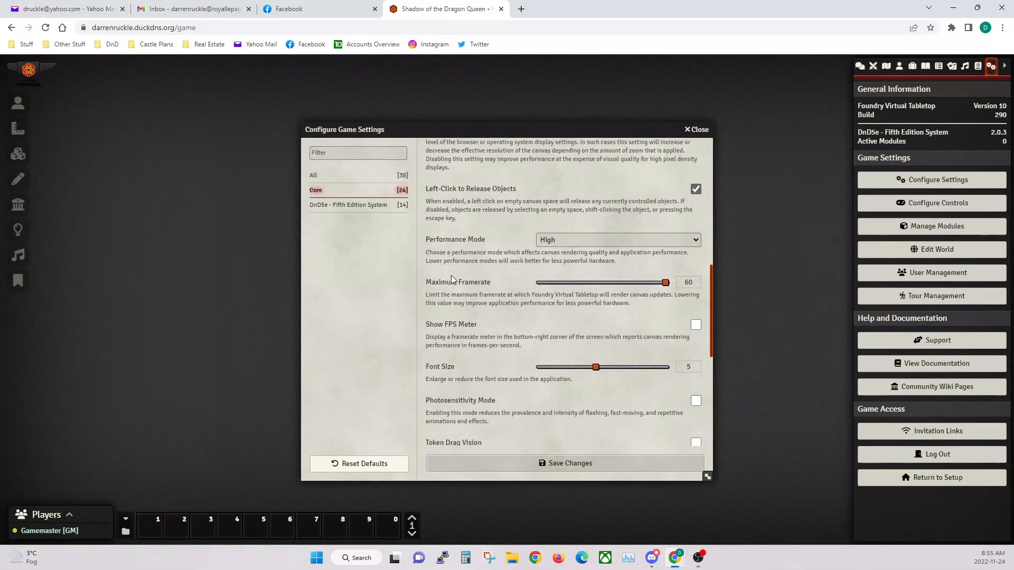
{"action": "scroll", "coordinate": [451, 275], "scroll_direction": "down", "scroll_amount": 4}
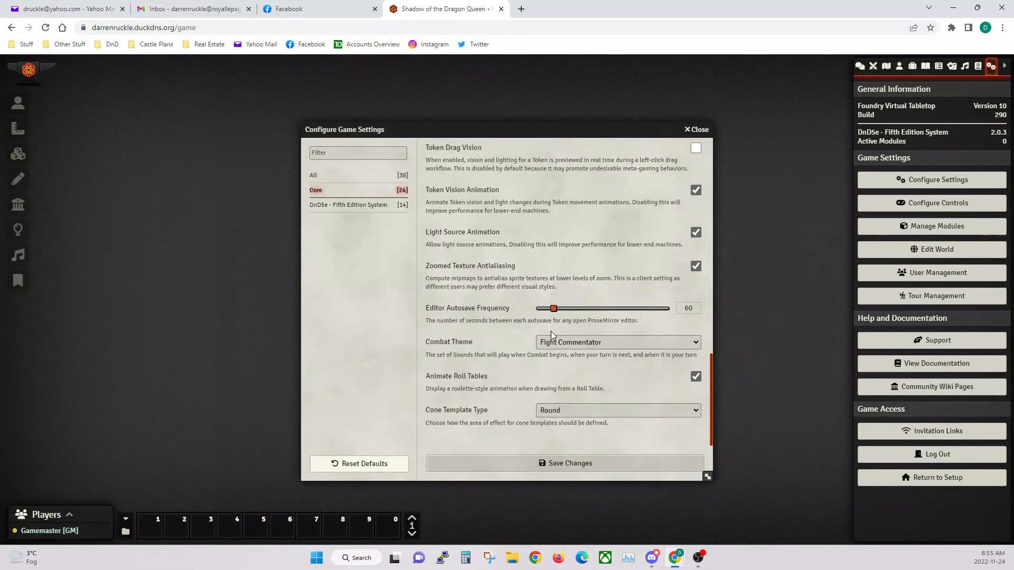
{"action": "left_click", "coordinate": [562, 464]}
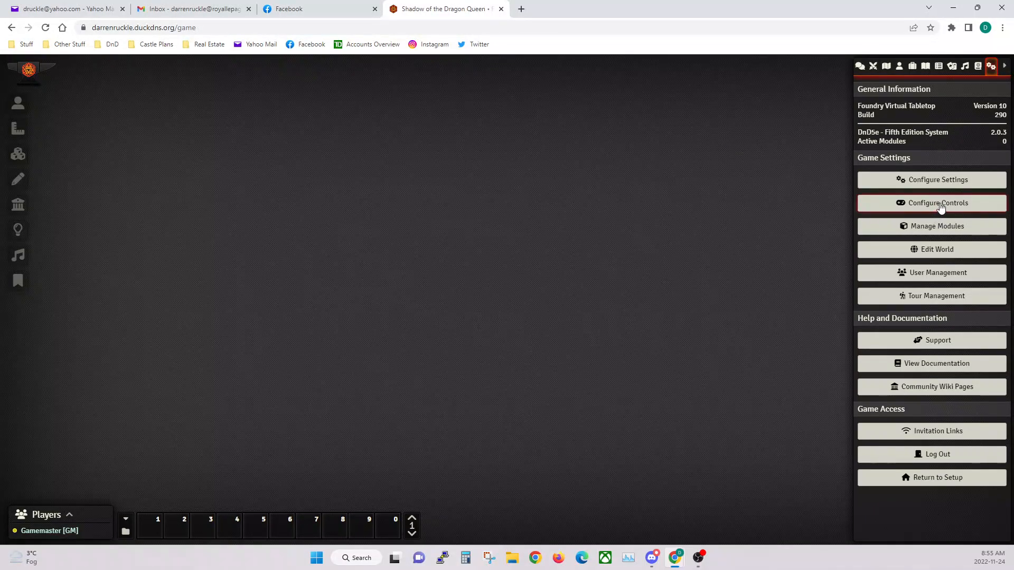
Step: In the DnD5e - Fifth Edition System settings, enable Initiative Dexterity Tiebreaker
{"action": "left_click", "coordinate": [939, 181]}
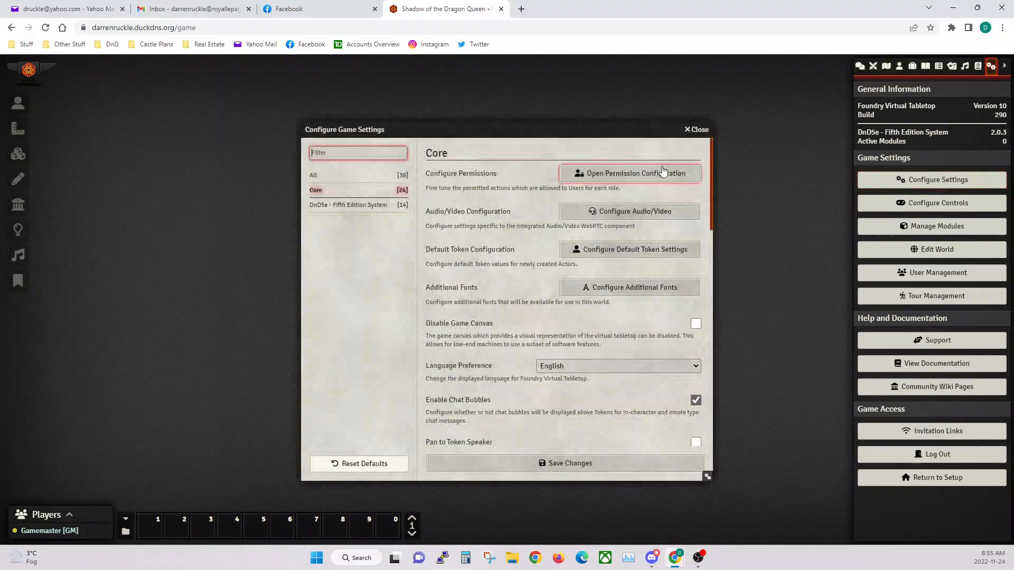
{"action": "left_click", "coordinate": [339, 210]}
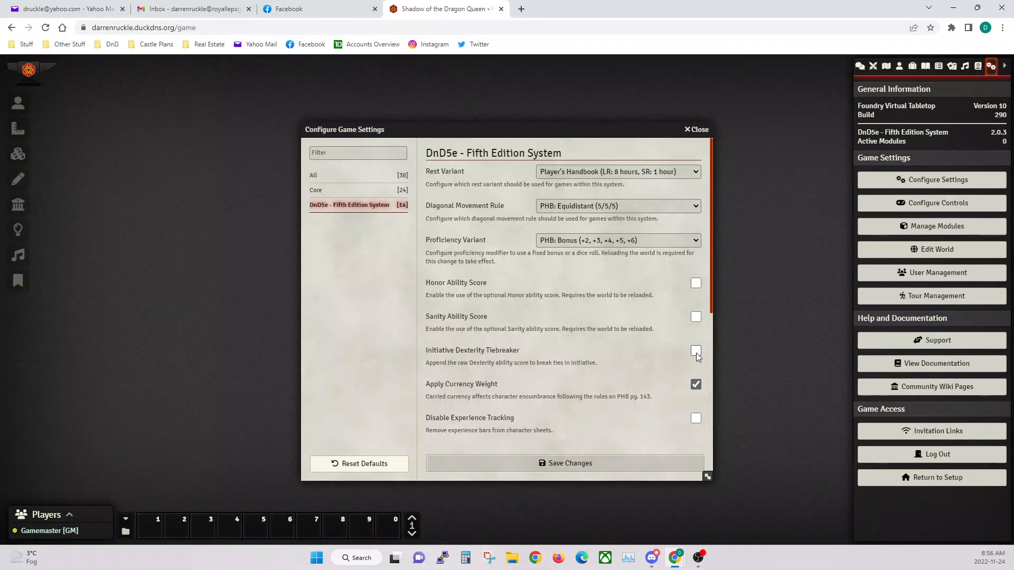
{"action": "scroll", "coordinate": [561, 342], "scroll_direction": "down", "scroll_amount": 3}
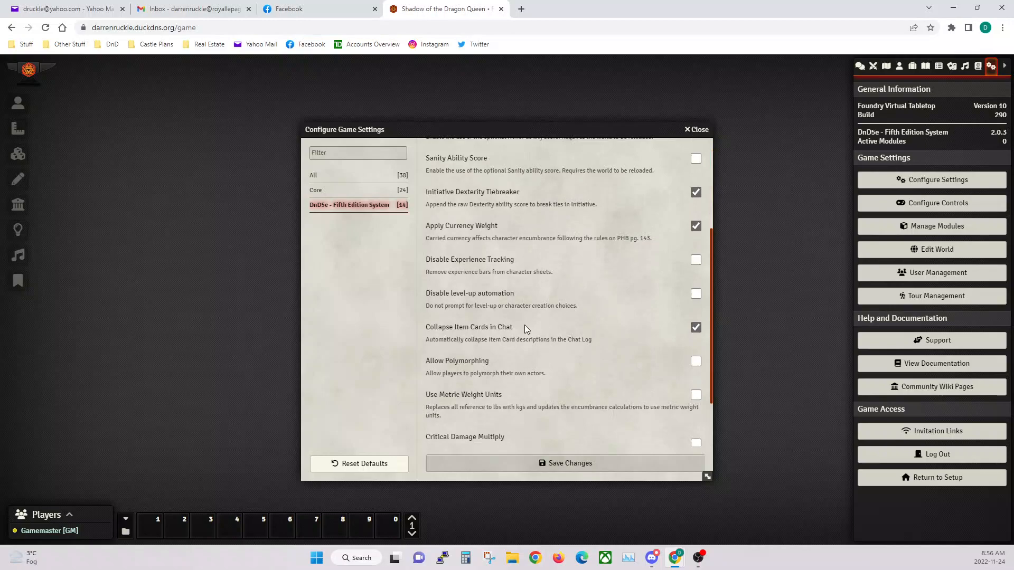
{"action": "scroll", "coordinate": [525, 275], "scroll_direction": "up", "scroll_amount": 1}
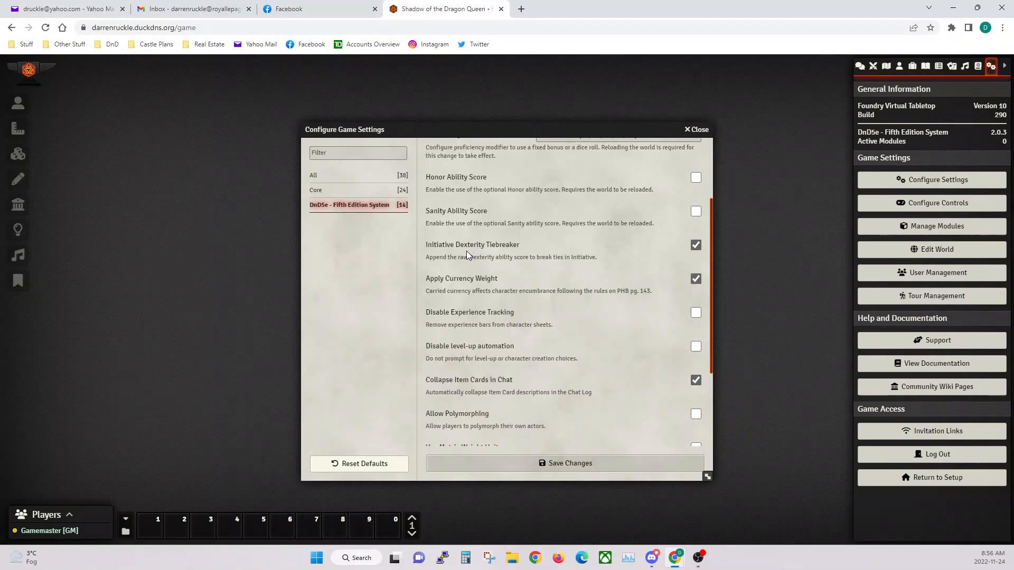
{"action": "scroll", "coordinate": [499, 337], "scroll_direction": "down", "scroll_amount": 2}
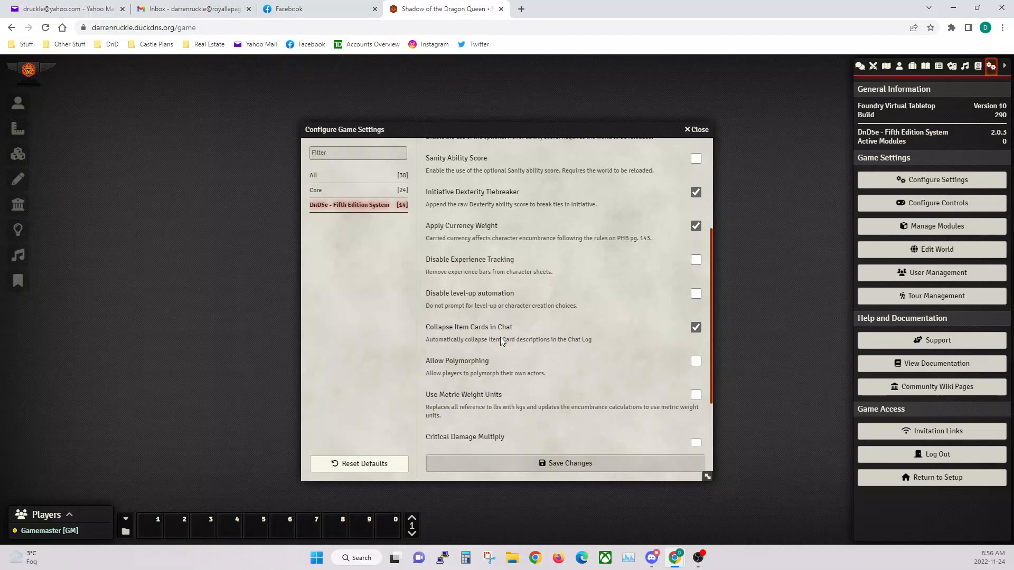
Step: Enable Allow Polymorphing in the DnD5e system settings, check the remaining options and save the changes
{"action": "left_click", "coordinate": [696, 309]}
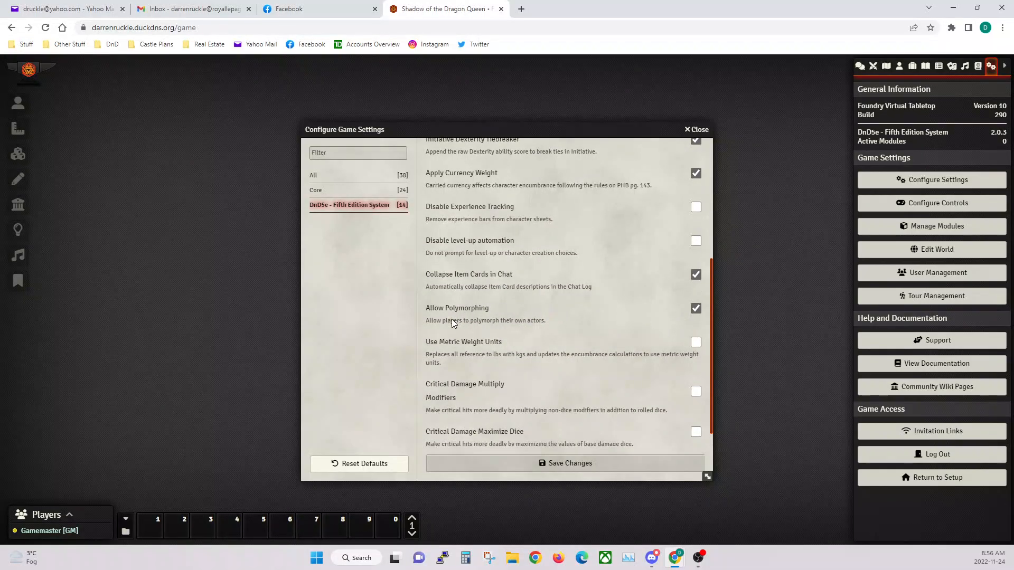
{"action": "scroll", "coordinate": [465, 319], "scroll_direction": "down", "scroll_amount": 1}
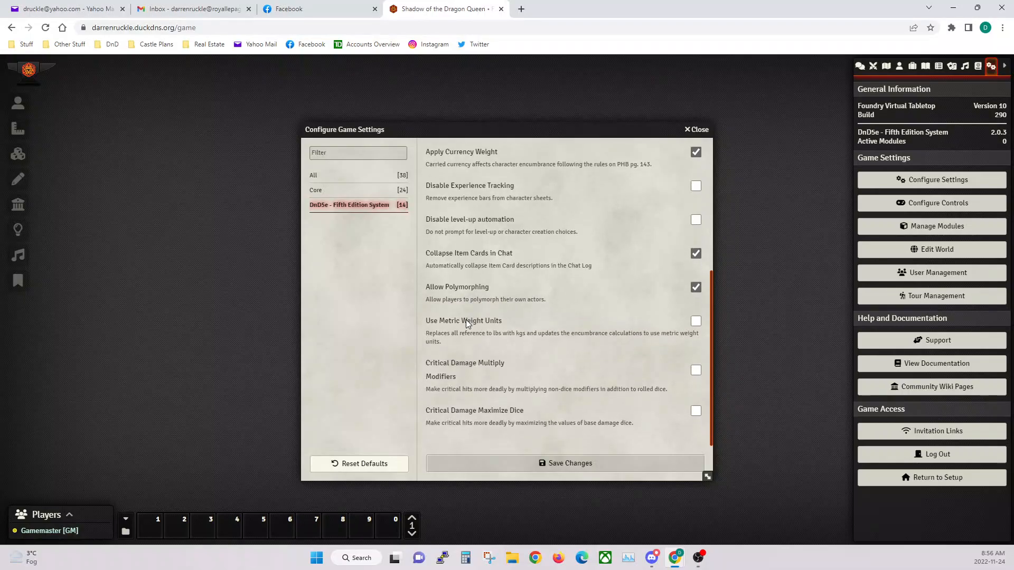
{"action": "scroll", "coordinate": [457, 317], "scroll_direction": "up", "scroll_amount": 1}
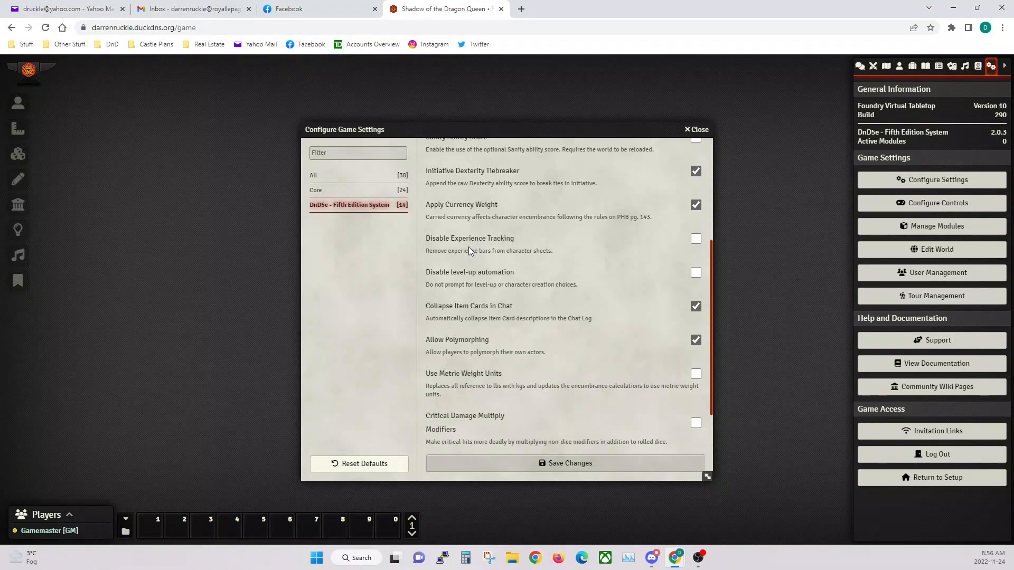
{"action": "left_click", "coordinate": [561, 464]}
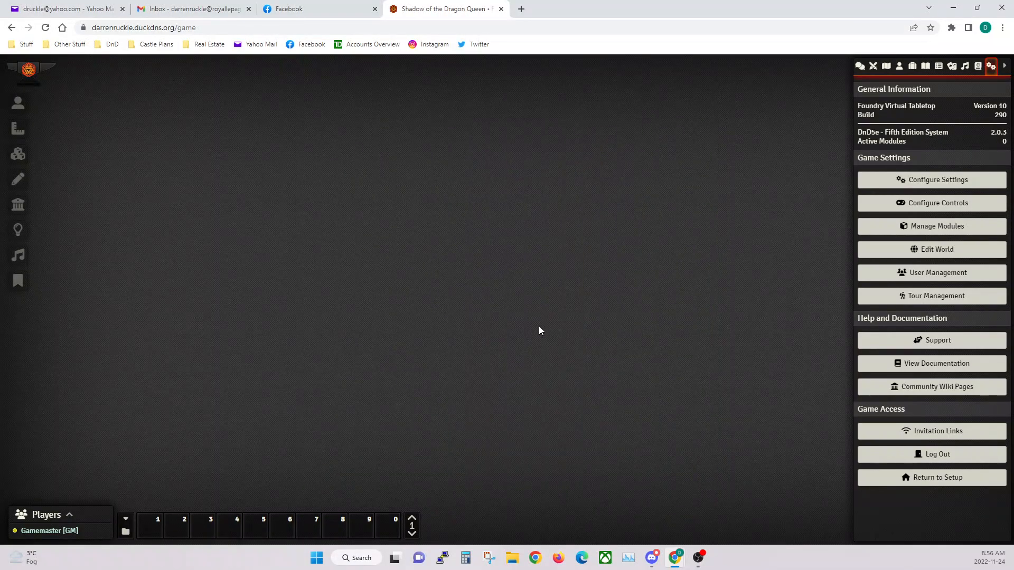
Step: In Module Management, enable the About Time, Active Token Effects and Active-Auras modules, accepting any required dependencies
{"action": "left_click", "coordinate": [931, 227]}
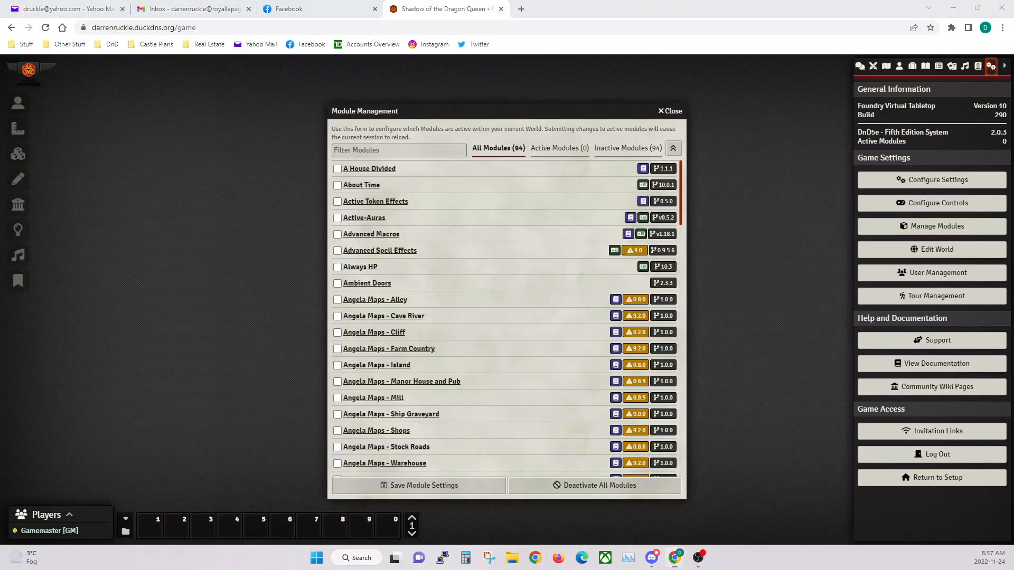
{"action": "left_click", "coordinate": [338, 185]}
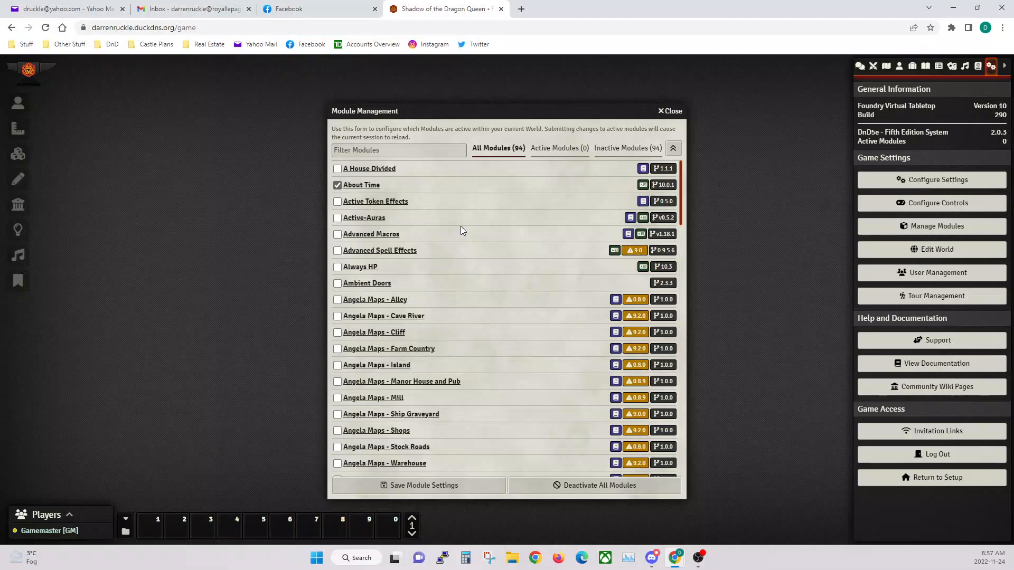
{"action": "left_click", "coordinate": [336, 204]}
{"action": "left_click", "coordinate": [338, 219]}
{"action": "key", "text": "Return"}
Step: Enable the Advanced Macros, Advanced Spell Effects, Always HP and Ambient Doors modules
{"action": "left_click", "coordinate": [339, 237]}
{"action": "left_click", "coordinate": [337, 250]}
{"action": "scroll", "coordinate": [430, 269], "scroll_direction": "down", "scroll_amount": 1}
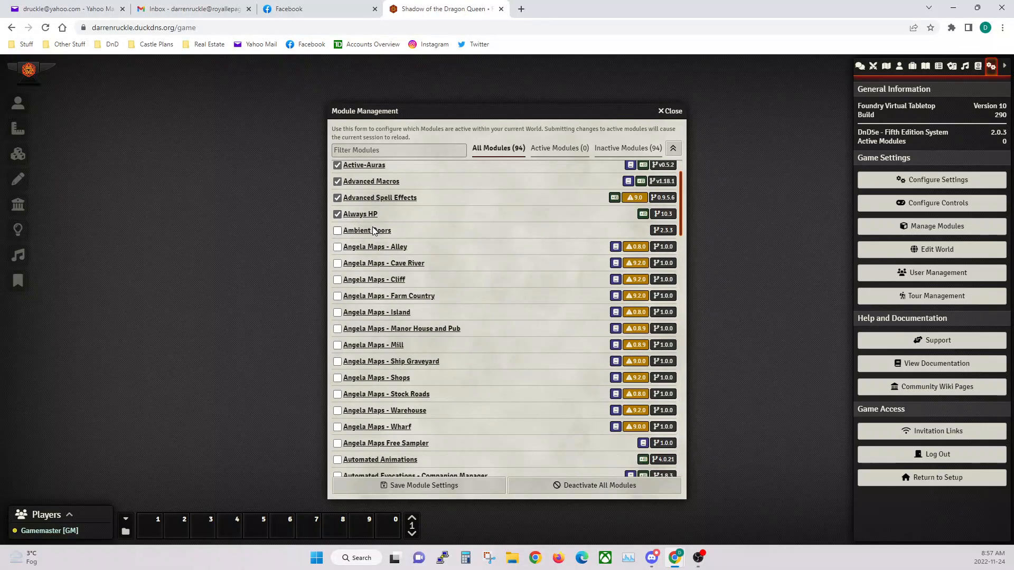
{"action": "left_click", "coordinate": [337, 231]}
Step: Skip the Angela Maps modules and enable Automated Animations together with its sequencer and socketlib dependencies
{"action": "scroll", "coordinate": [360, 246], "scroll_direction": "down", "scroll_amount": 1}
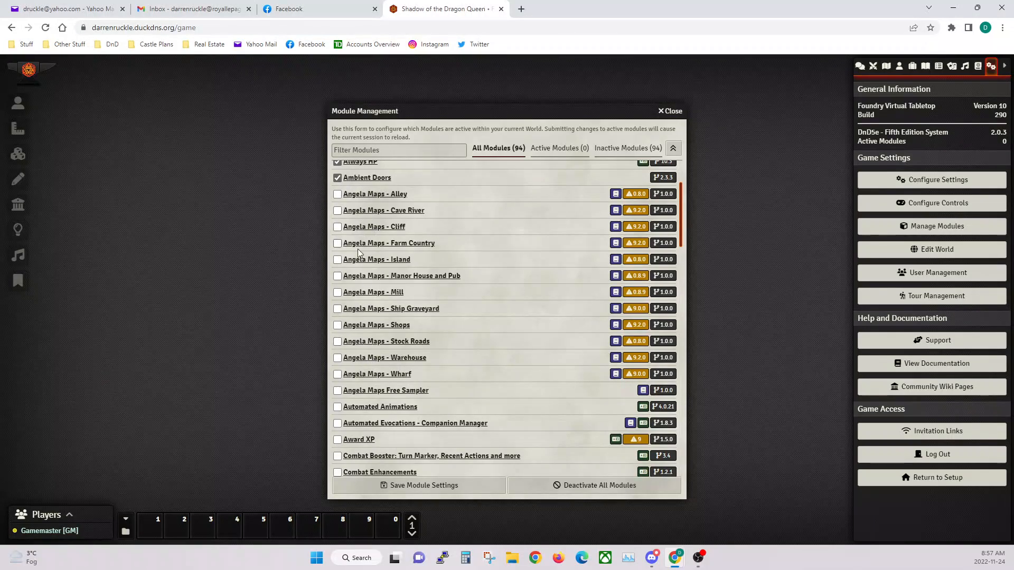
{"action": "scroll", "coordinate": [364, 335], "scroll_direction": "down", "scroll_amount": 1}
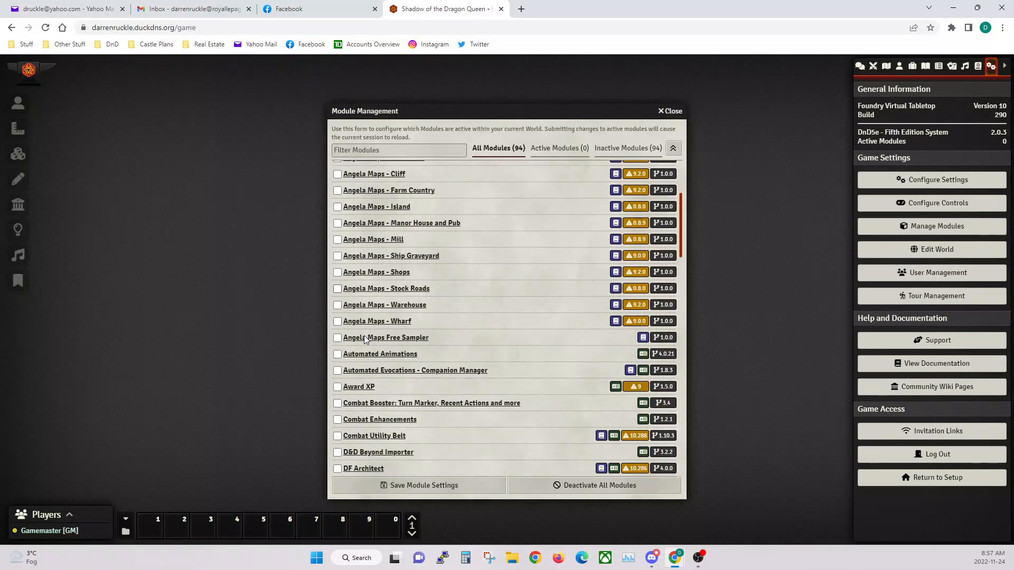
{"action": "scroll", "coordinate": [361, 267], "scroll_direction": "down", "scroll_amount": 1}
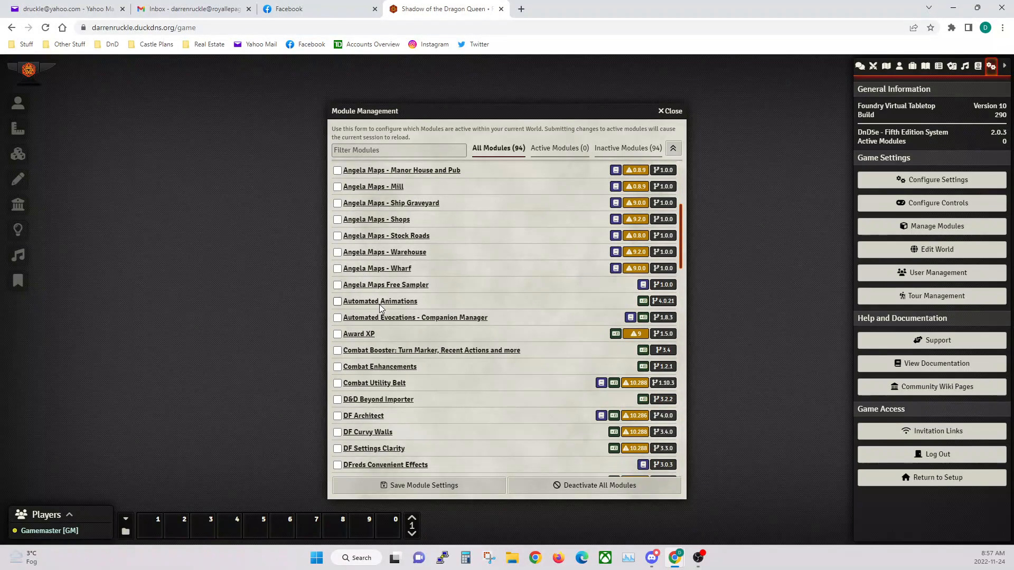
{"action": "left_click", "coordinate": [336, 302]}
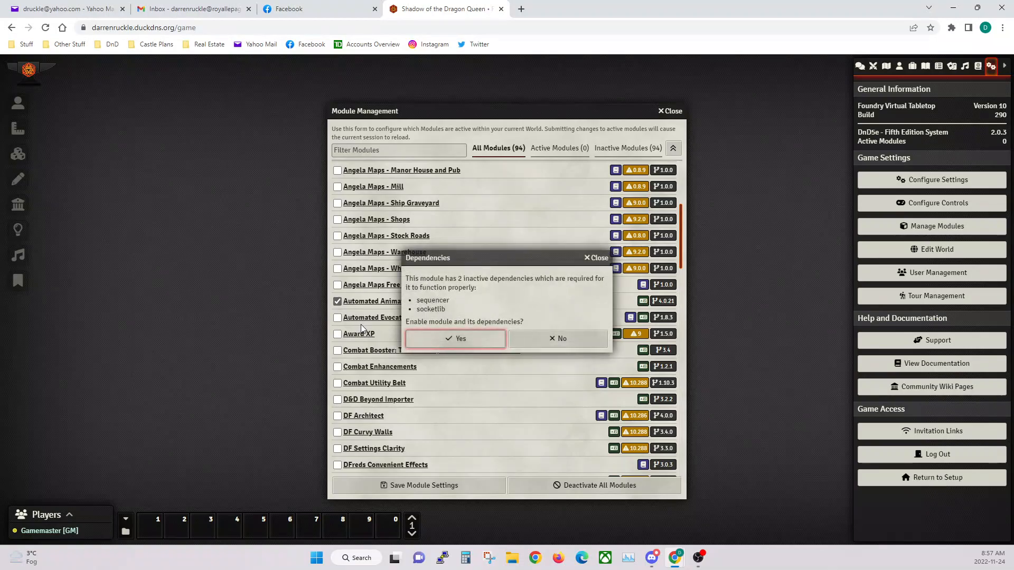
{"action": "left_click", "coordinate": [448, 340]}
Step: Enable Automated Evocations - Companion Manager with its sequencer and warpgate dependencies, and enable Award XP
{"action": "scroll", "coordinate": [386, 327], "scroll_direction": "down", "scroll_amount": 1}
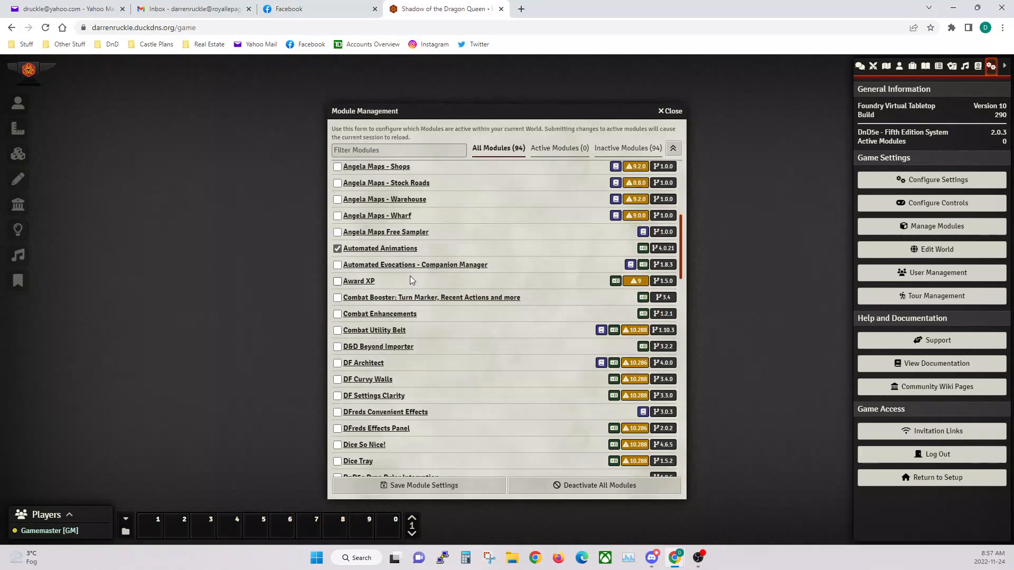
{"action": "left_click", "coordinate": [337, 266]}
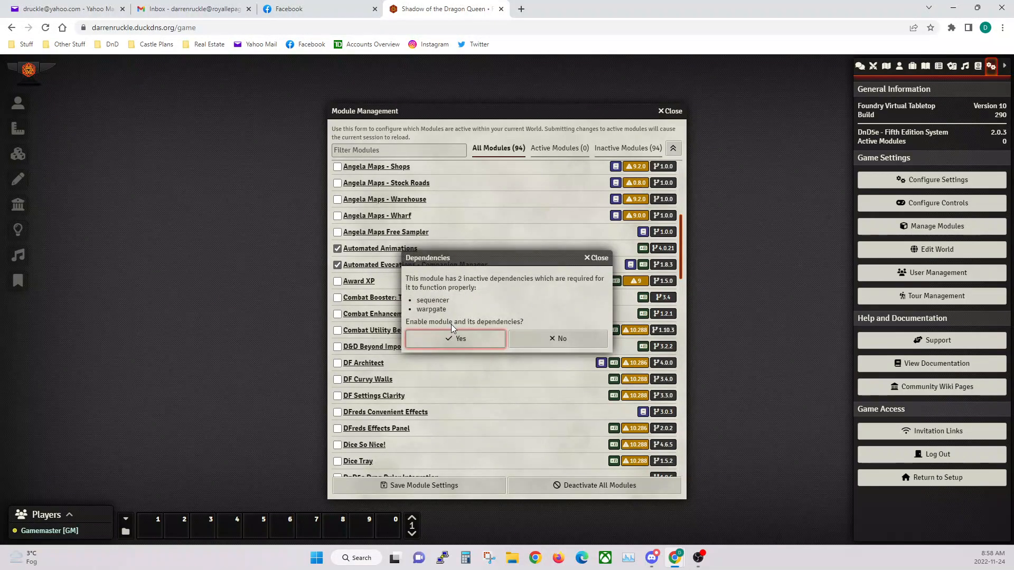
{"action": "left_click", "coordinate": [452, 338]}
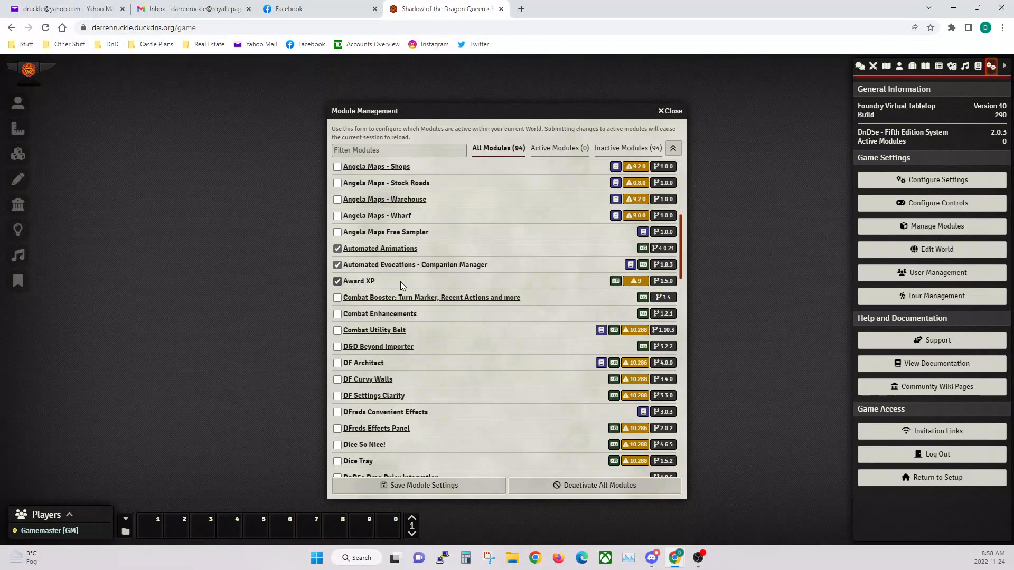
Step: Enable the Combat Booster, Combat Enhancements, Combat Utility Belt and D&D Beyond Importer modules
{"action": "scroll", "coordinate": [424, 285], "scroll_direction": "down", "scroll_amount": 1}
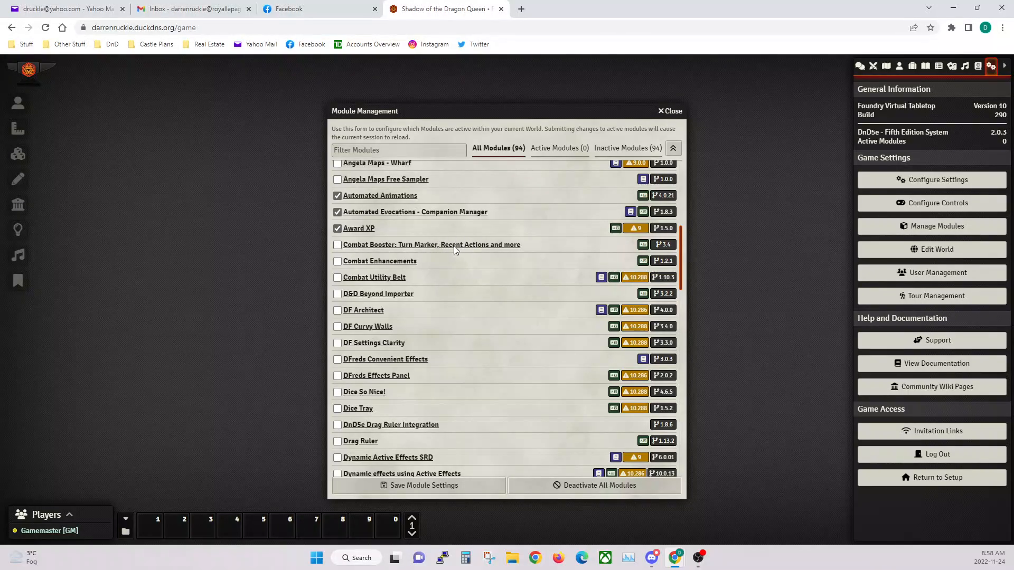
{"action": "left_click", "coordinate": [337, 247]}
{"action": "left_click", "coordinate": [338, 261]}
{"action": "left_click", "coordinate": [338, 294]}
{"action": "scroll", "coordinate": [425, 301], "scroll_direction": "down", "scroll_amount": 2}
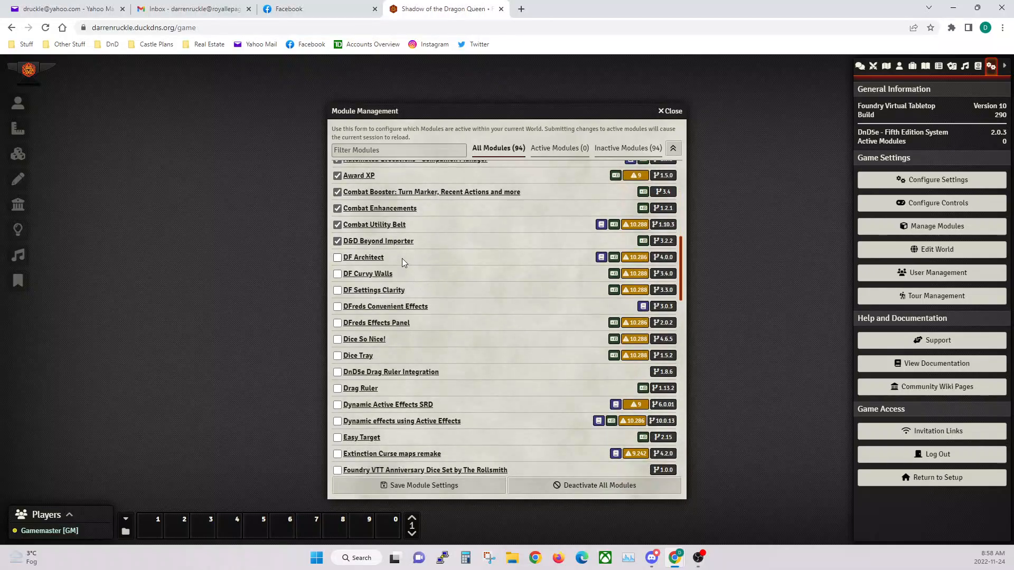
Step: Enable DF Architect and DF Curvy Walls, including the required lib-wrapper and lib-df-buttons dependencies
{"action": "left_click", "coordinate": [337, 259]}
{"action": "left_click", "coordinate": [419, 328]}
{"action": "left_click", "coordinate": [338, 274]}
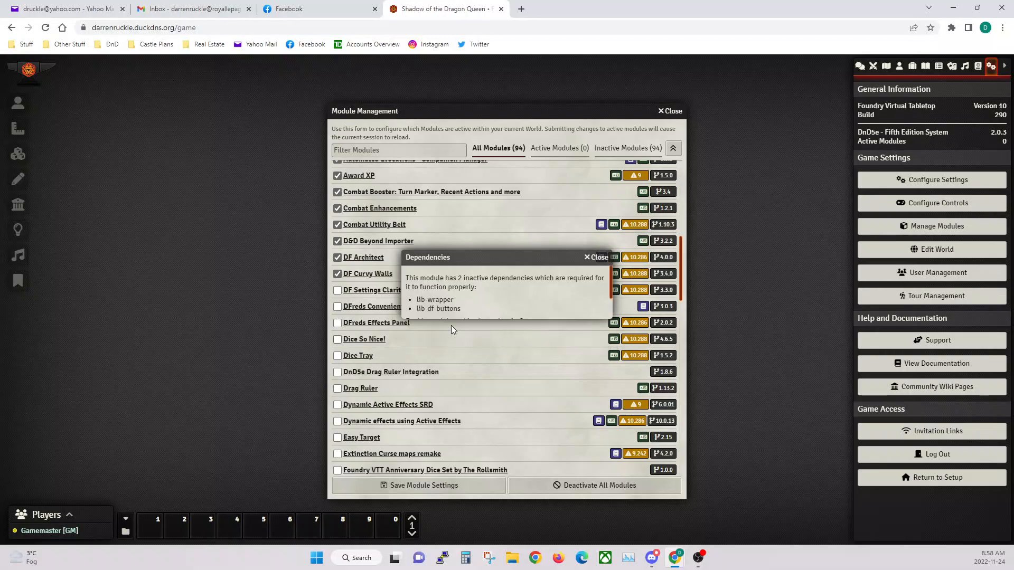
{"action": "left_click", "coordinate": [453, 335]}
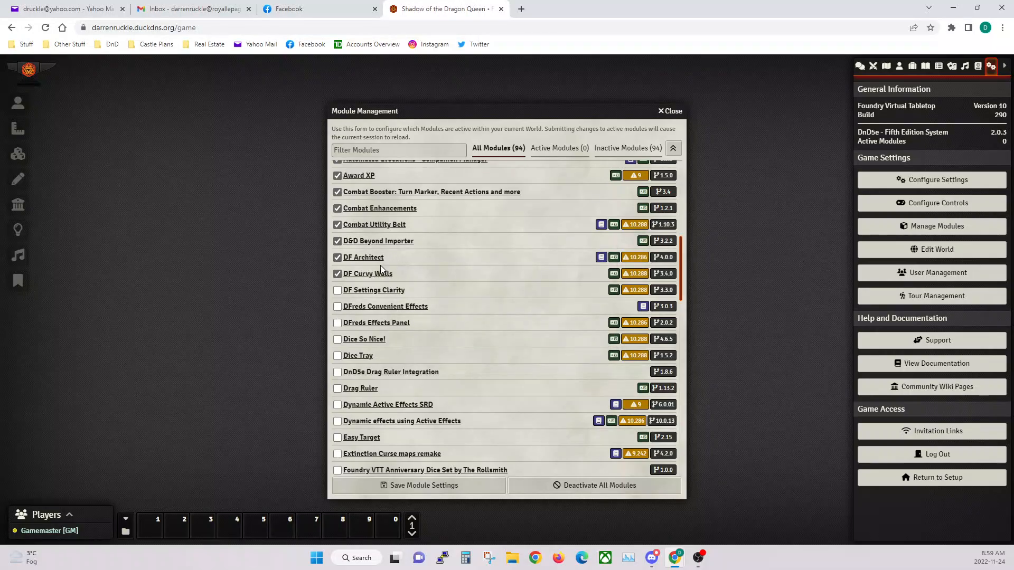
Step: Enable DF Settings Clarity with its lib-wrapper dependency and DFreds Convenient Effects with its socketlib dependency
{"action": "scroll", "coordinate": [411, 287], "scroll_direction": "down", "scroll_amount": 1}
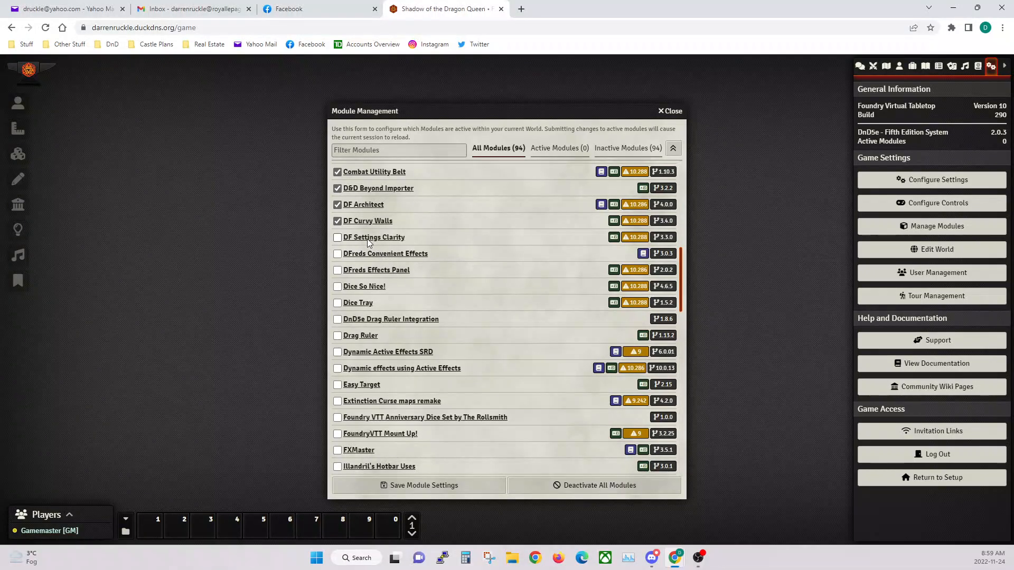
{"action": "left_click", "coordinate": [338, 239]}
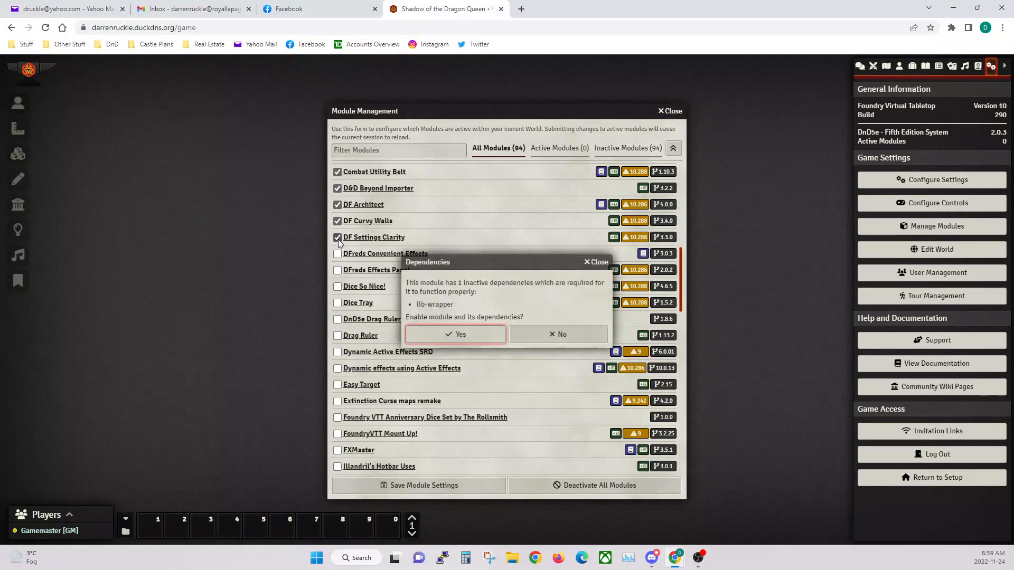
{"action": "left_click", "coordinate": [448, 331]}
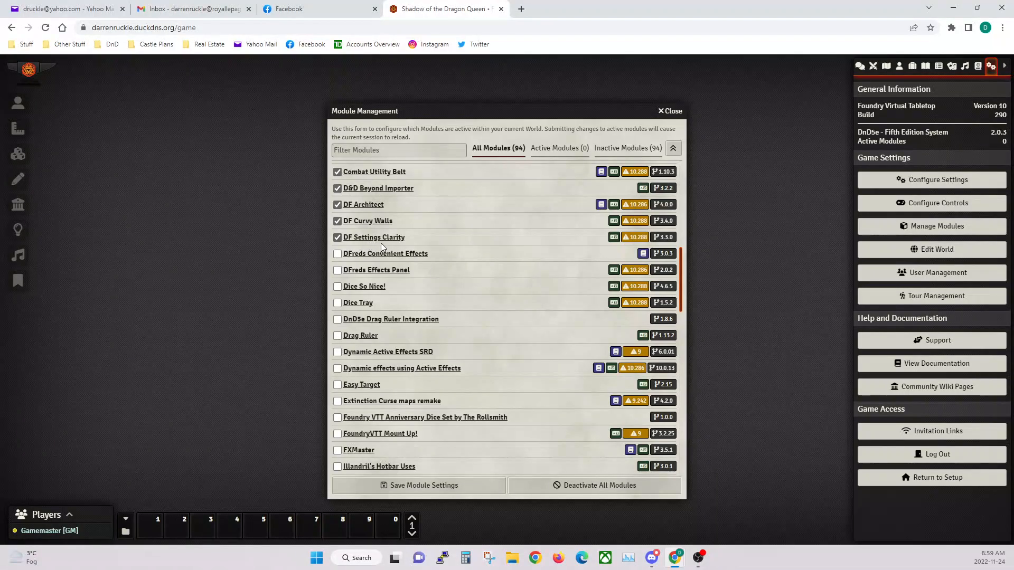
{"action": "left_click", "coordinate": [337, 254]}
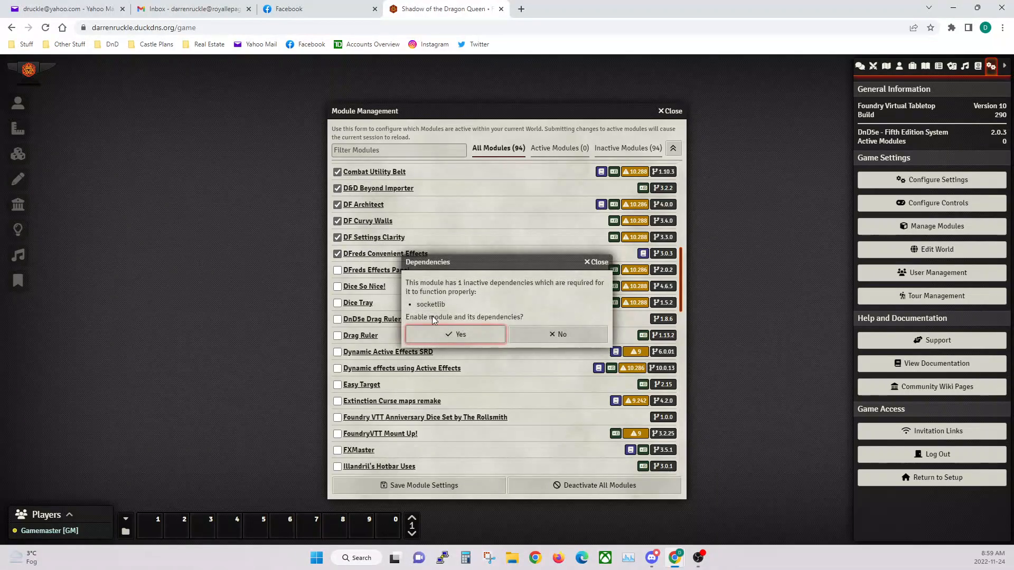
{"action": "left_click", "coordinate": [455, 335]}
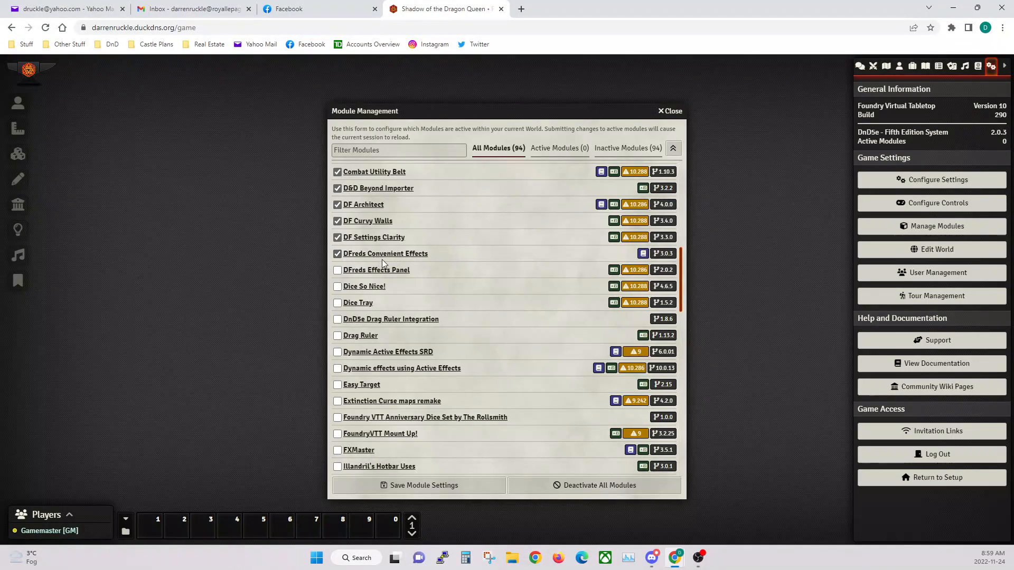
Step: Enable the DFreds Effects Panel, Dice So Nice! and Dice Tray modules
{"action": "left_click", "coordinate": [337, 270]}
{"action": "scroll", "coordinate": [403, 274], "scroll_direction": "down", "scroll_amount": 1}
{"action": "left_click", "coordinate": [338, 233]}
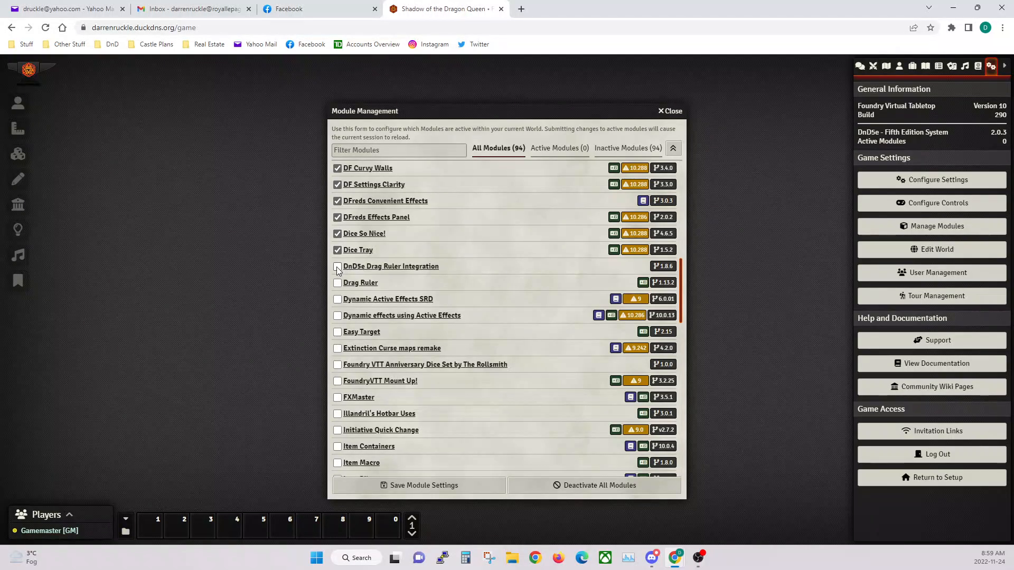
Step: Enable Drag Ruler and DnD5e Drag Ruler Integration, including the required drag-ruler, lib-wrapper and socketlib dependencies
{"action": "left_click", "coordinate": [337, 282]}
{"action": "left_click", "coordinate": [453, 334]}
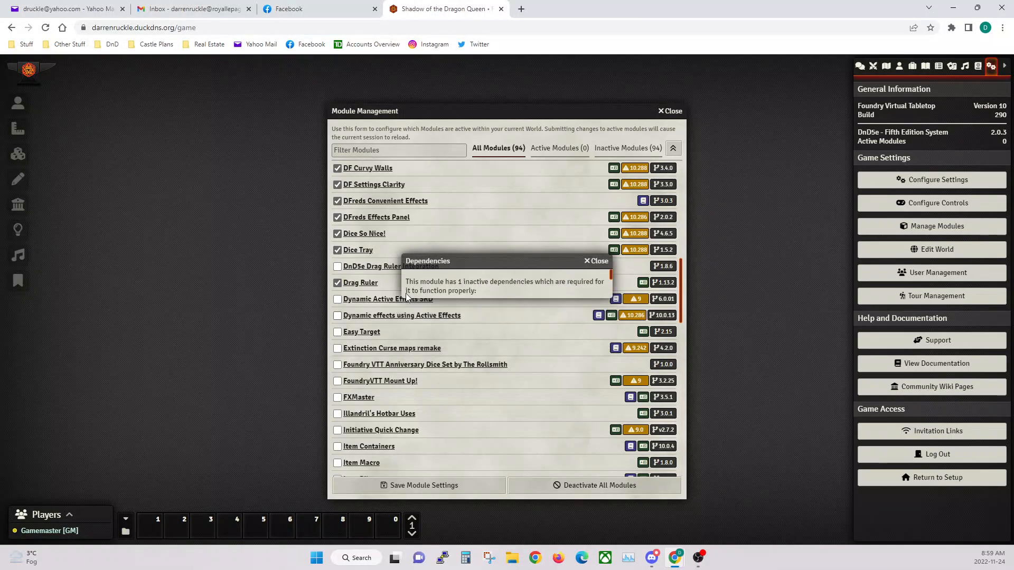
{"action": "left_click", "coordinate": [337, 266]}
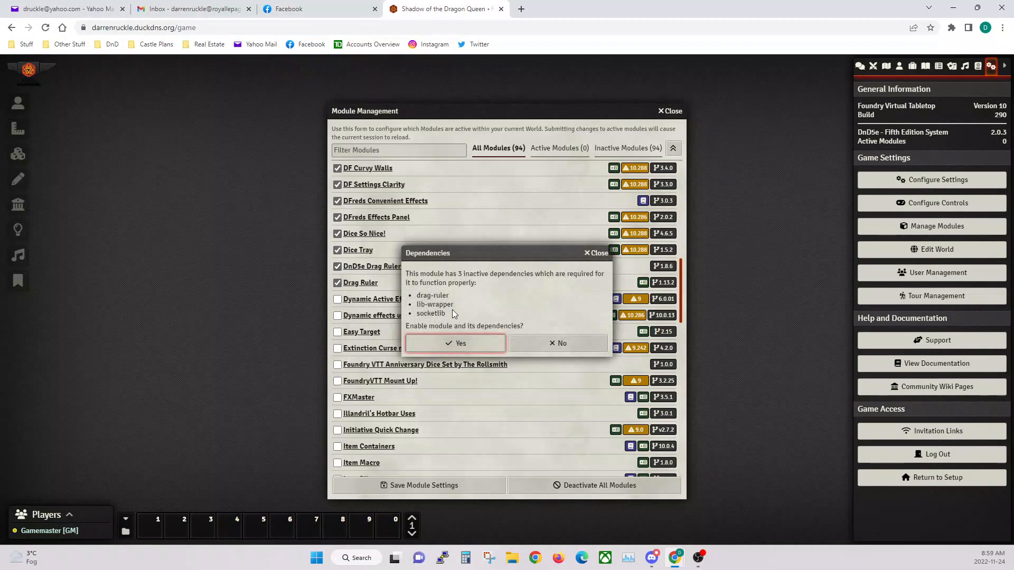
{"action": "left_click", "coordinate": [453, 343]}
Step: Enable Dynamic Active Effects SRD with its dependencies, Dynamic effects using Active Effects, and Easy Target
{"action": "scroll", "coordinate": [382, 261], "scroll_direction": "down", "scroll_amount": 1}
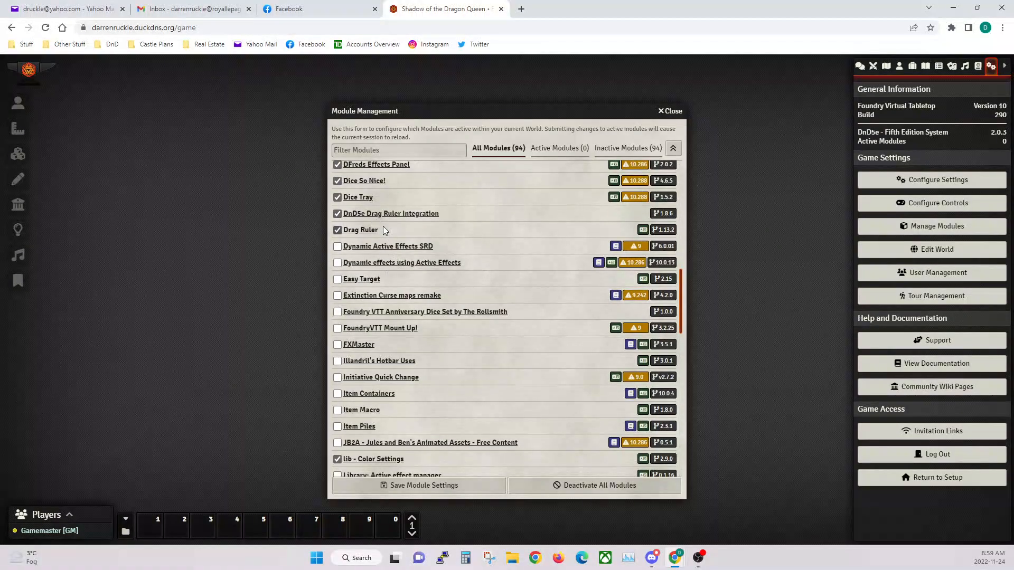
{"action": "left_click", "coordinate": [338, 246]}
{"action": "left_click", "coordinate": [467, 343]}
Step: Skip Extinction Curse maps and enable the Foundry VTT Anniversary Dice Set and FoundryVTT Mount Up! with their required dependencies
{"action": "scroll", "coordinate": [388, 259], "scroll_direction": "down", "scroll_amount": 1}
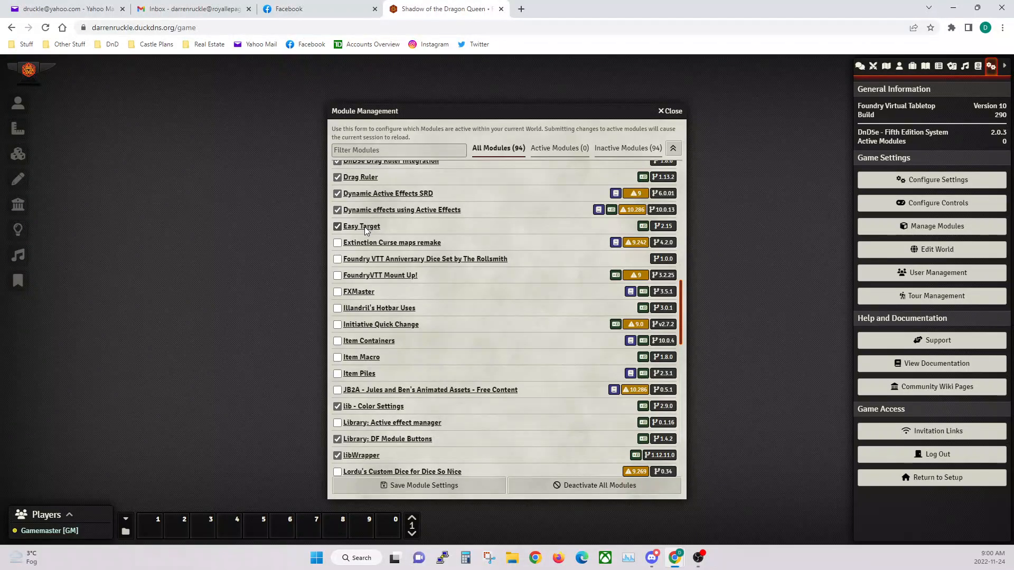
{"action": "left_click", "coordinate": [337, 259]}
{"action": "left_click", "coordinate": [453, 334]}
{"action": "left_click", "coordinate": [338, 276]}
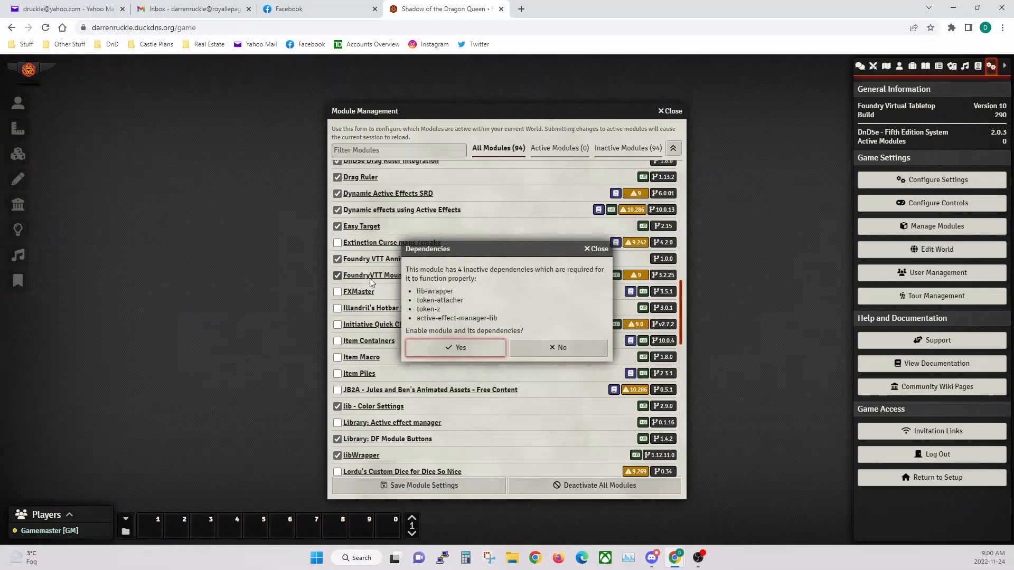
{"action": "left_click", "coordinate": [448, 348]}
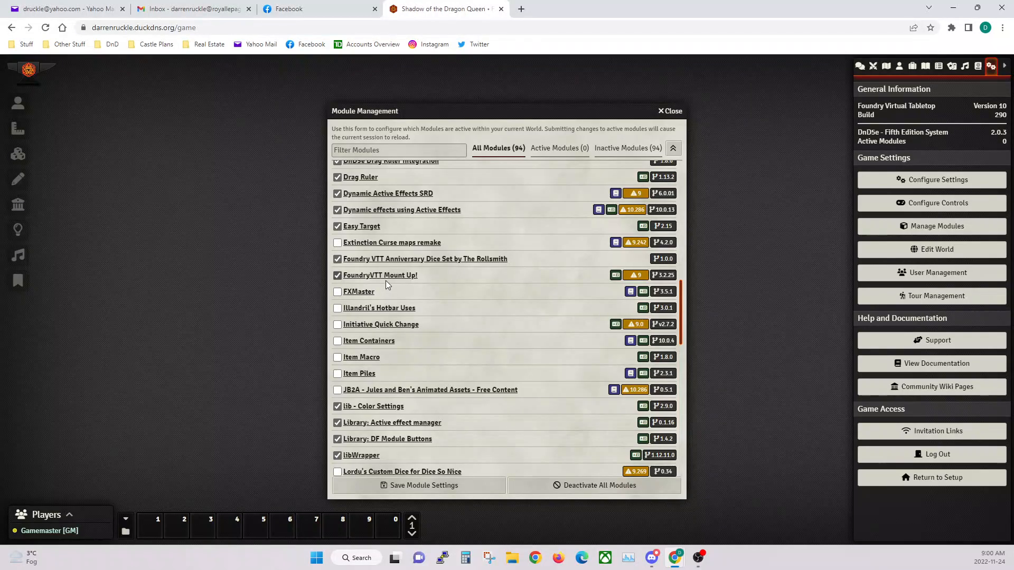
Step: Enable FXMaster, Illandril's Hotbar Uses, Initiative Quick Change, Item Containers and Item Macro, accepting the required dependencies
{"action": "scroll", "coordinate": [387, 284], "scroll_direction": "down", "scroll_amount": 1}
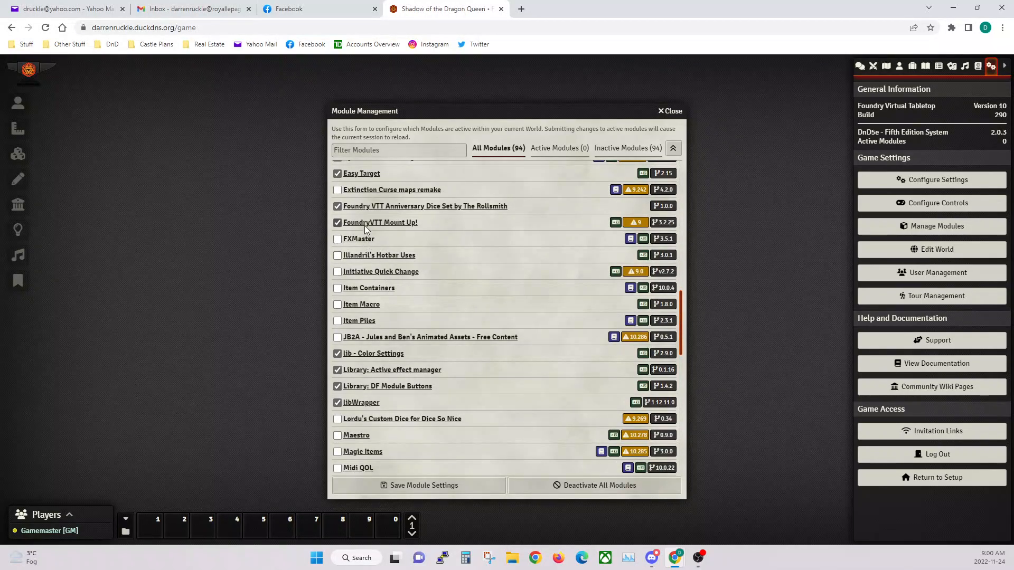
{"action": "left_click", "coordinate": [337, 239]}
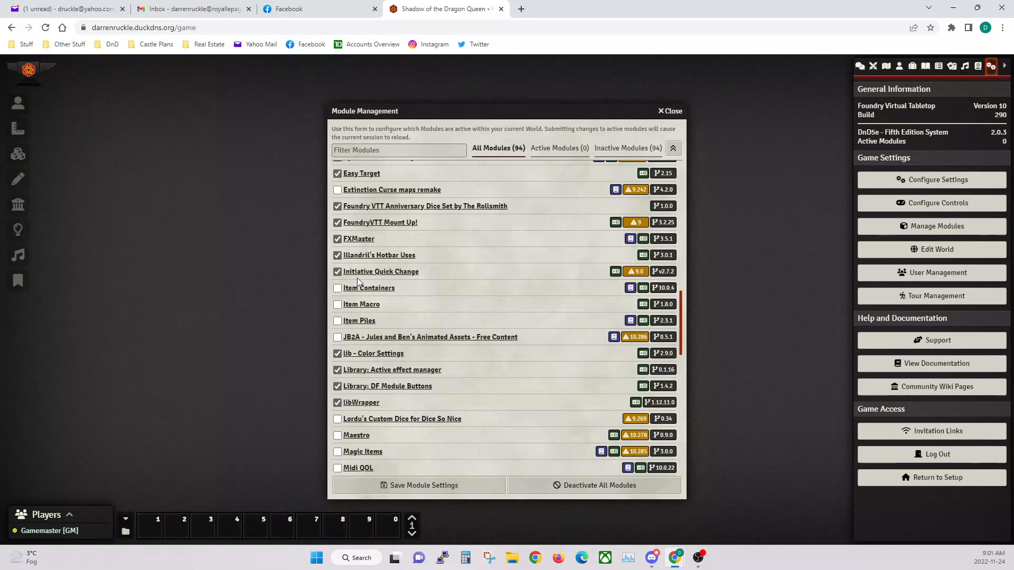
{"action": "left_click", "coordinate": [338, 288]}
{"action": "left_click", "coordinate": [437, 330]}
Step: Enable Item Piles with its dependencies and the JB2A - Jules and Ben's Animated Assets free content module
{"action": "scroll", "coordinate": [413, 286], "scroll_direction": "down", "scroll_amount": 1}
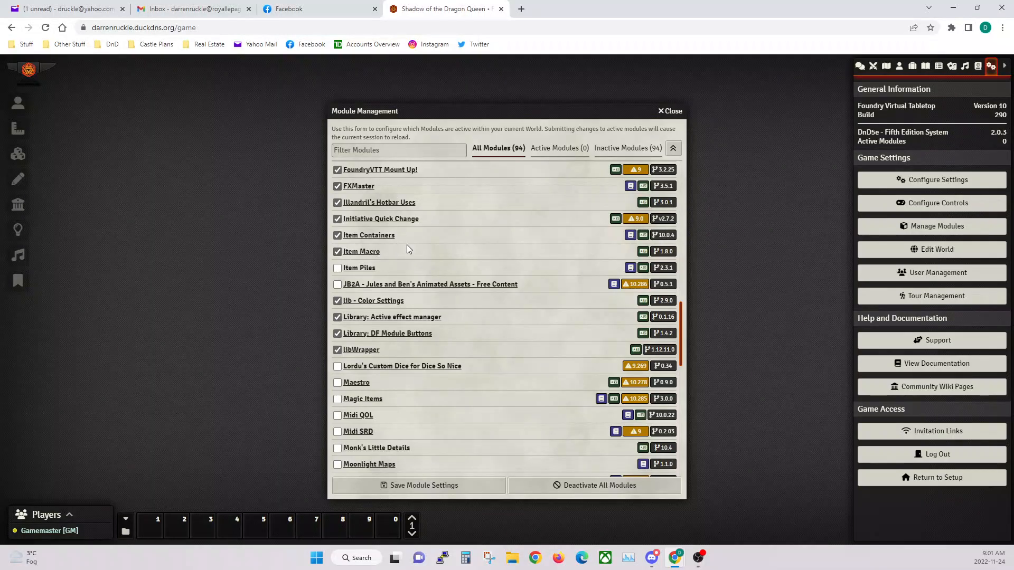
{"action": "left_click", "coordinate": [337, 268]}
{"action": "left_click", "coordinate": [450, 340]}
{"action": "left_click", "coordinate": [337, 285]}
Step: Enable Lordu's Custom Dice for Dice So Nice with its dependency, plus Maestro and Magic Items
{"action": "scroll", "coordinate": [390, 294], "scroll_direction": "down", "scroll_amount": 1}
{"action": "scroll", "coordinate": [387, 297], "scroll_direction": "down", "scroll_amount": 1}
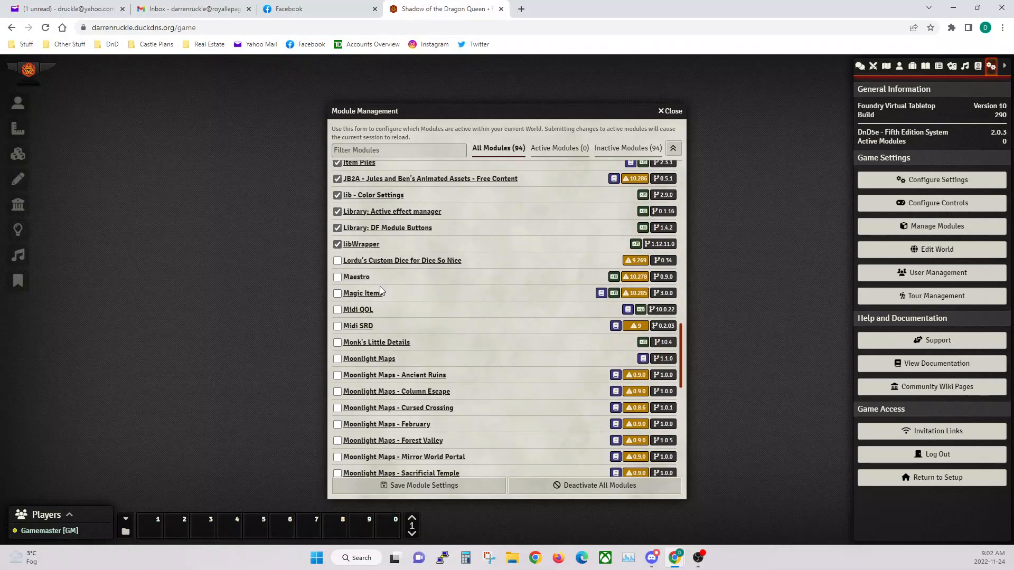
{"action": "left_click", "coordinate": [337, 260]}
{"action": "left_click", "coordinate": [443, 336]}
Step: Enable Midi QOL with socketlib and lib-wrapper, Midi SRD with its dependencies, and Monk's Little Details
{"action": "scroll", "coordinate": [394, 291], "scroll_direction": "down", "scroll_amount": 1}
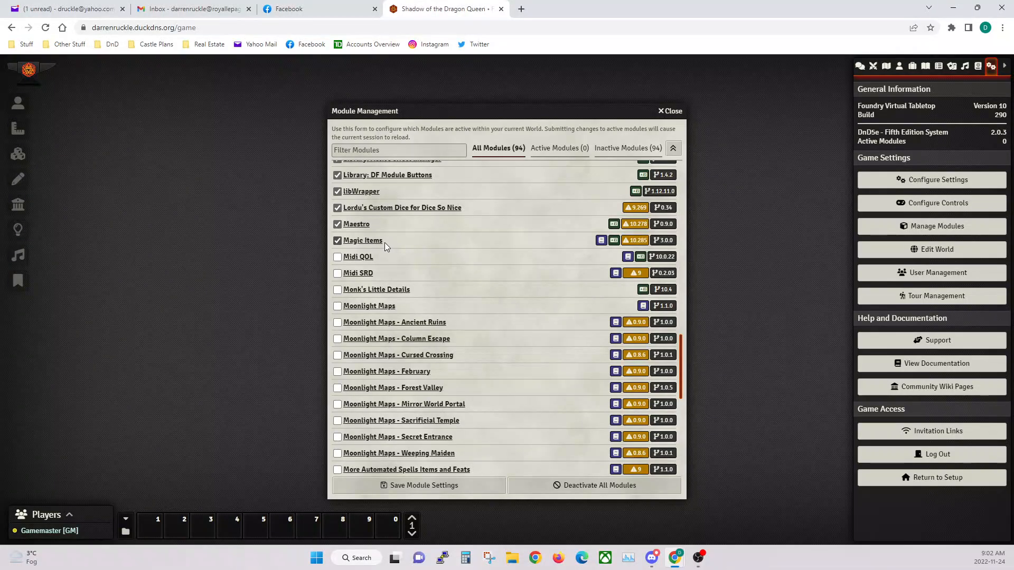
{"action": "left_click", "coordinate": [337, 257]}
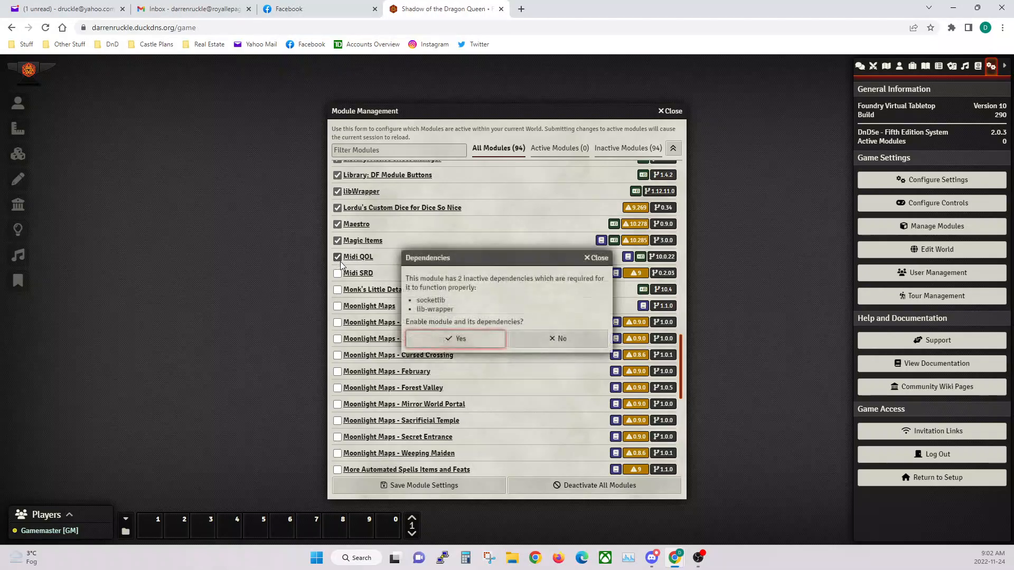
{"action": "left_click", "coordinate": [430, 333]}
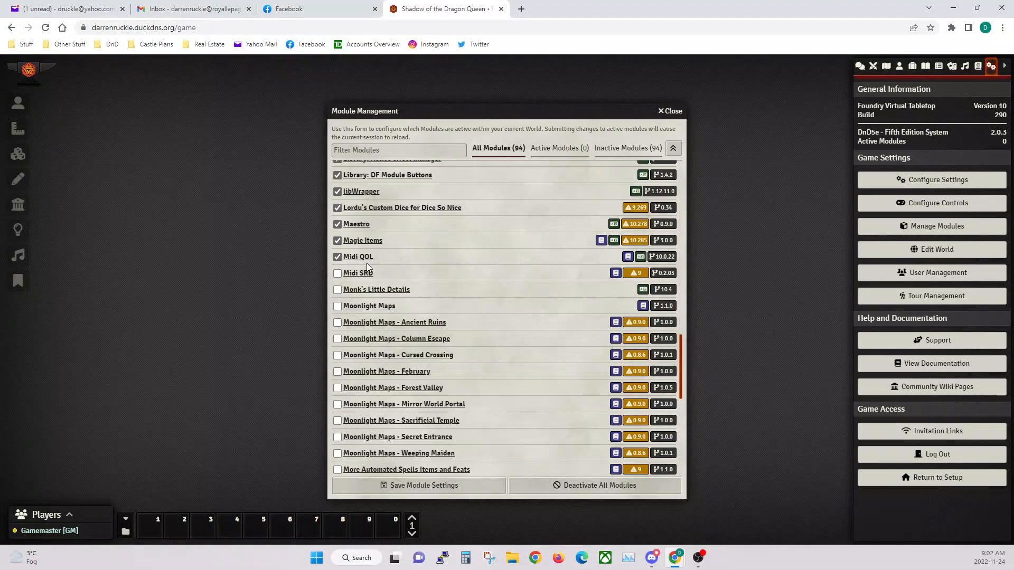
{"action": "left_click", "coordinate": [337, 275]}
{"action": "left_click", "coordinate": [460, 350]}
Step: Skip the Moonlight Maps modules and enable More Automated Spells Items and Feats and Plutonium with their required dependencies
{"action": "scroll", "coordinate": [385, 325], "scroll_direction": "down", "scroll_amount": 2}
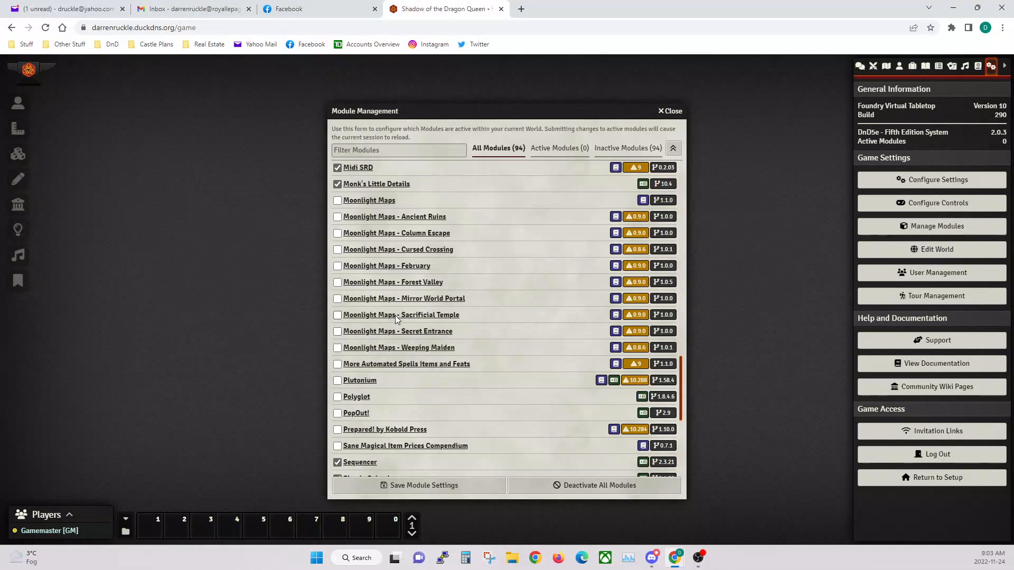
{"action": "scroll", "coordinate": [385, 322], "scroll_direction": "down", "scroll_amount": 1}
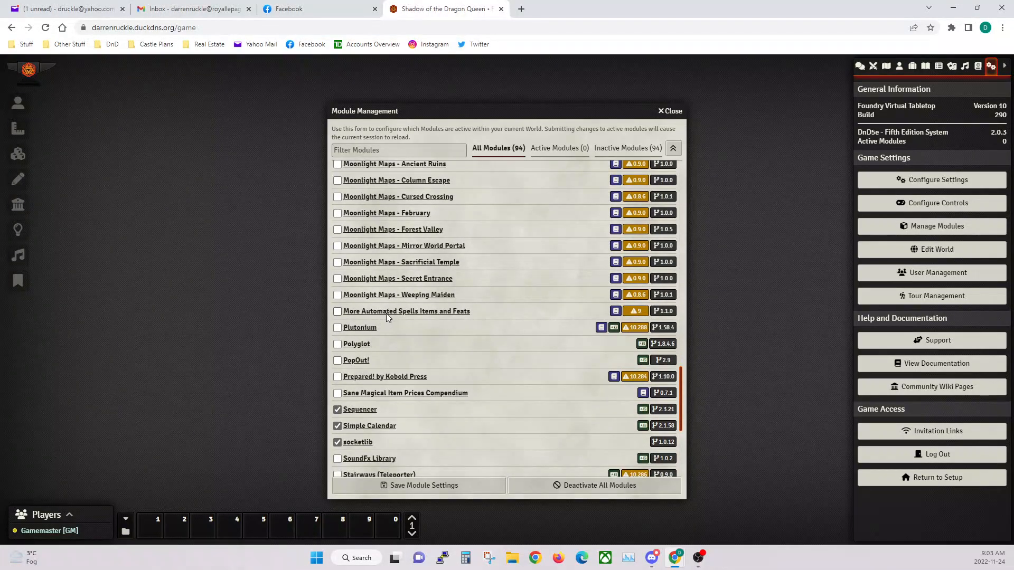
{"action": "left_click", "coordinate": [337, 312]}
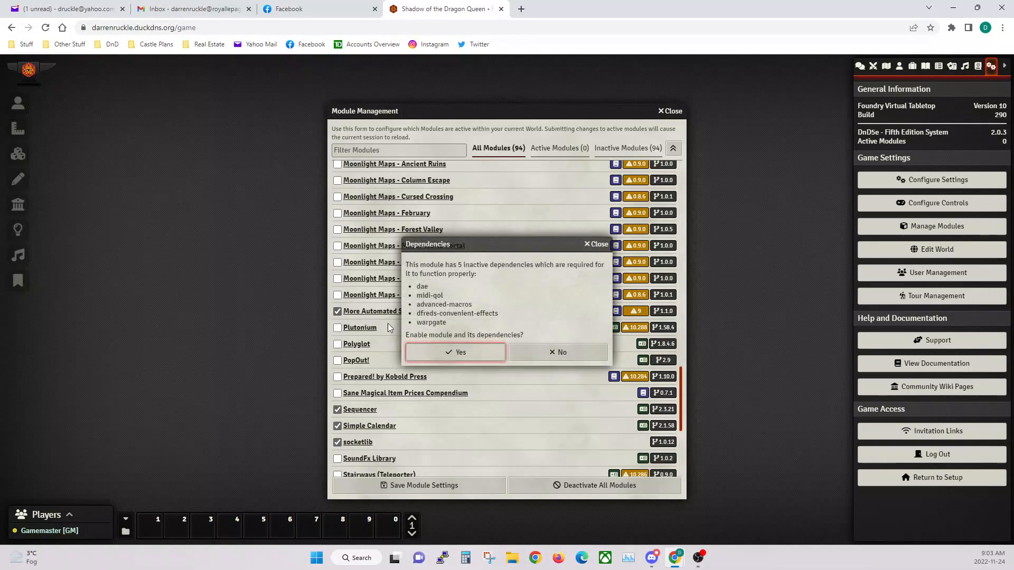
{"action": "left_click", "coordinate": [453, 353]}
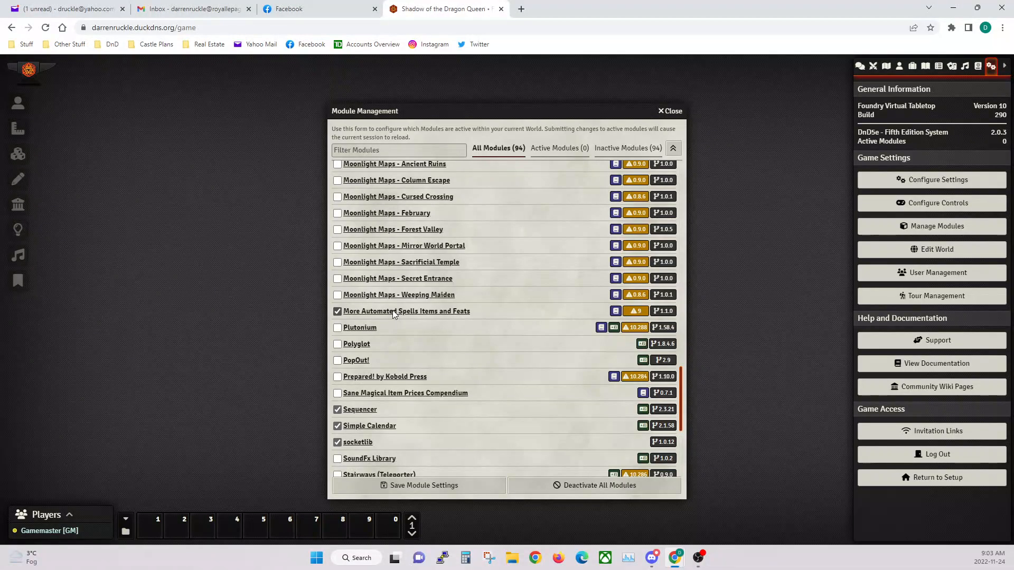
{"action": "left_click", "coordinate": [337, 328]}
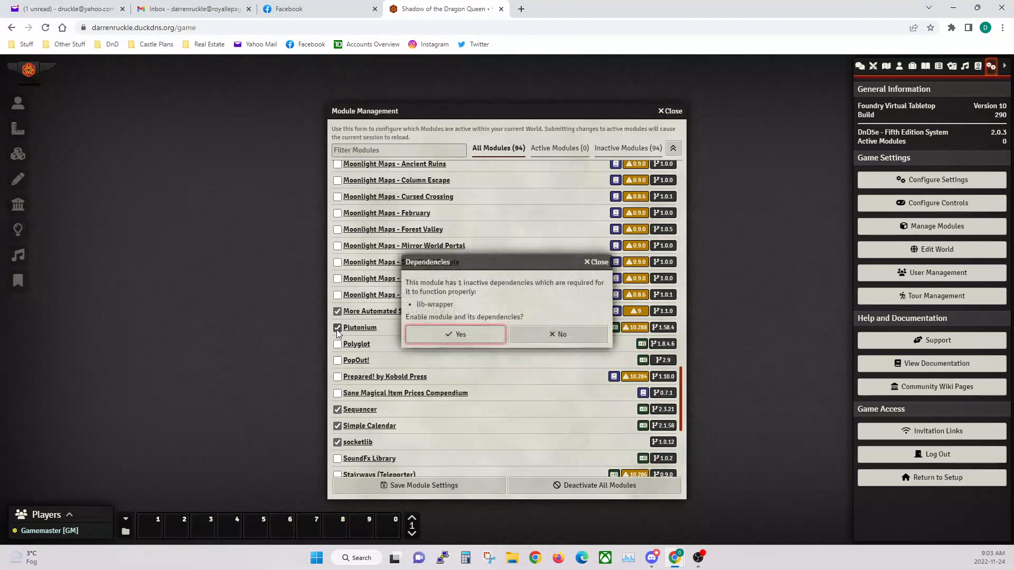
{"action": "left_click", "coordinate": [426, 332]}
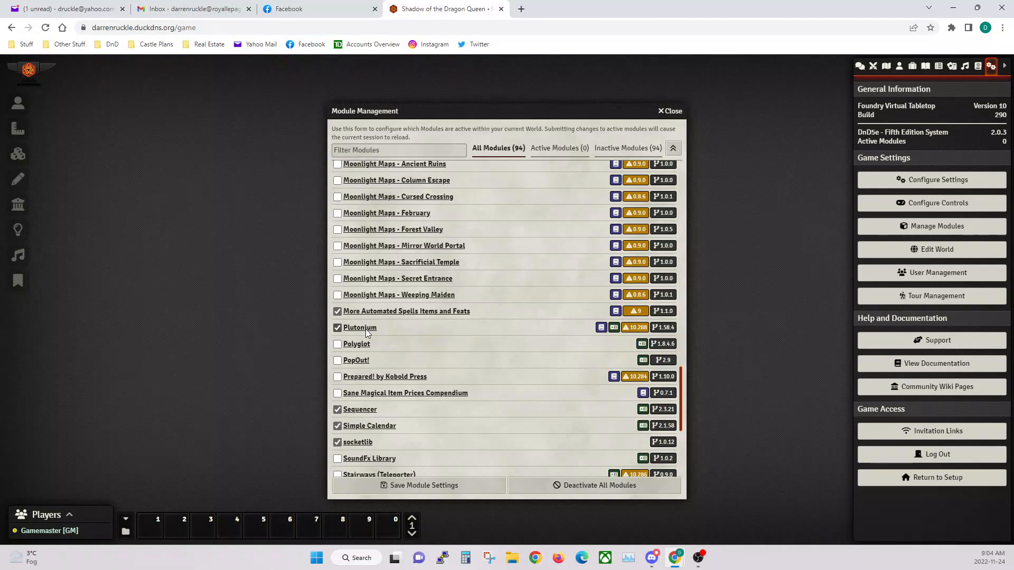
Step: Enable the Polyglot and PopOut! modules, accepting any required dependencies
{"action": "scroll", "coordinate": [364, 330], "scroll_direction": "down", "scroll_amount": 2}
{"action": "left_click", "coordinate": [337, 291]}
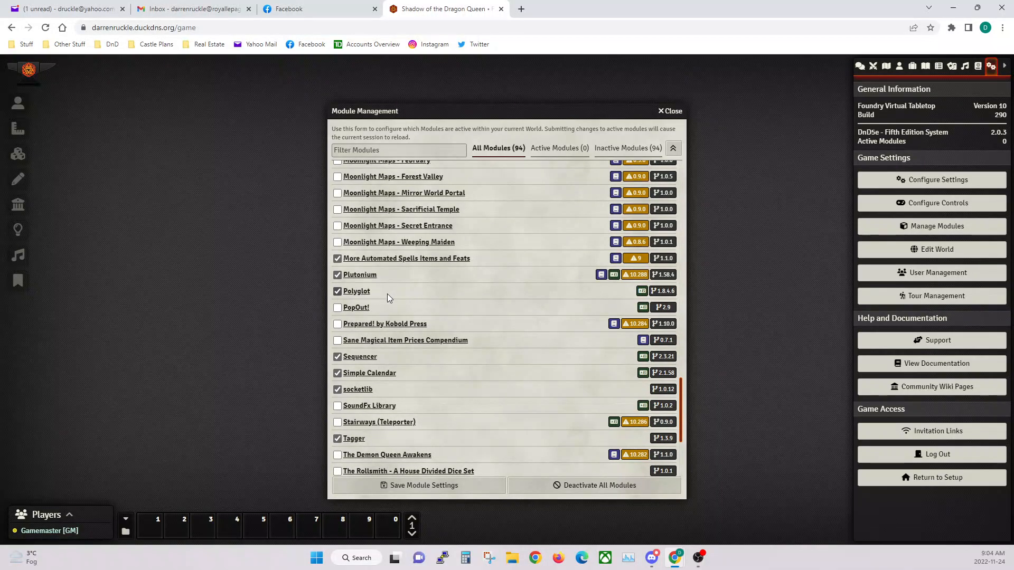
{"action": "left_click", "coordinate": [337, 308]}
{"action": "key", "text": "Return"}
Step: Skip Prepared! by Kobold Press and enable Sane Magical Item Prices Compendium, SoundFx Library and Stairways (Teleporter)
{"action": "scroll", "coordinate": [362, 311], "scroll_direction": "down", "scroll_amount": 1}
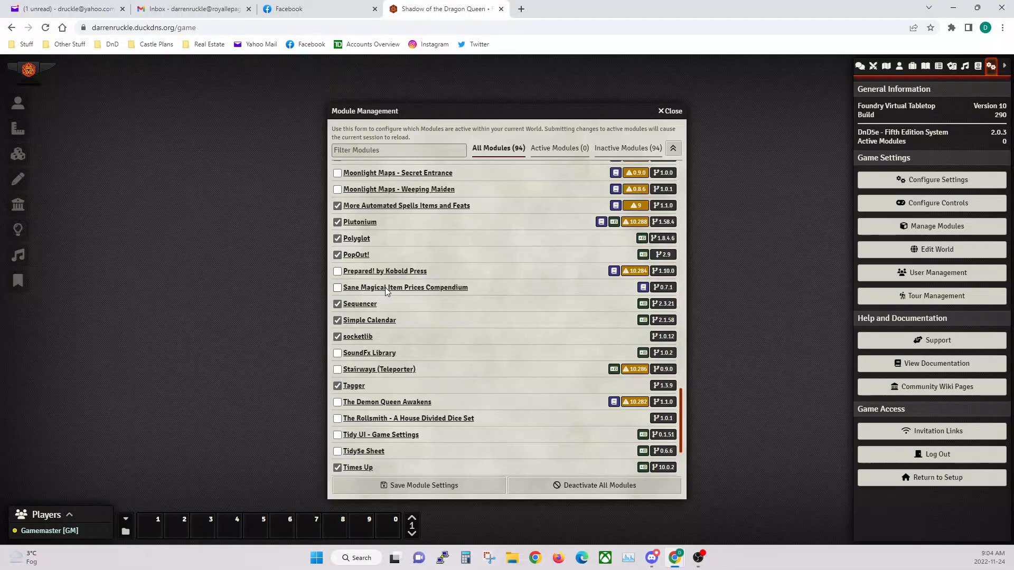
{"action": "left_click", "coordinate": [338, 289]}
{"action": "scroll", "coordinate": [388, 291], "scroll_direction": "down", "scroll_amount": 2}
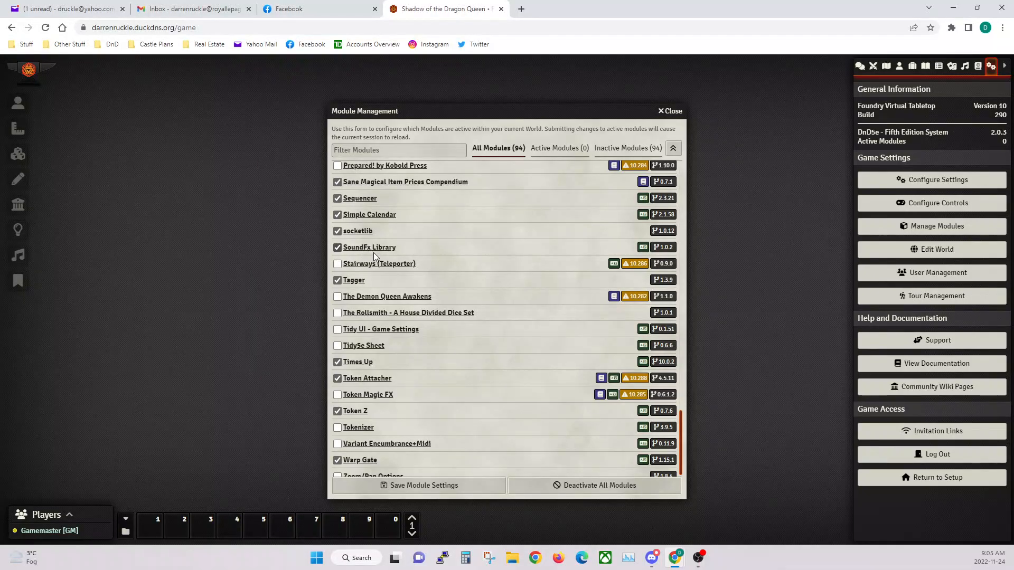
{"action": "left_click", "coordinate": [338, 265]}
Step: Enable The Rollsmith - A House Divided Dice Set with its dice-so-nice dependency, and Tidy UI - Game Settings
{"action": "scroll", "coordinate": [395, 273], "scroll_direction": "down", "scroll_amount": 1}
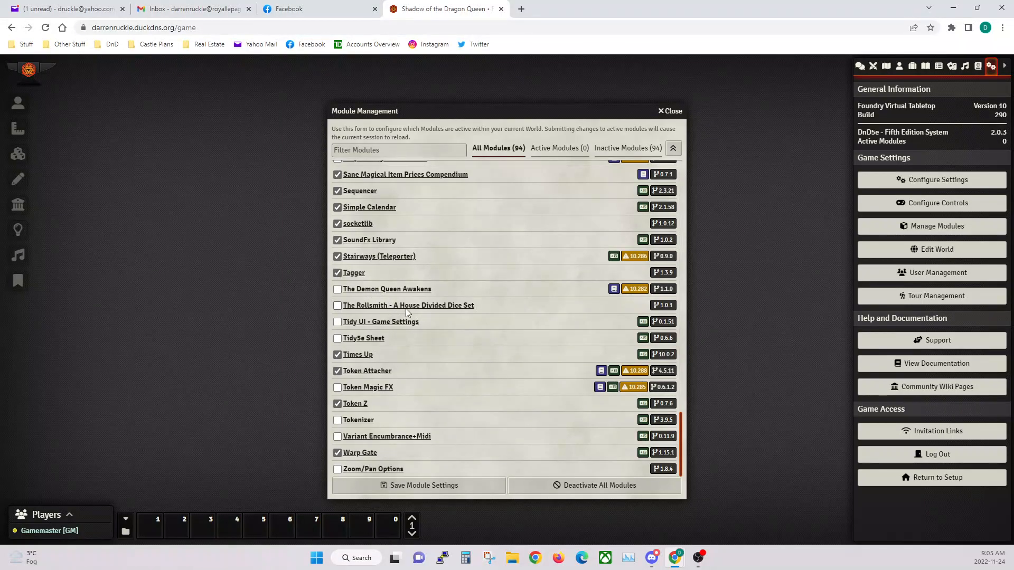
{"action": "left_click", "coordinate": [353, 310]}
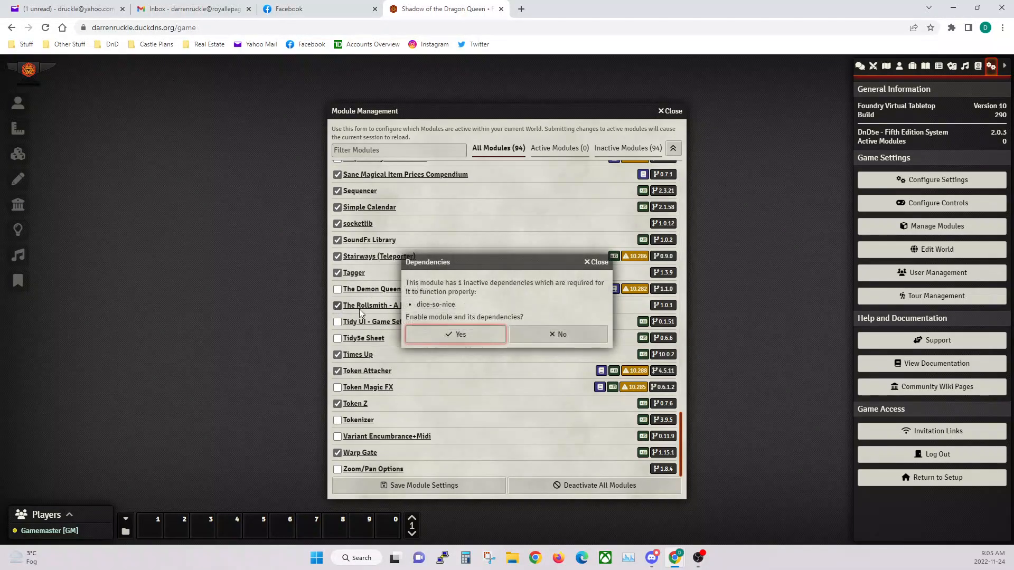
{"action": "left_click", "coordinate": [452, 337]}
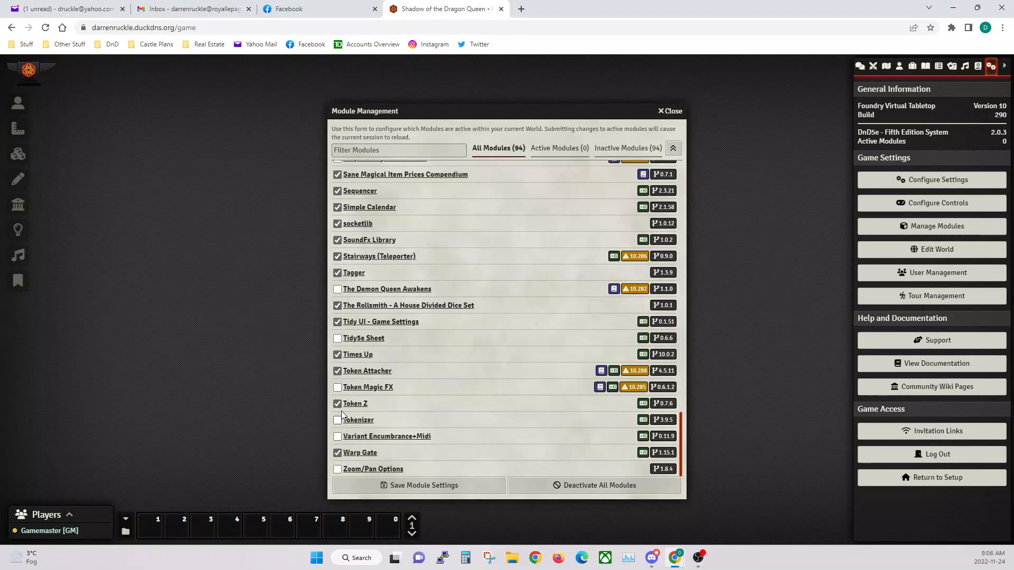
Step: Enable Tidy5e Sheet, Token Magic FX, Tokenizer and Zoom/Pan Options with its lib-wrapper dependency, leaving Variant Encumbrance+Midi off
{"action": "left_click", "coordinate": [338, 338]}
{"action": "left_click", "coordinate": [338, 388]}
{"action": "left_click", "coordinate": [337, 469]}
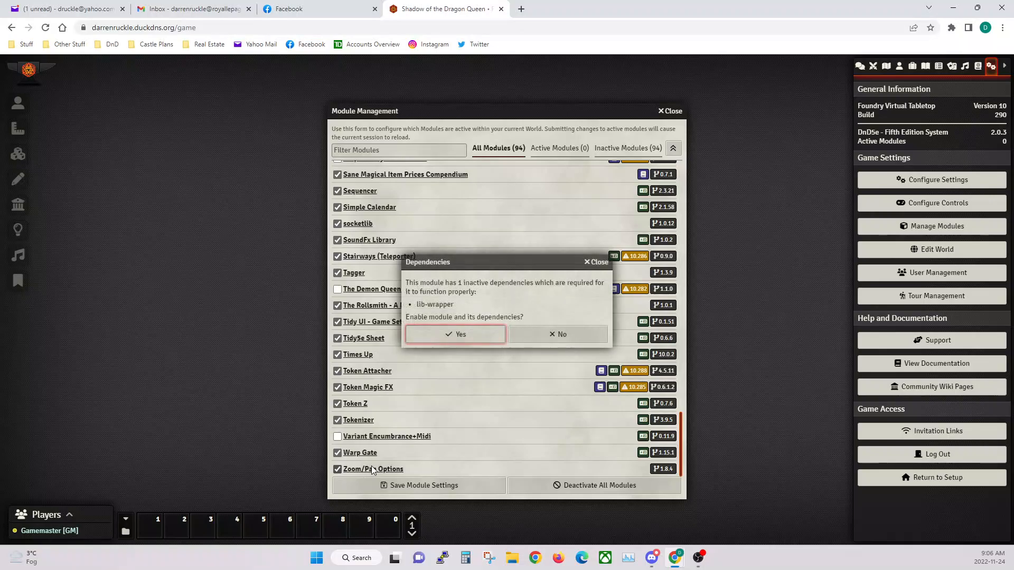
{"action": "left_click", "coordinate": [446, 338]}
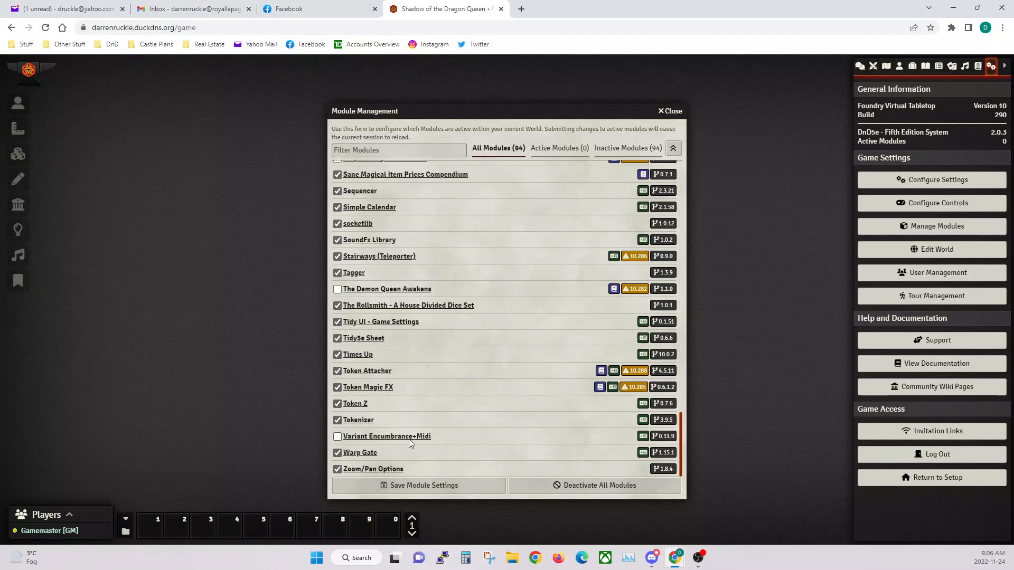
Step: Save the module selection, confirm reloading the world, and open the game settings
{"action": "left_click", "coordinate": [418, 489]}
{"action": "left_click", "coordinate": [454, 322]}
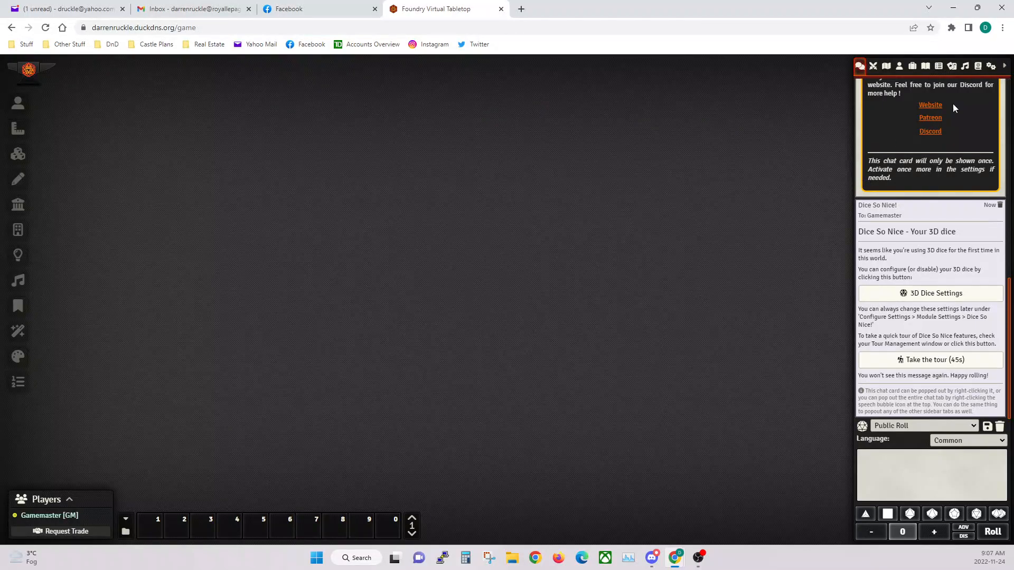
{"action": "left_click", "coordinate": [991, 67]}
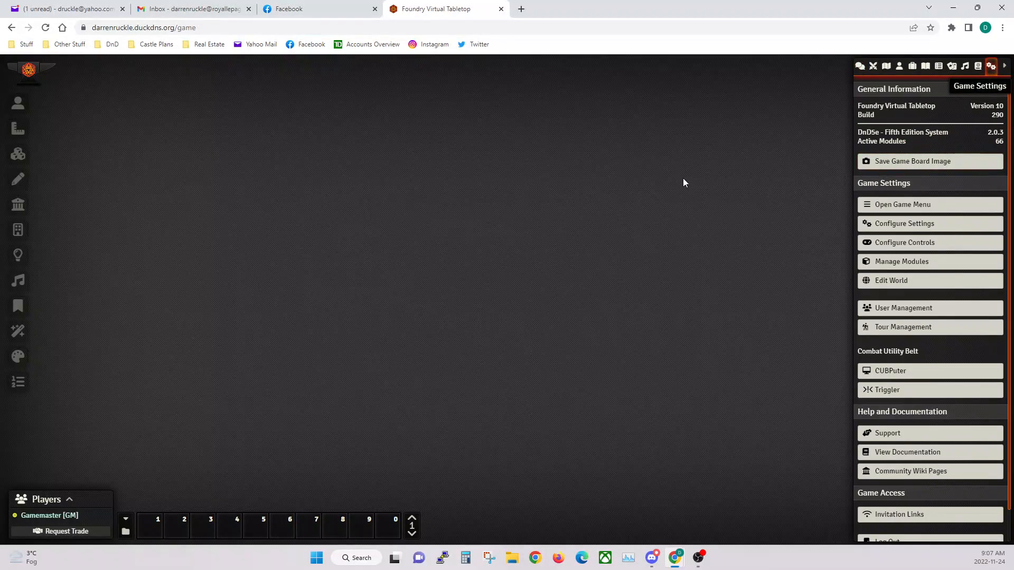
Step: Review the About Time, Active Token Effects and Active-Auras module settings, and save the configuration
{"action": "left_click", "coordinate": [908, 228]}
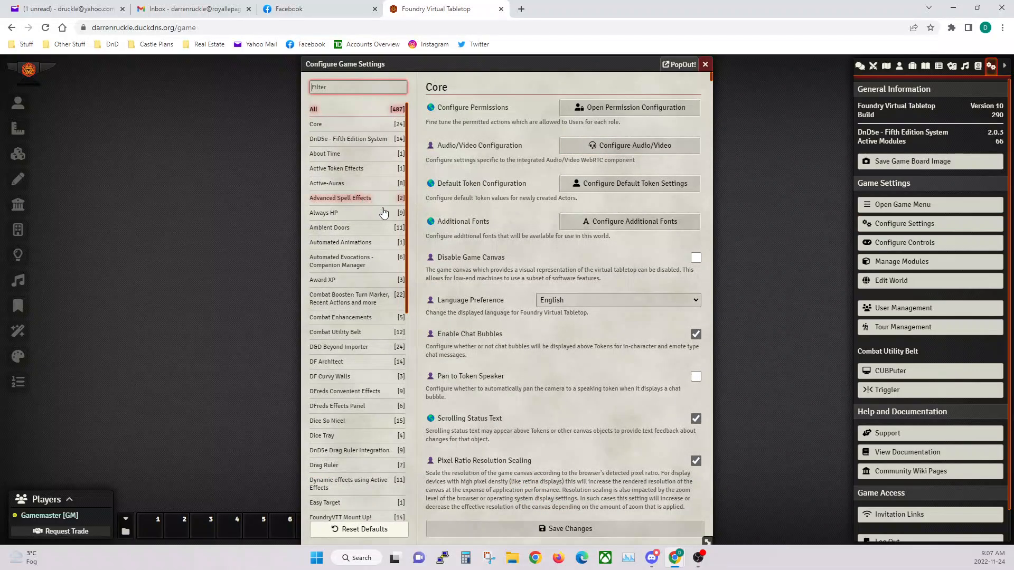
{"action": "left_click", "coordinate": [326, 155]}
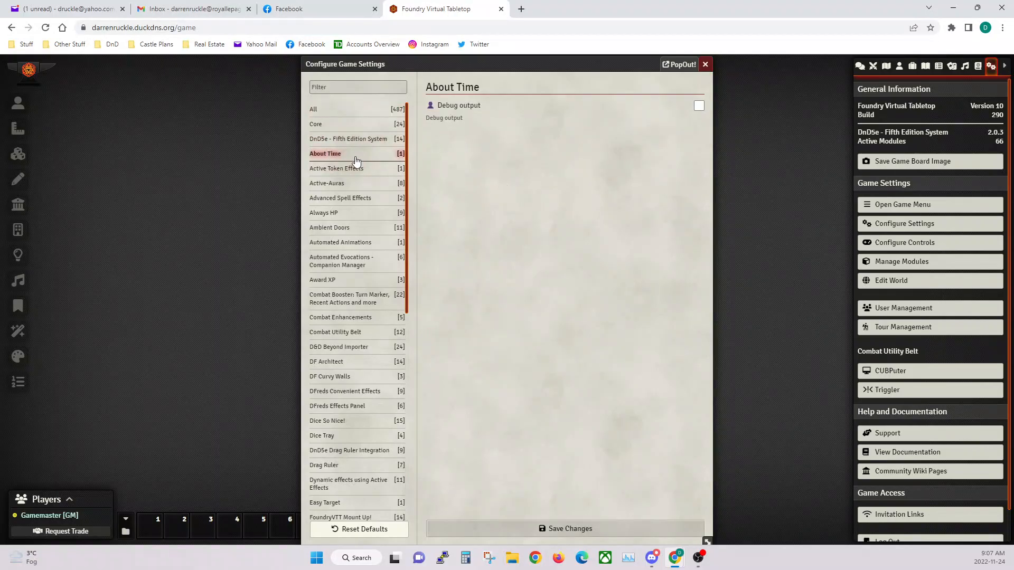
{"action": "left_click", "coordinate": [331, 170]}
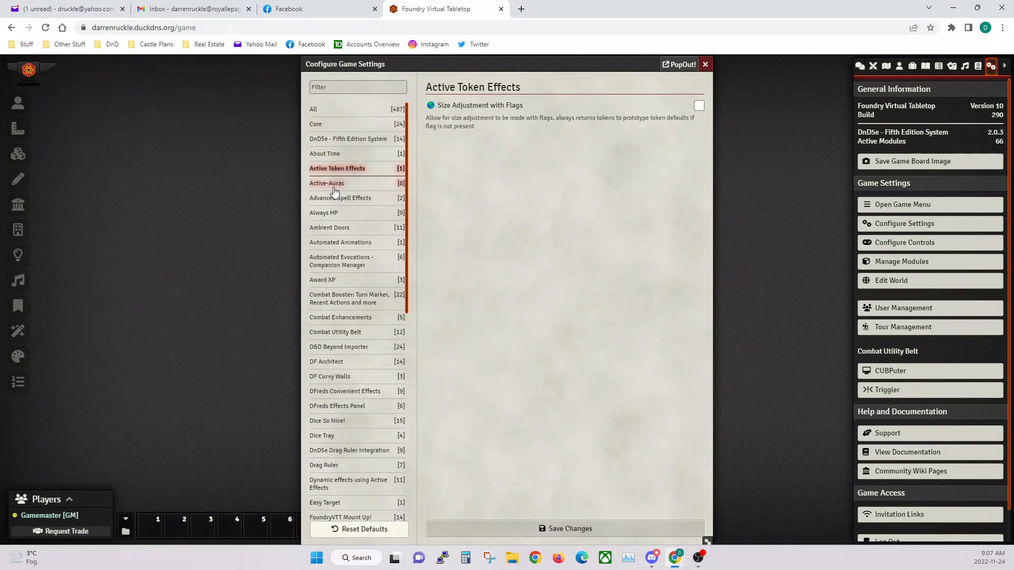
{"action": "left_click", "coordinate": [331, 186]}
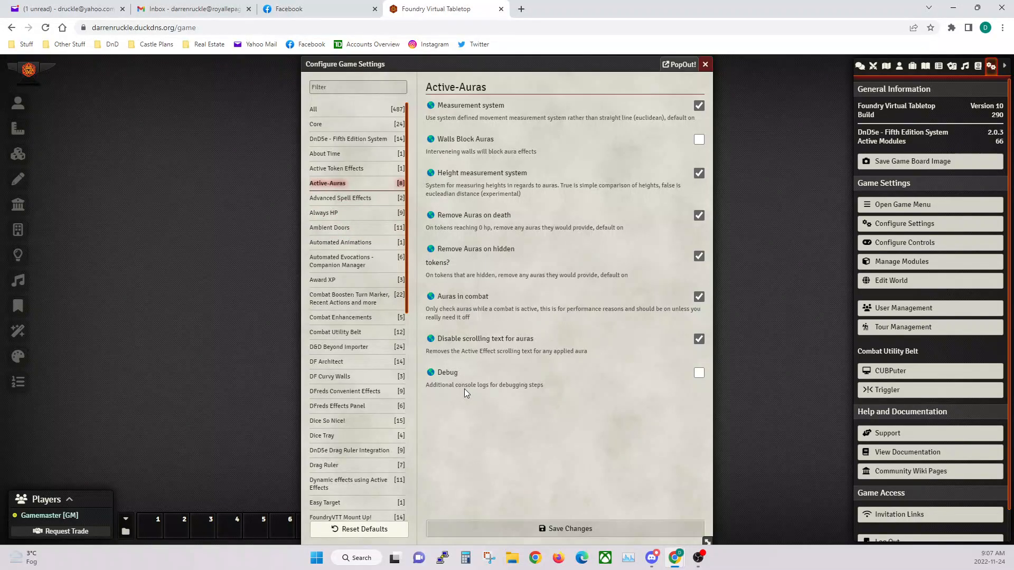
{"action": "left_click", "coordinate": [544, 530]}
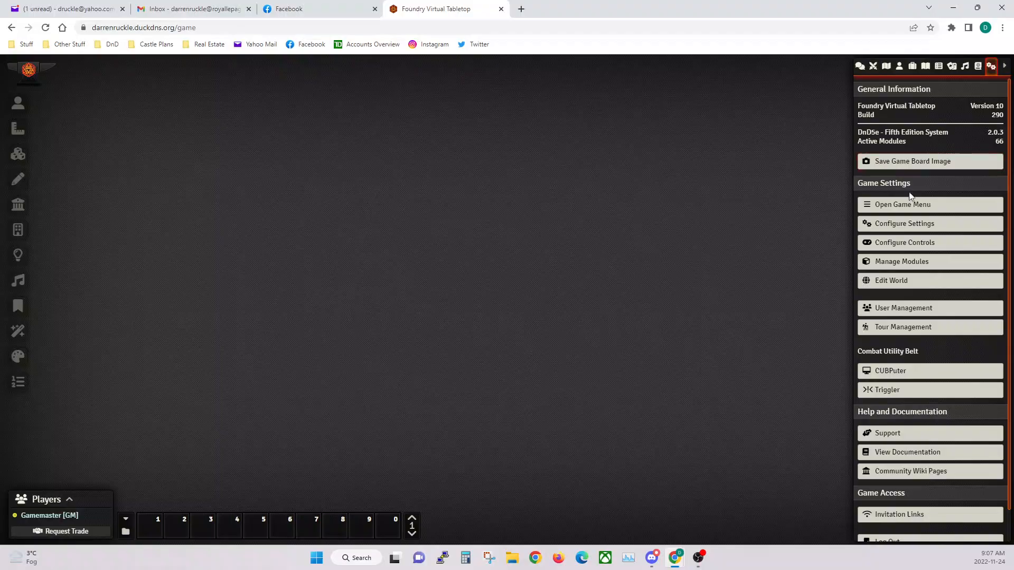
Step: Check the Advanced Spell Effects settings, set the Always HP Load Option to GM Only and save the changes
{"action": "left_click", "coordinate": [905, 224]}
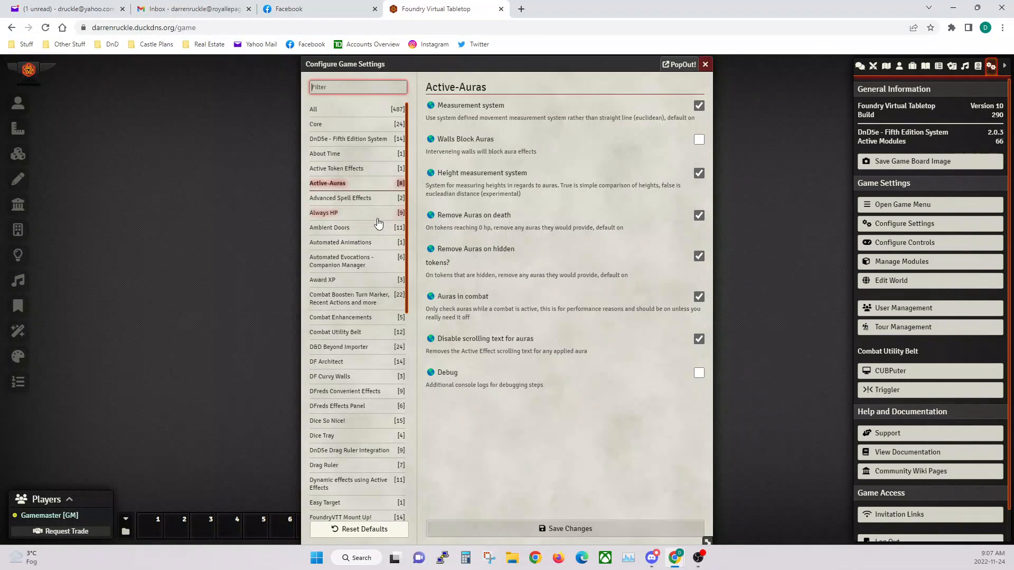
{"action": "left_click", "coordinate": [344, 203]}
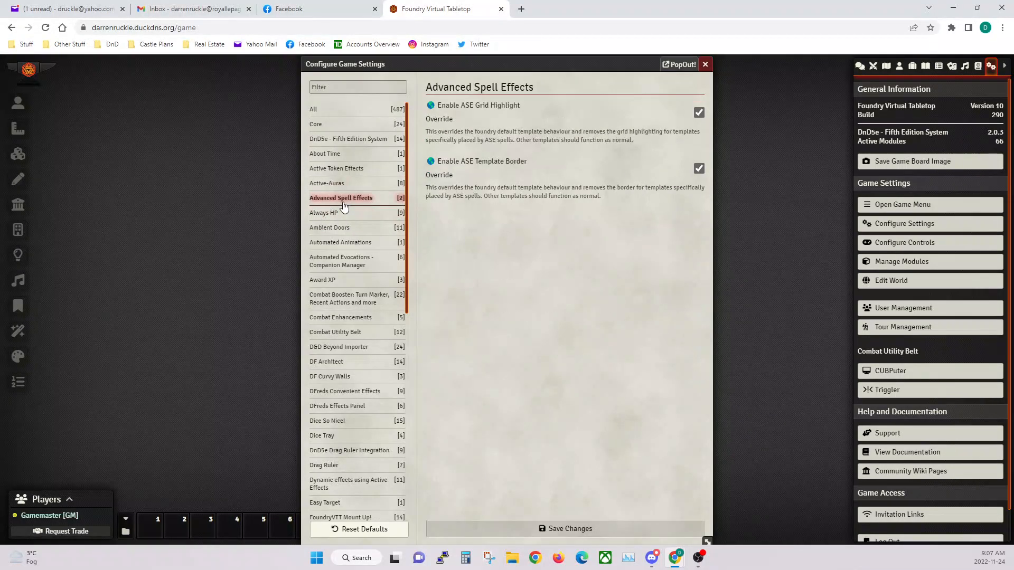
{"action": "left_click", "coordinate": [324, 214]}
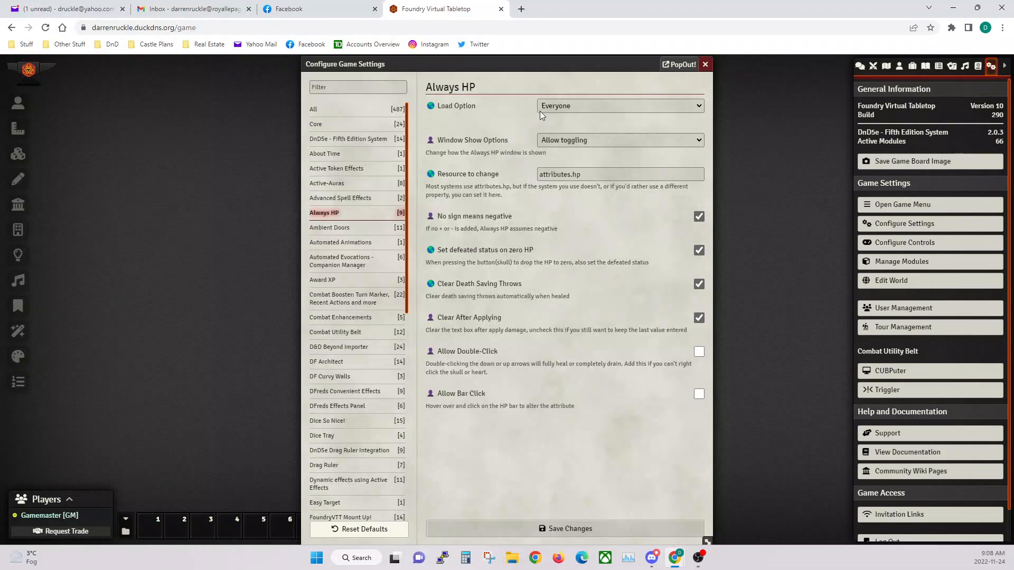
{"action": "left_click", "coordinate": [558, 108]}
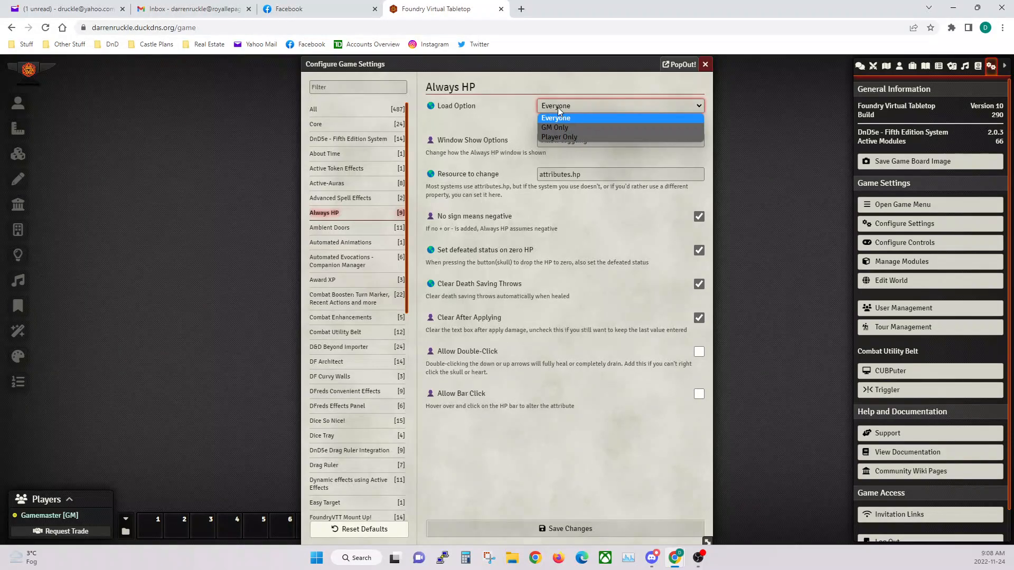
{"action": "left_click", "coordinate": [554, 127]}
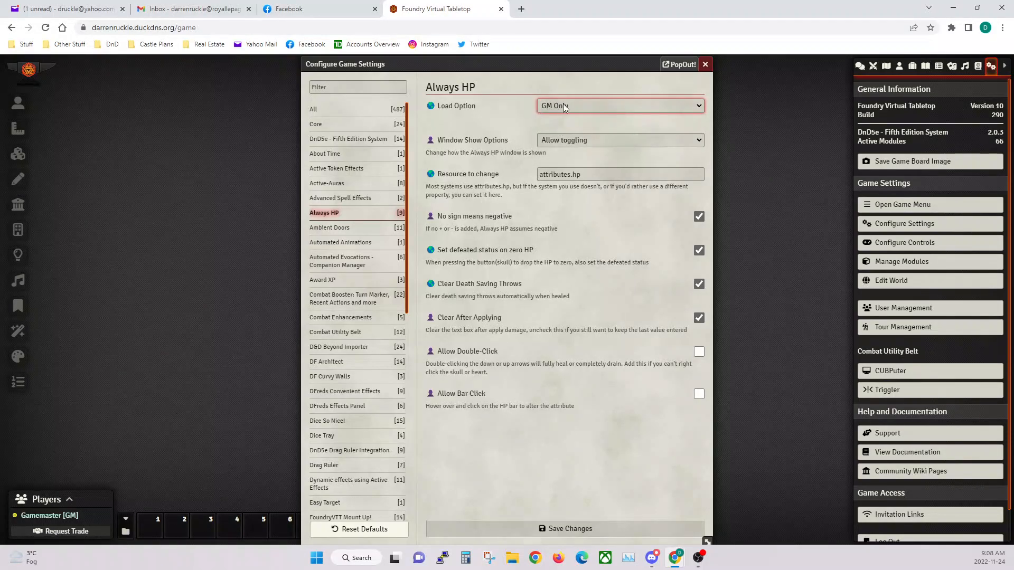
{"action": "left_click", "coordinate": [549, 528]}
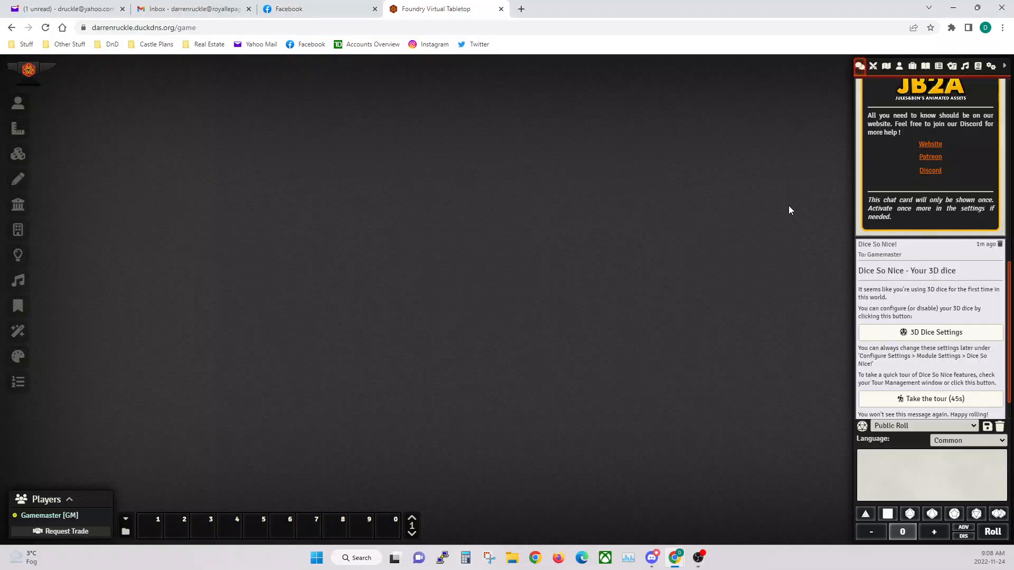
Step: Reopen the configuration, check the Ambient Doors settings and show the Automated Animations settings
{"action": "left_click", "coordinate": [990, 65]}
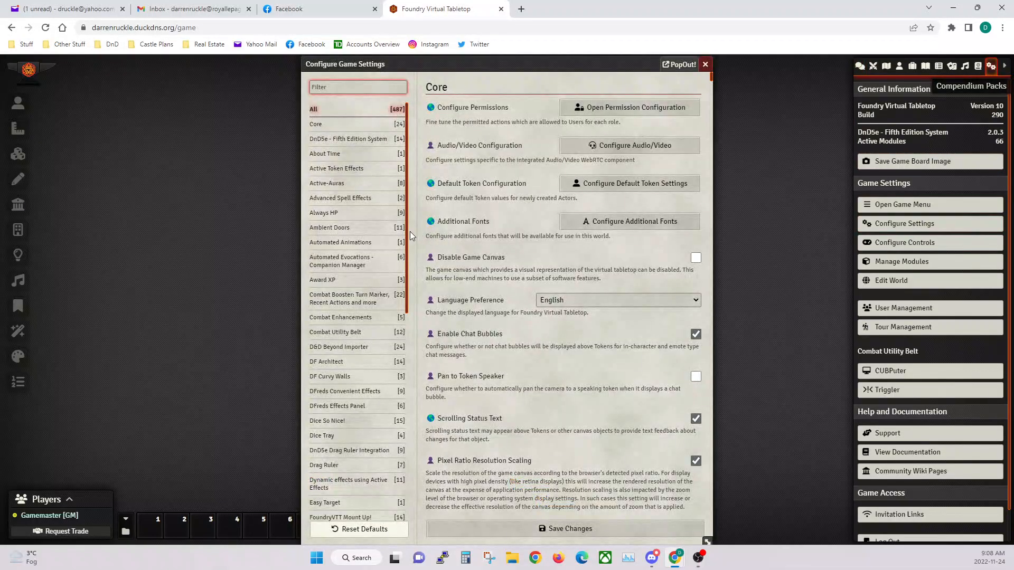
{"action": "left_click", "coordinate": [327, 229]}
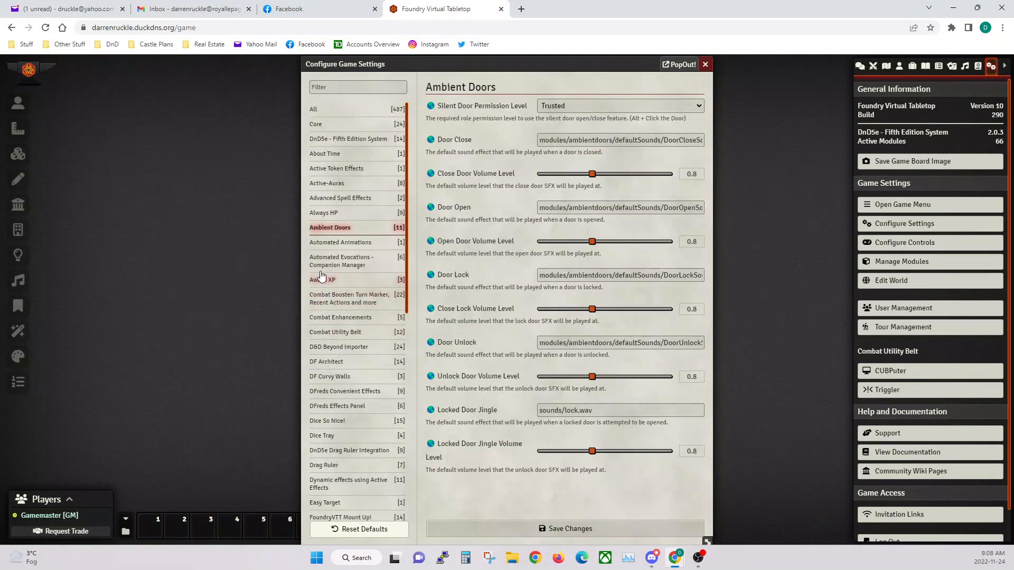
{"action": "left_click", "coordinate": [331, 246]}
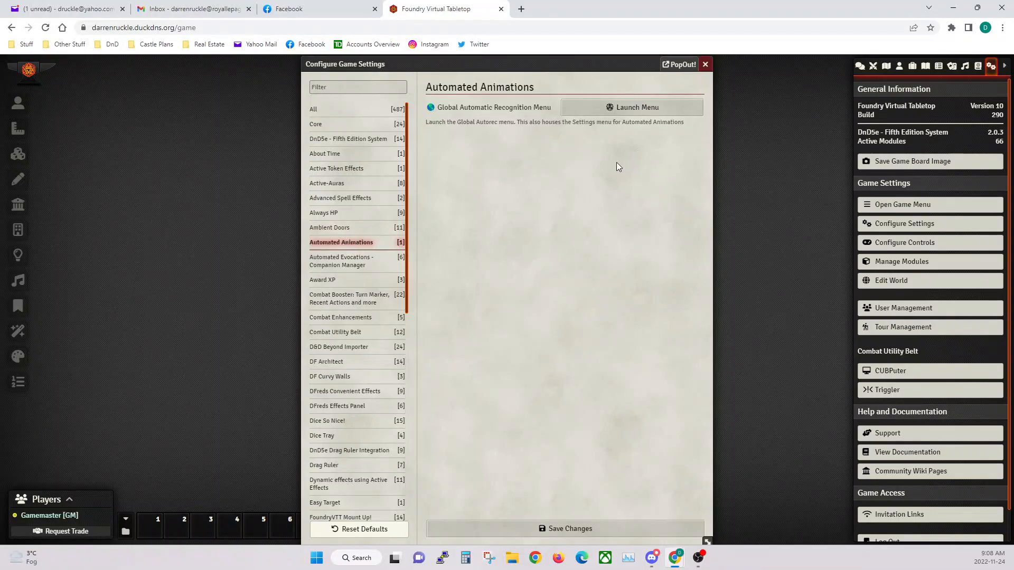
Step: Start overwriting the Automated Animations recognition menu, confirming the erase and choosing fvtt-autoanimations-autorecognition.json from Downloads as source data
{"action": "left_click", "coordinate": [617, 108]}
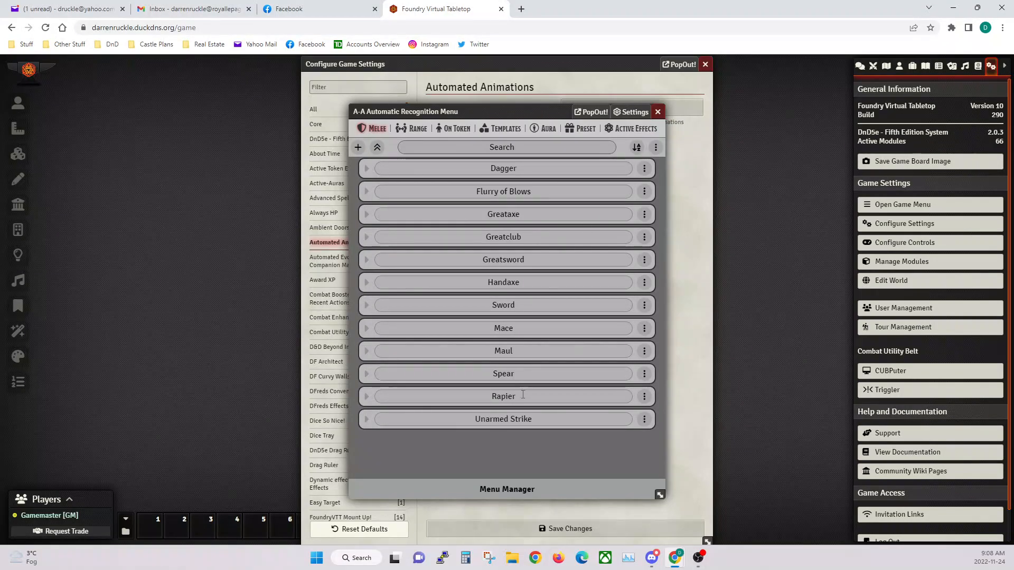
{"action": "left_click", "coordinate": [495, 489]}
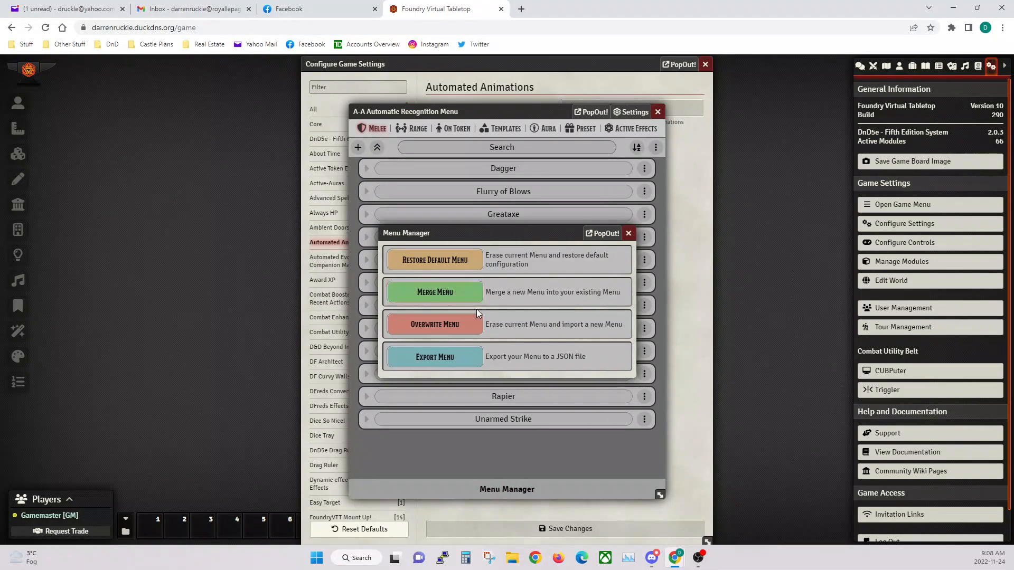
{"action": "left_click", "coordinate": [443, 329]}
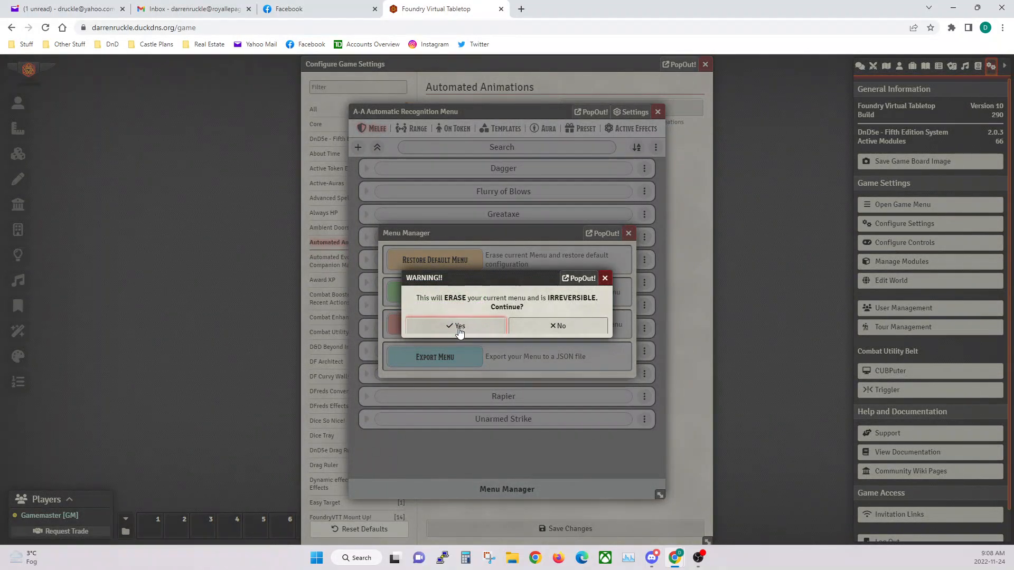
{"action": "left_click", "coordinate": [460, 330]}
{"action": "left_click", "coordinate": [508, 312]}
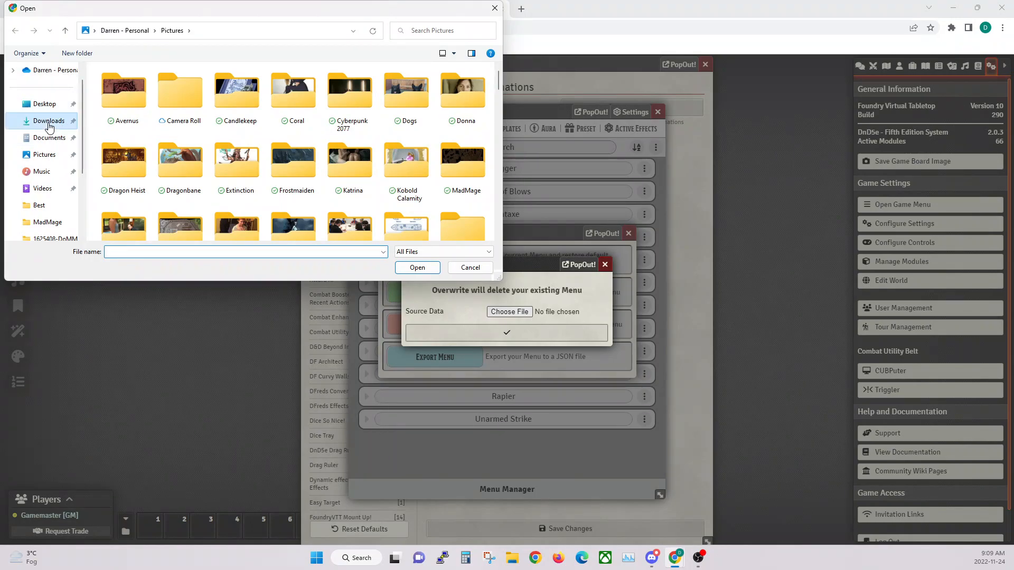
{"action": "left_click", "coordinate": [49, 123]}
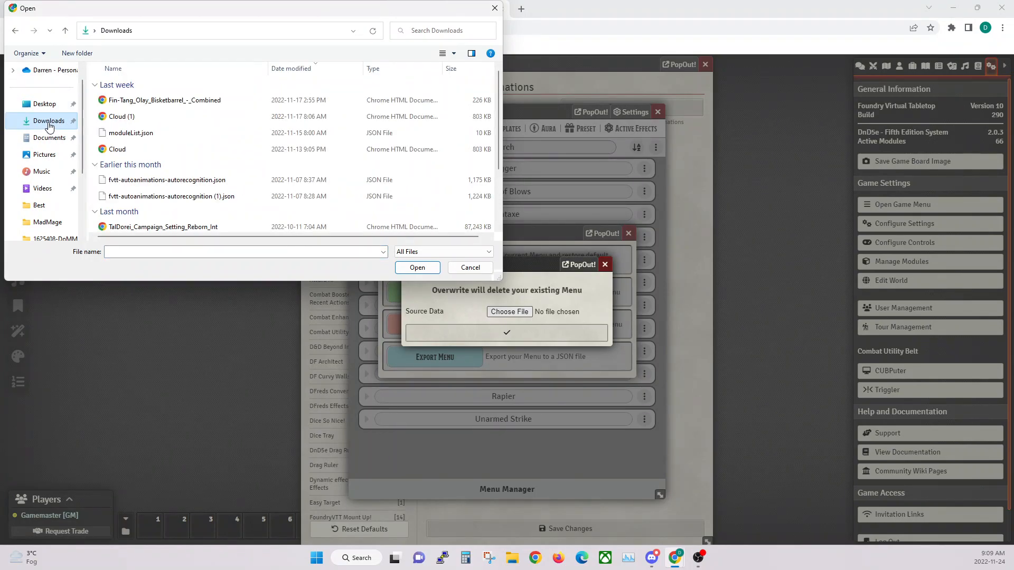
{"action": "left_click", "coordinate": [199, 182]}
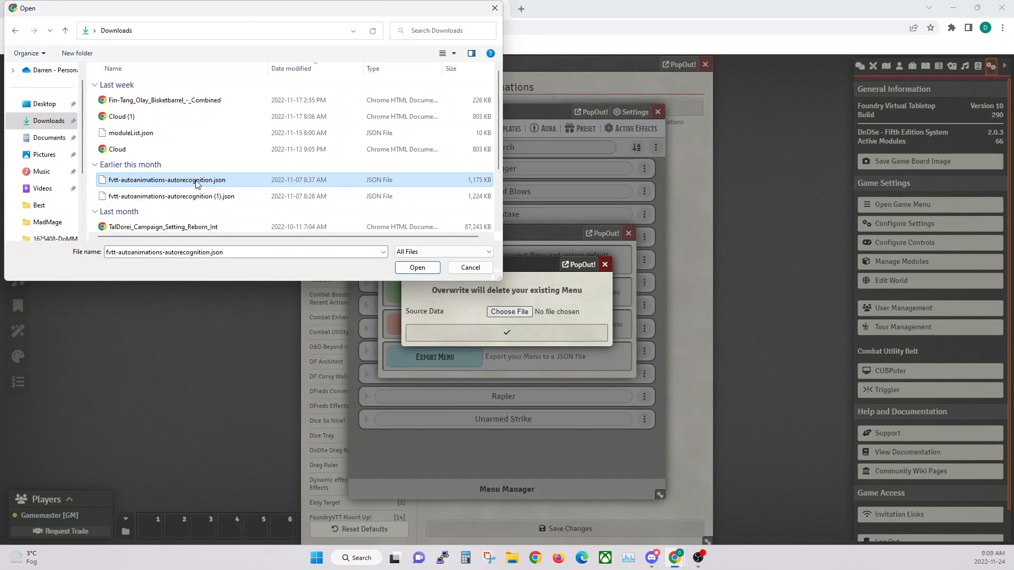
{"action": "left_click", "coordinate": [418, 267]}
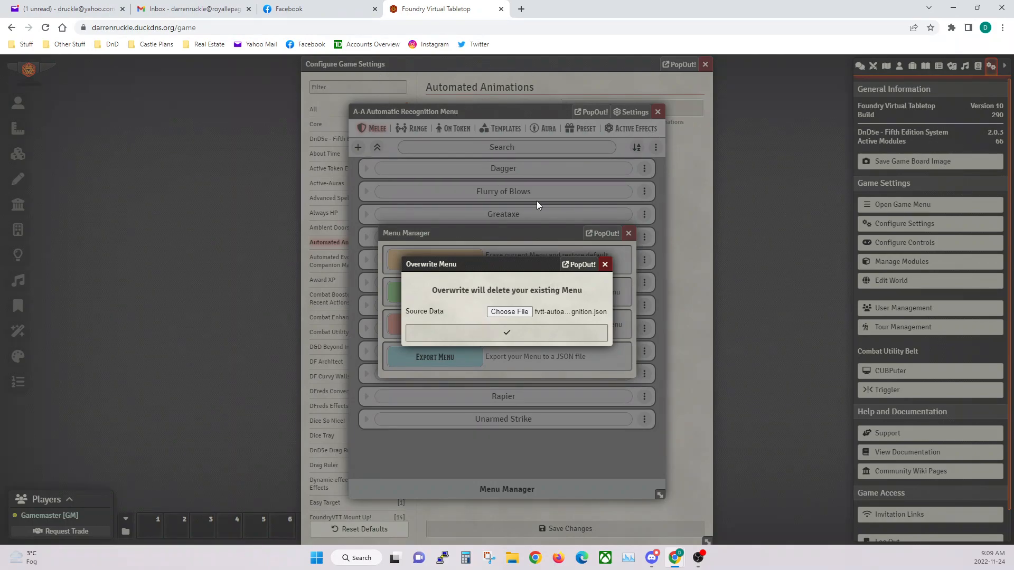
Step: Confirm the overwrite and import all menus: Melee, Range, On Token, Templates, Aura, Preset and Active Effects
{"action": "left_click", "coordinate": [510, 334]}
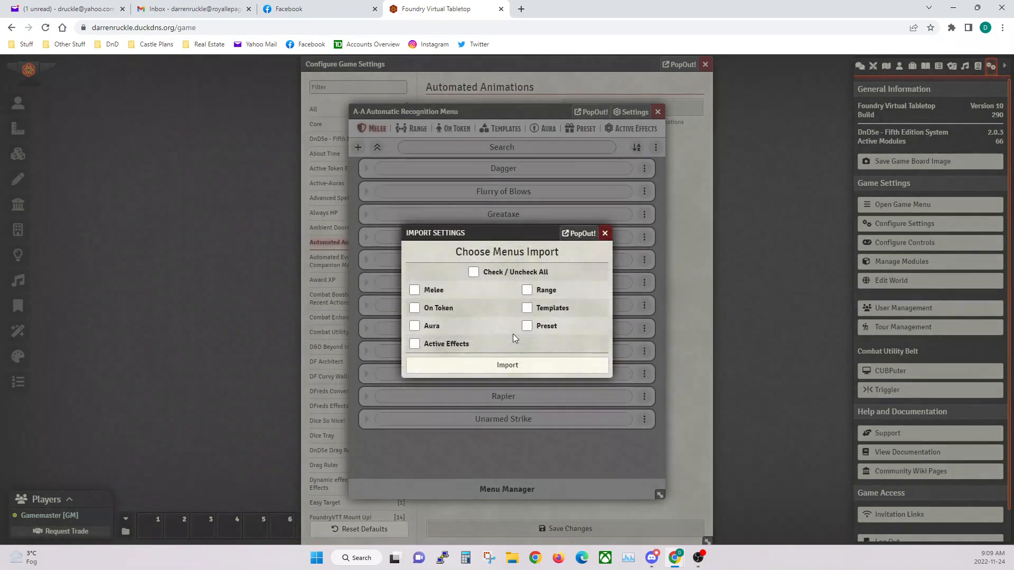
{"action": "left_click", "coordinate": [475, 272]}
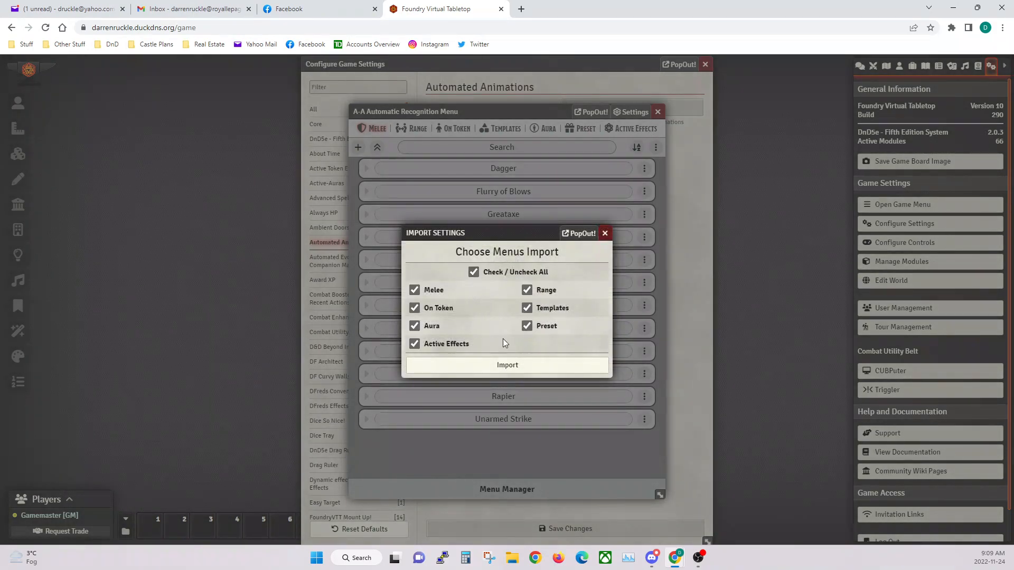
{"action": "left_click", "coordinate": [505, 366]}
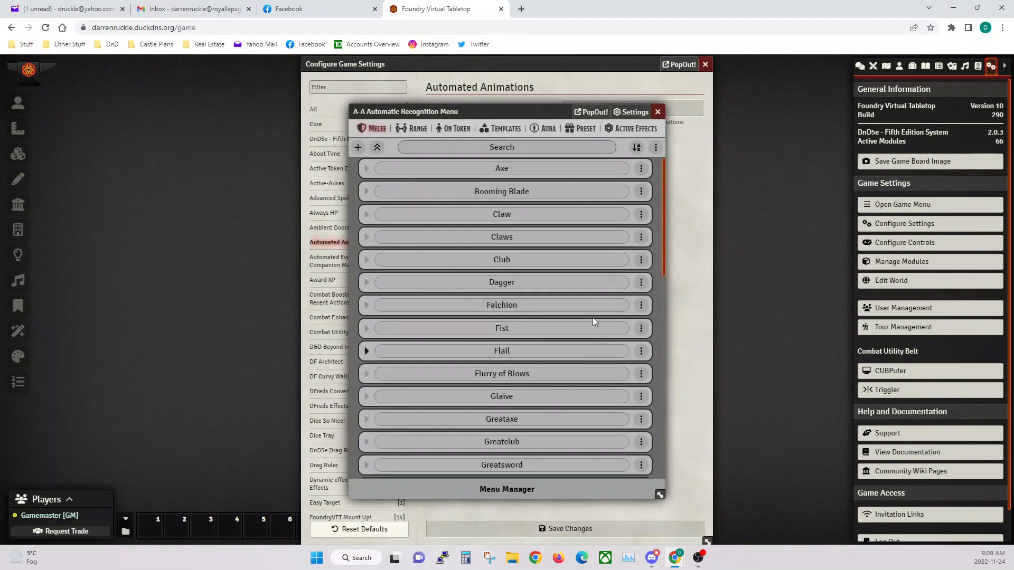
Step: Look through the imported melee entries, close the Automatic Recognition Menu and save the Automated Animations settings
{"action": "scroll", "coordinate": [516, 297], "scroll_direction": "down", "scroll_amount": 4}
{"action": "scroll", "coordinate": [517, 297], "scroll_direction": "down", "scroll_amount": 3}
{"action": "scroll", "coordinate": [515, 297], "scroll_direction": "up", "scroll_amount": 7}
{"action": "left_click_drag", "start_coordinate": [518, 109], "coordinate": [495, 100]}
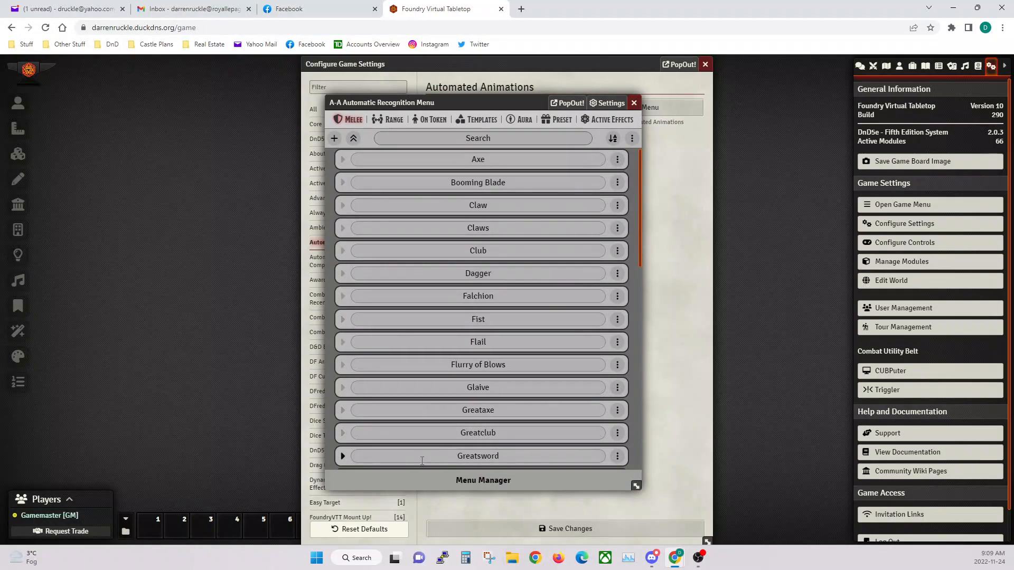
{"action": "left_click", "coordinate": [634, 103]}
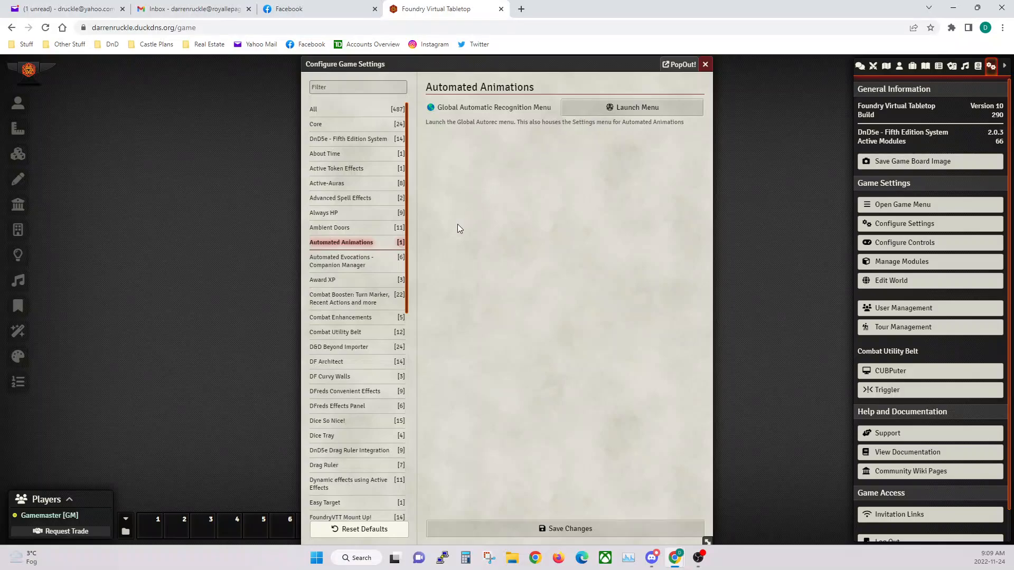
{"action": "left_click", "coordinate": [568, 529]}
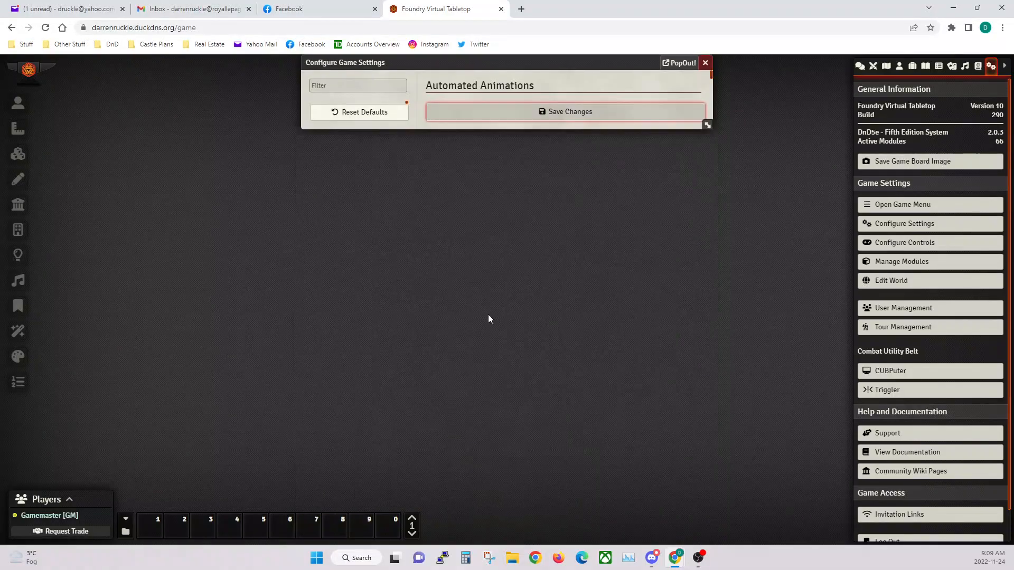
Step: Review the Automated Evocations - Companion Manager settings and save them
{"action": "left_click", "coordinate": [932, 229]}
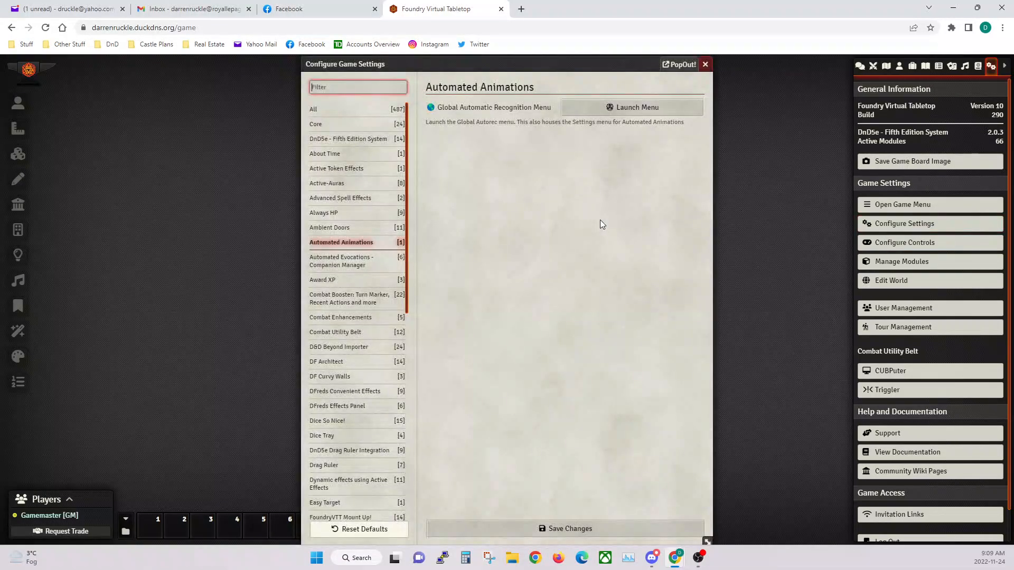
{"action": "left_click", "coordinate": [343, 269]}
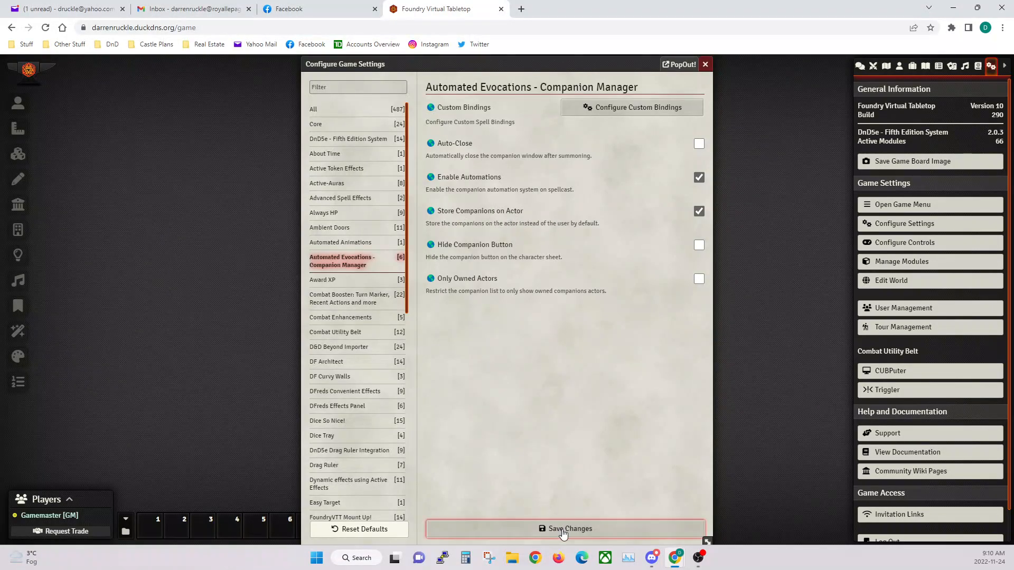
{"action": "left_click", "coordinate": [528, 528]}
Step: Check the Award XP settings, and in Combat Booster turn off the Turn Marker, Next Turn Marker and Start Turn Marker
{"action": "left_click", "coordinate": [915, 227]}
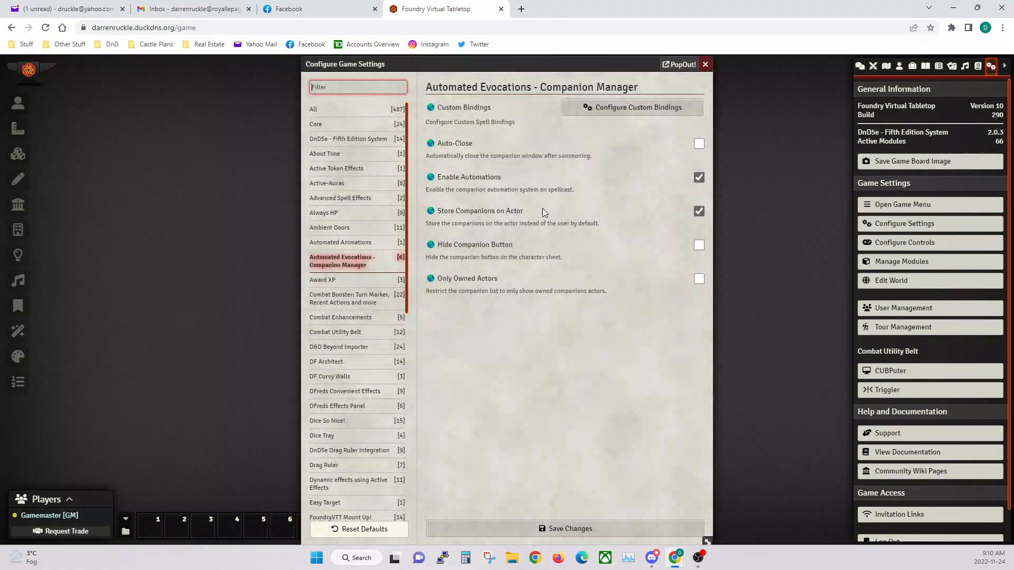
{"action": "left_click", "coordinate": [331, 282]}
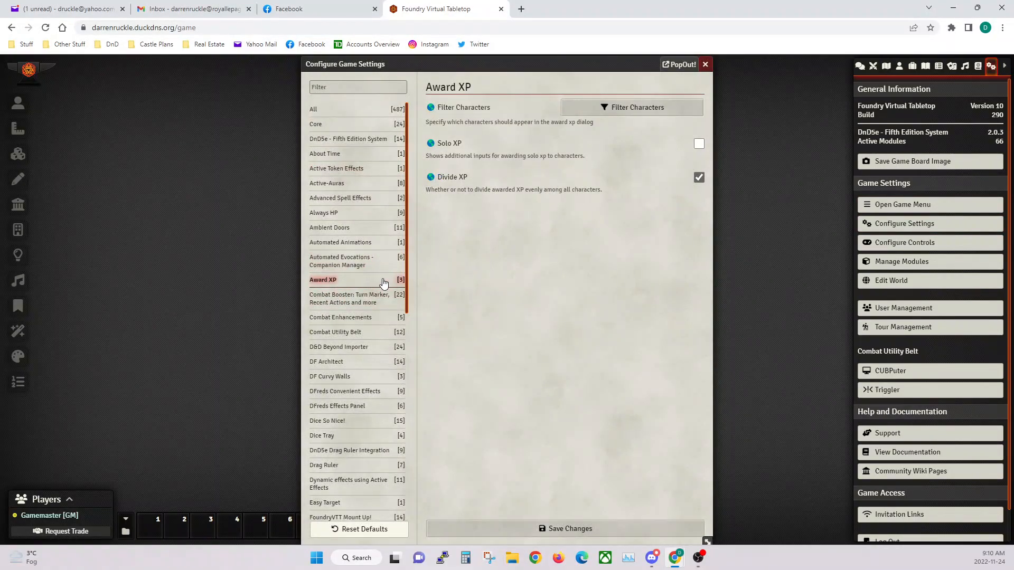
{"action": "left_click", "coordinate": [346, 299]}
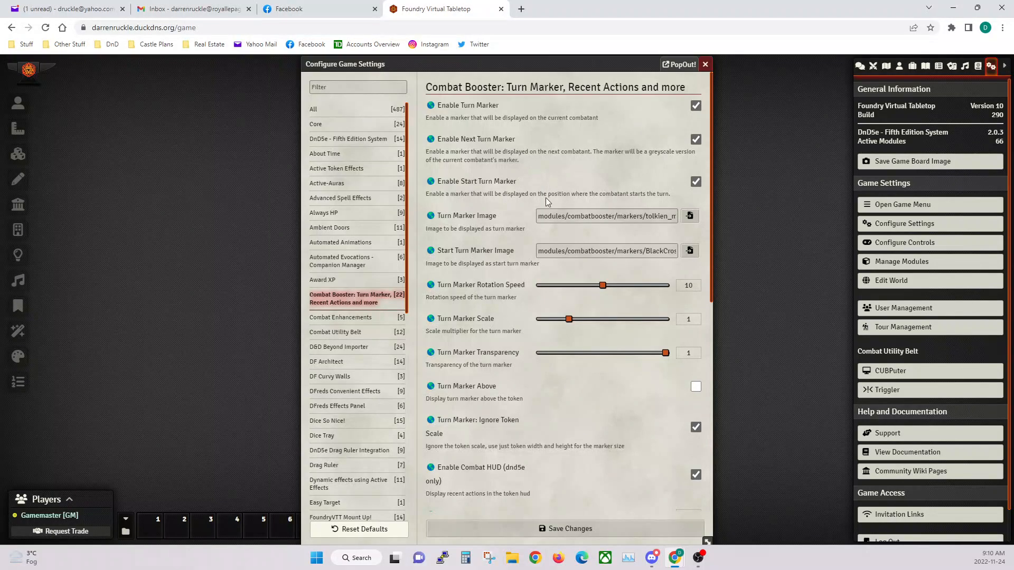
{"action": "left_click", "coordinate": [696, 106]}
{"action": "left_click", "coordinate": [696, 140]}
{"action": "left_click", "coordinate": [696, 181]}
Step: Turn off Combat Booster's Turn Marker: Ignore Token Scale, Enable Combat HUD and Mark Defeated options, and review the remaining ones
{"action": "scroll", "coordinate": [468, 335], "scroll_direction": "down", "scroll_amount": 3}
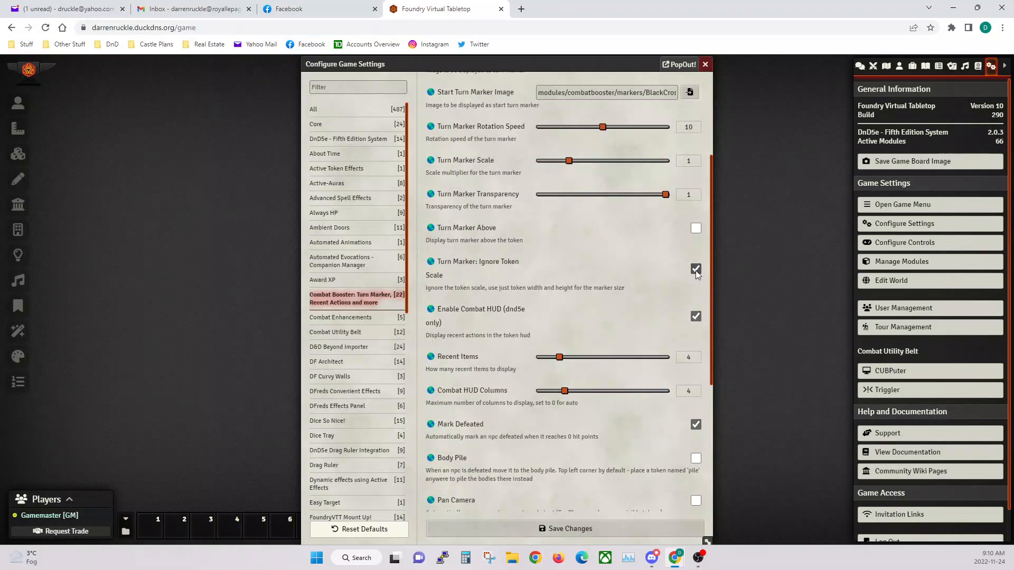
{"action": "left_click", "coordinate": [695, 318]}
{"action": "scroll", "coordinate": [524, 315], "scroll_direction": "down", "scroll_amount": 2}
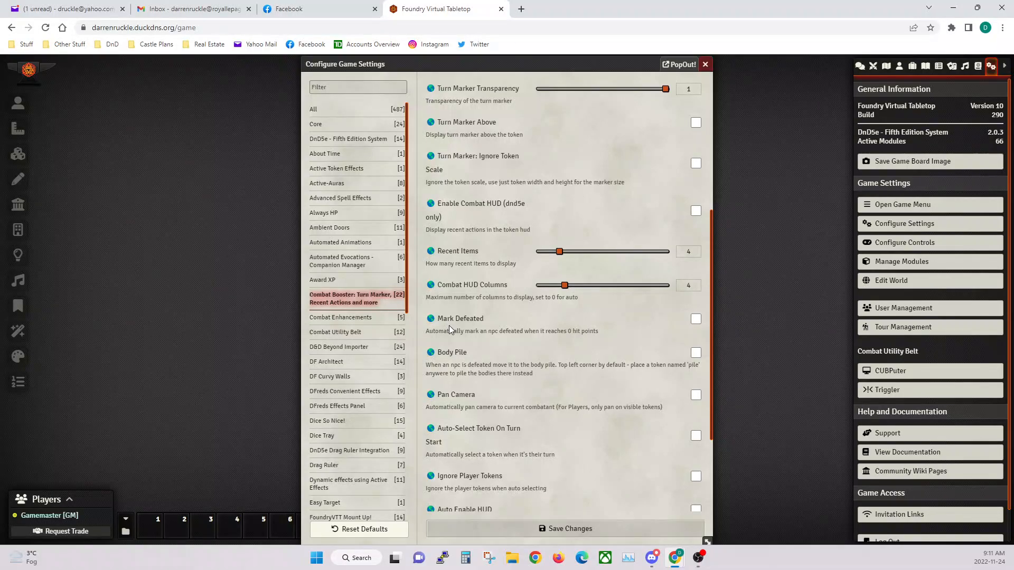
{"action": "scroll", "coordinate": [451, 317], "scroll_direction": "down", "scroll_amount": 2}
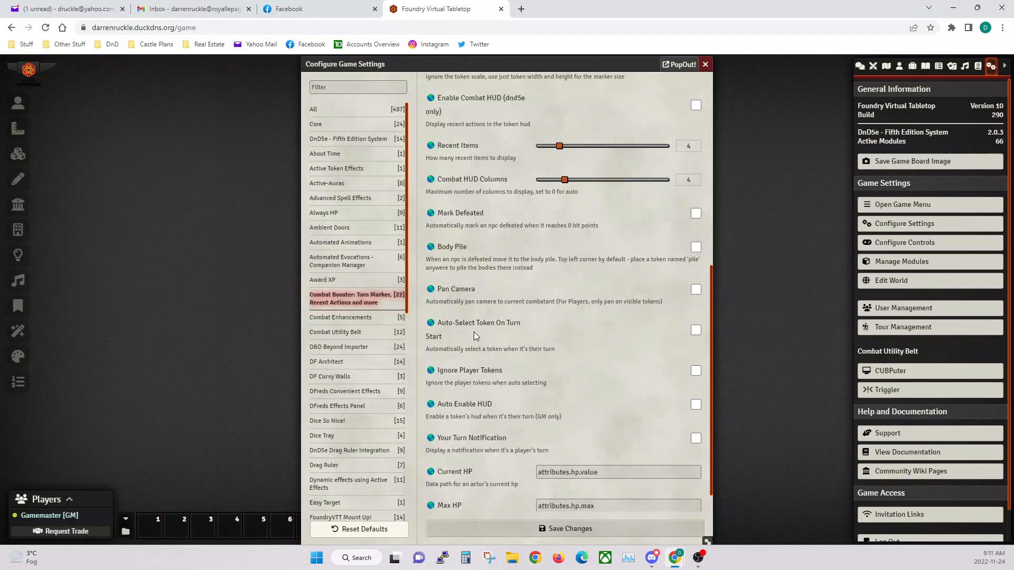
Step: Turn on Auto Enable HUD in the Combat Booster settings, check the other options and save the changes
{"action": "scroll", "coordinate": [477, 336], "scroll_direction": "down", "scroll_amount": 1}
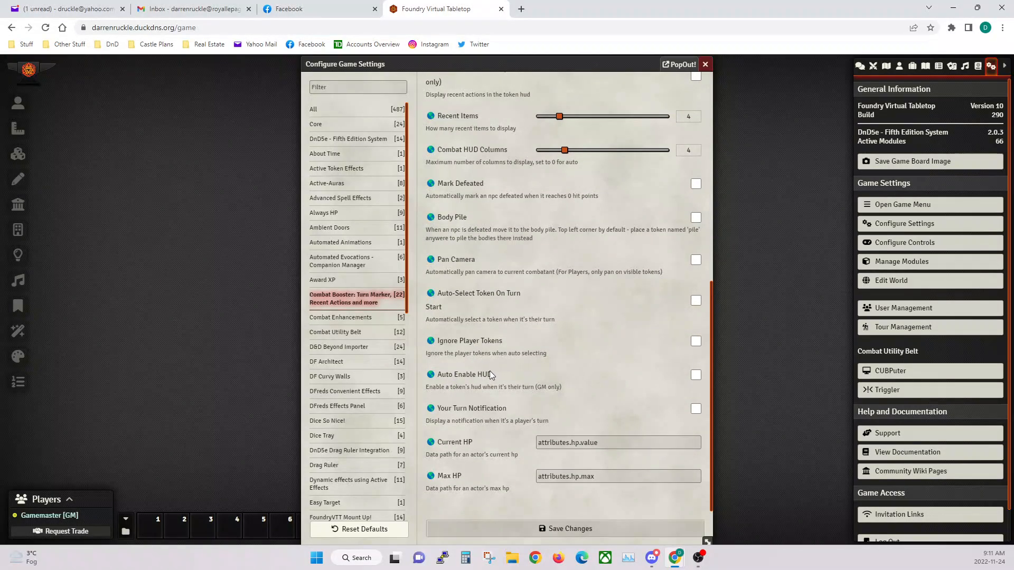
{"action": "left_click", "coordinate": [694, 375]}
{"action": "scroll", "coordinate": [470, 382], "scroll_direction": "up", "scroll_amount": 5}
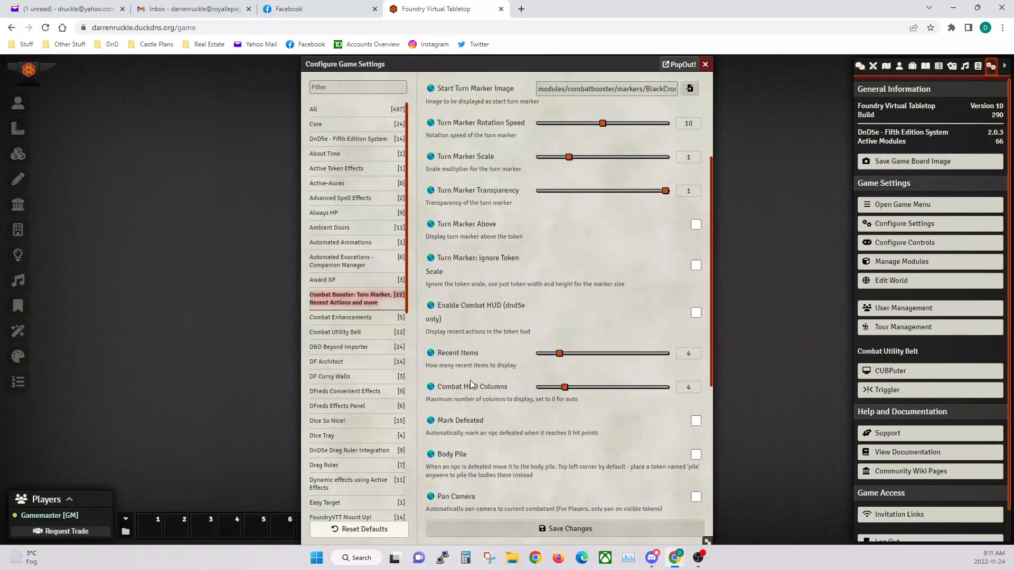
{"action": "scroll", "coordinate": [471, 378], "scroll_direction": "down", "scroll_amount": 5}
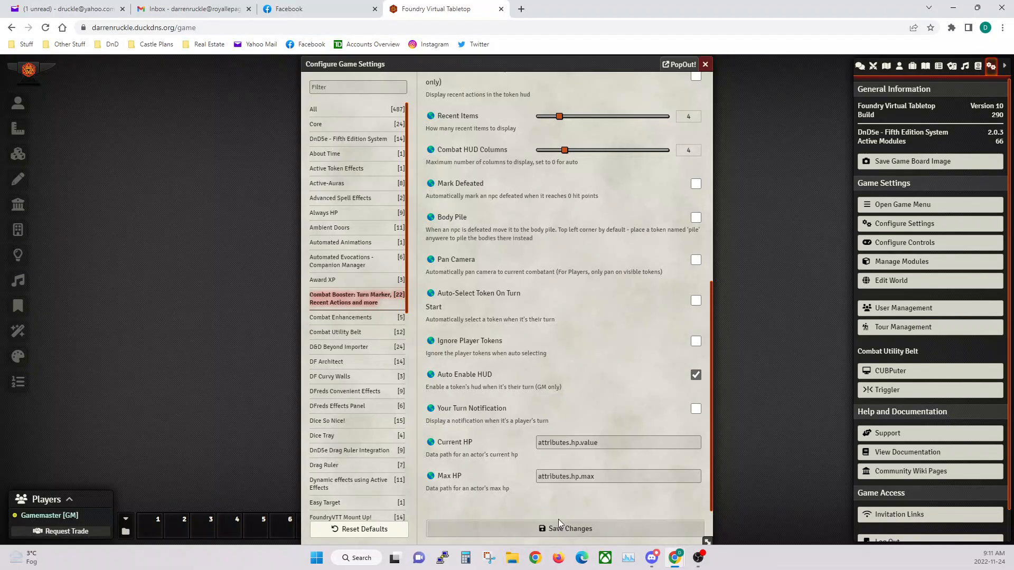
{"action": "left_click", "coordinate": [574, 525]}
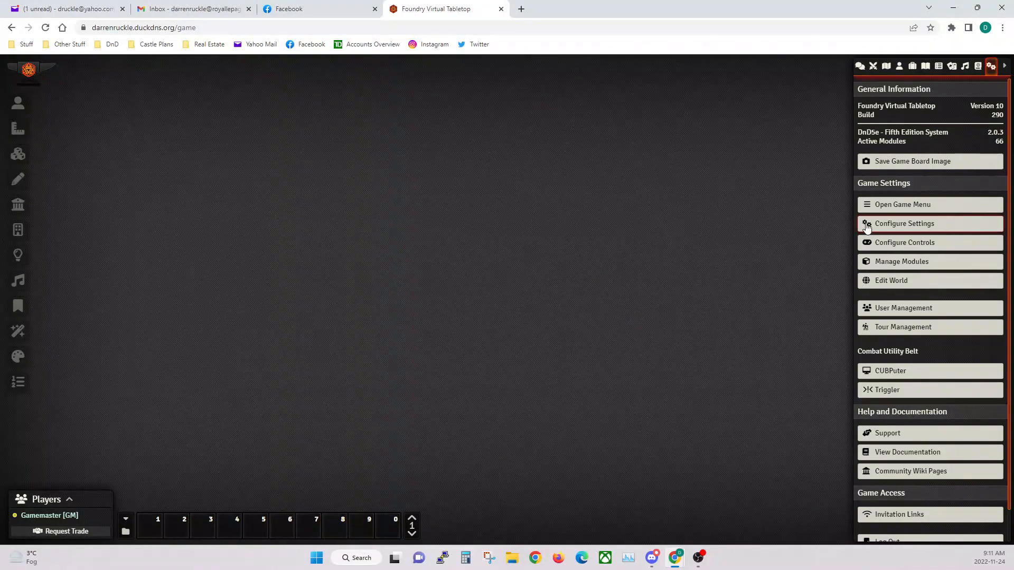
Step: Reopen the game settings, review Combat Enhancements and turn on Enable Award XP in Combat Utility Belt
{"action": "left_click", "coordinate": [904, 224]}
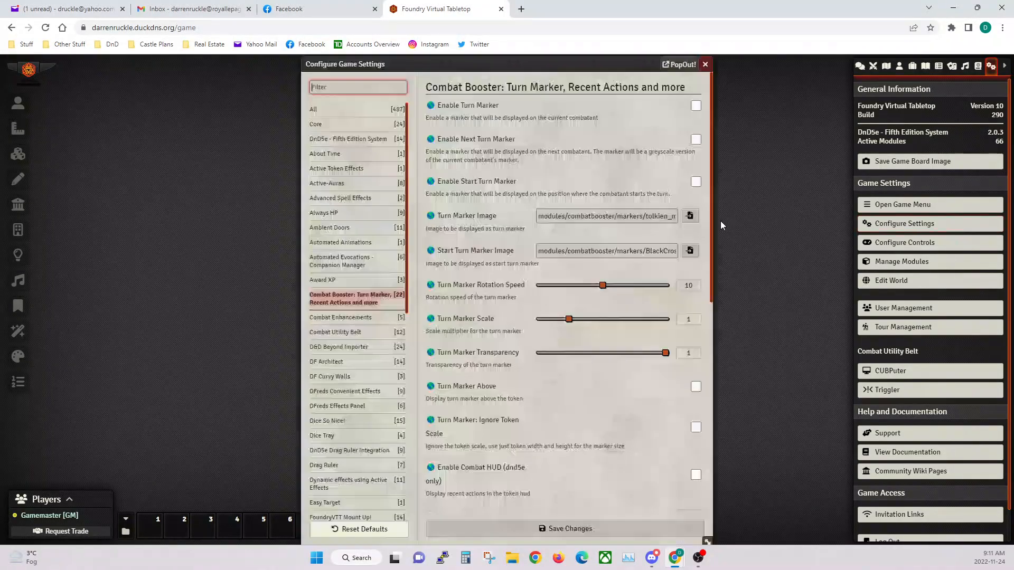
{"action": "left_click", "coordinate": [356, 318]}
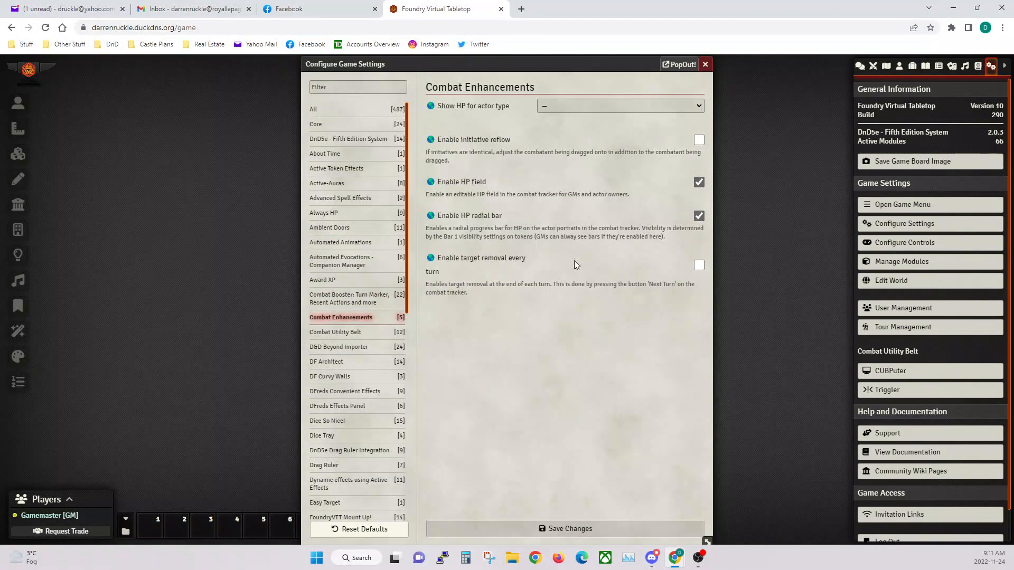
{"action": "left_click", "coordinate": [338, 332]}
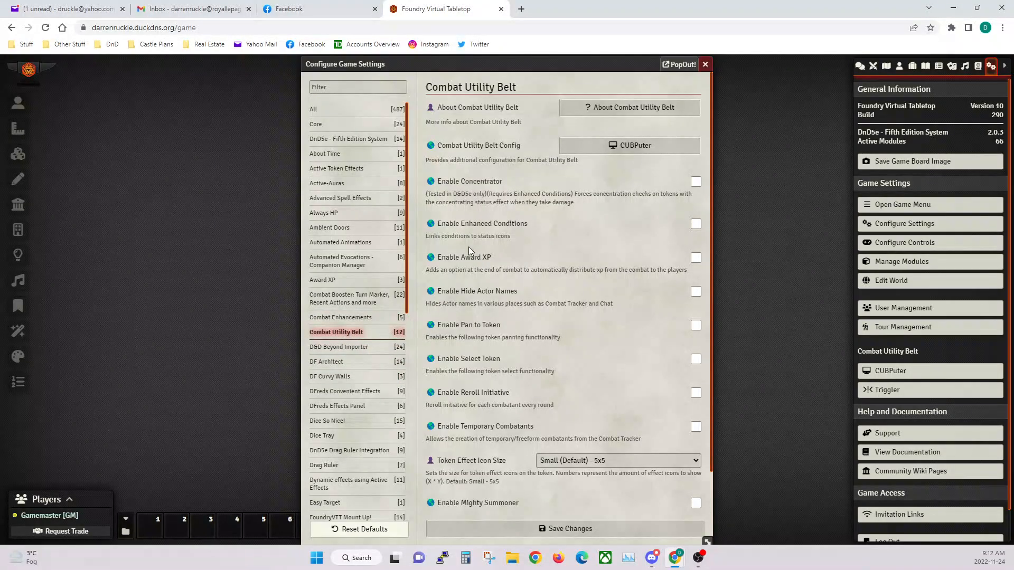
{"action": "scroll", "coordinate": [575, 294], "scroll_direction": "down", "scroll_amount": 1}
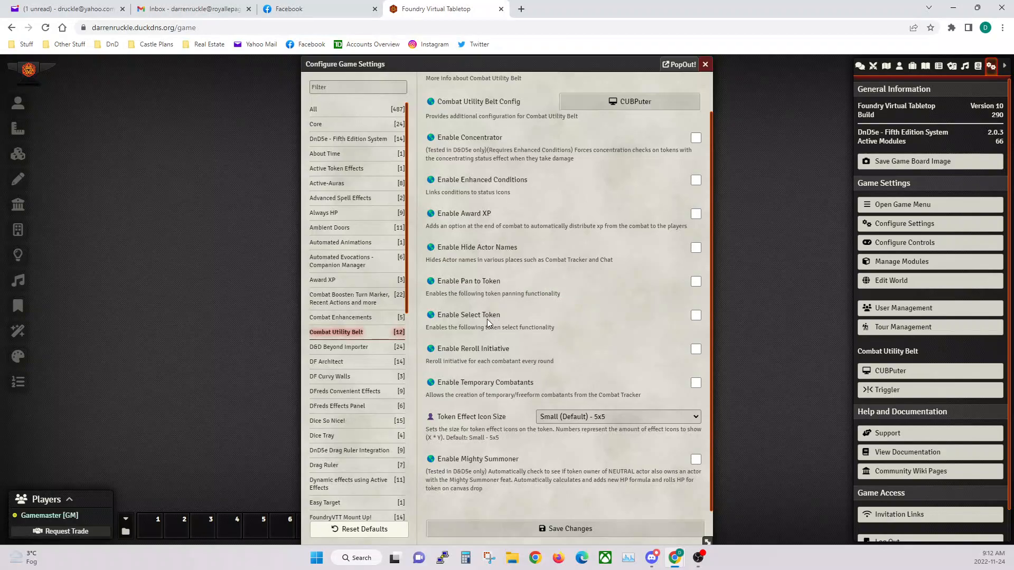
{"action": "scroll", "coordinate": [487, 319], "scroll_direction": "up", "scroll_amount": 1}
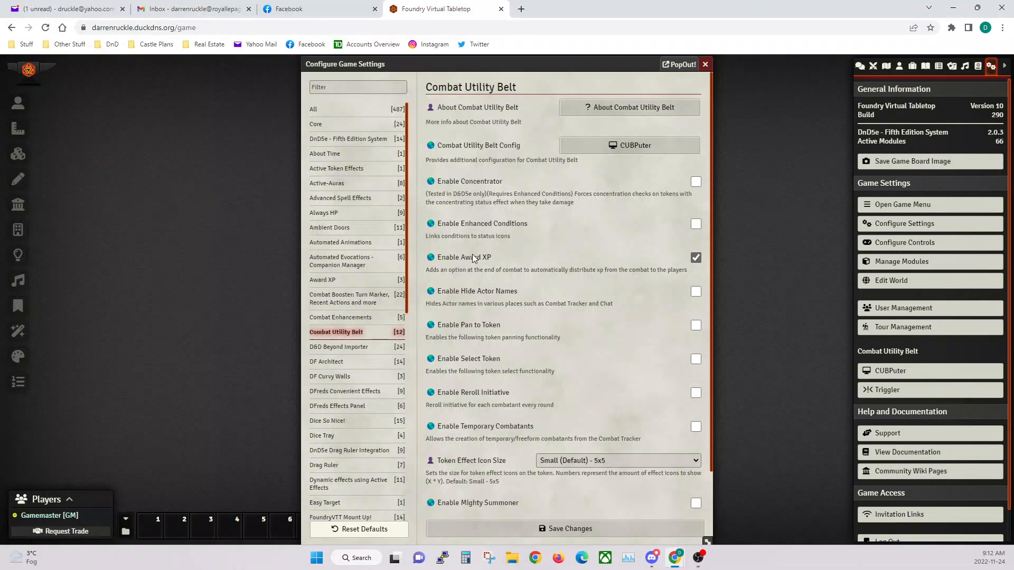
Step: In the D&D Beyond Importer core setup, link the Patreon account by authorizing DDB Importer, and save the configuration
{"action": "left_click", "coordinate": [349, 346]}
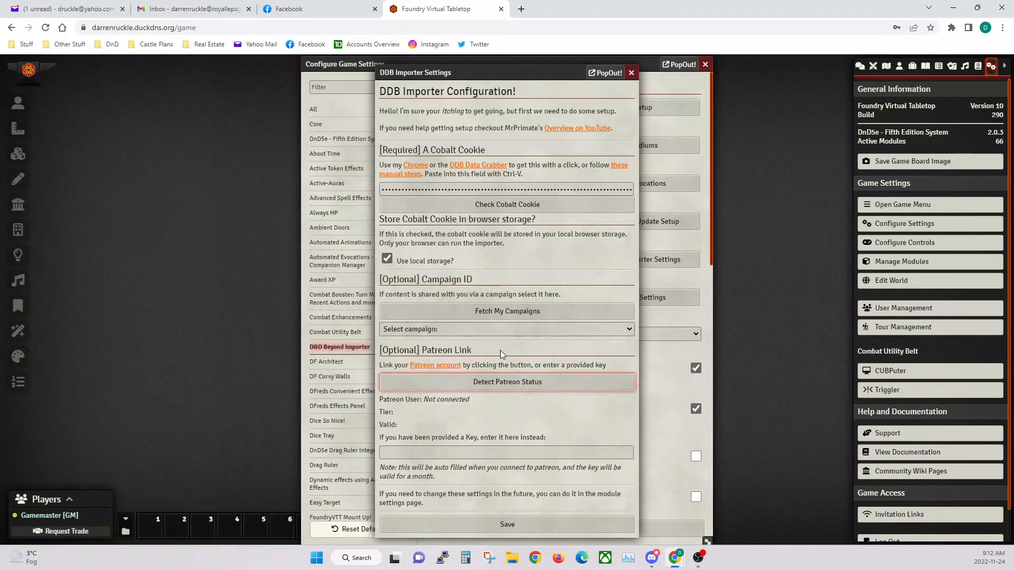
{"action": "left_click", "coordinate": [496, 387]}
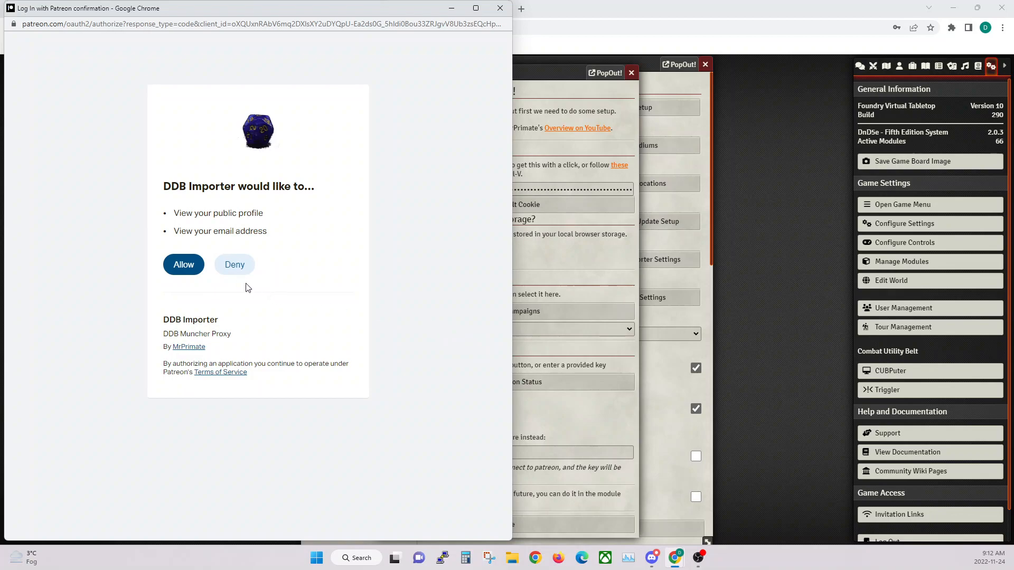
{"action": "left_click", "coordinate": [170, 268]}
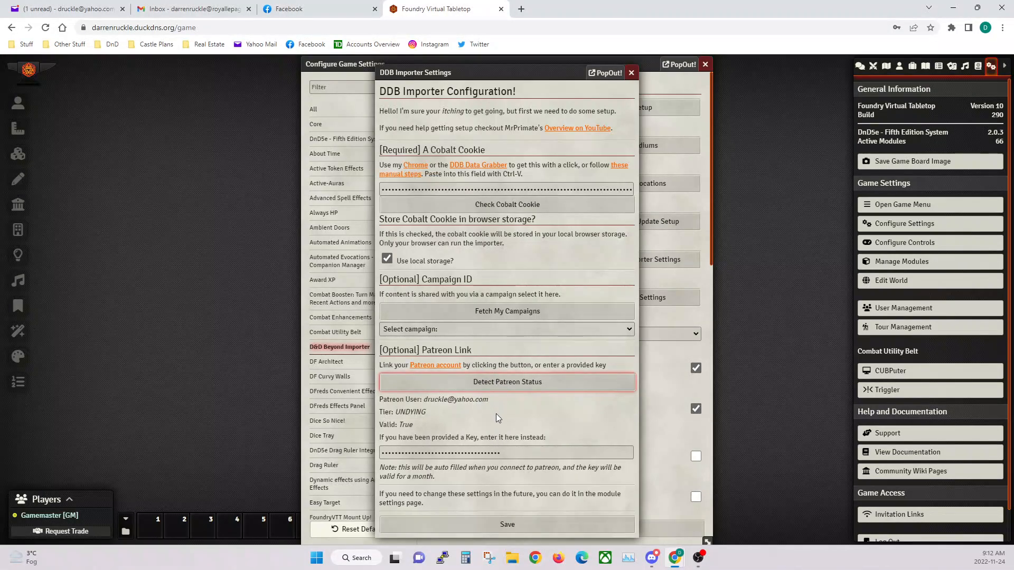
{"action": "left_click", "coordinate": [506, 525]}
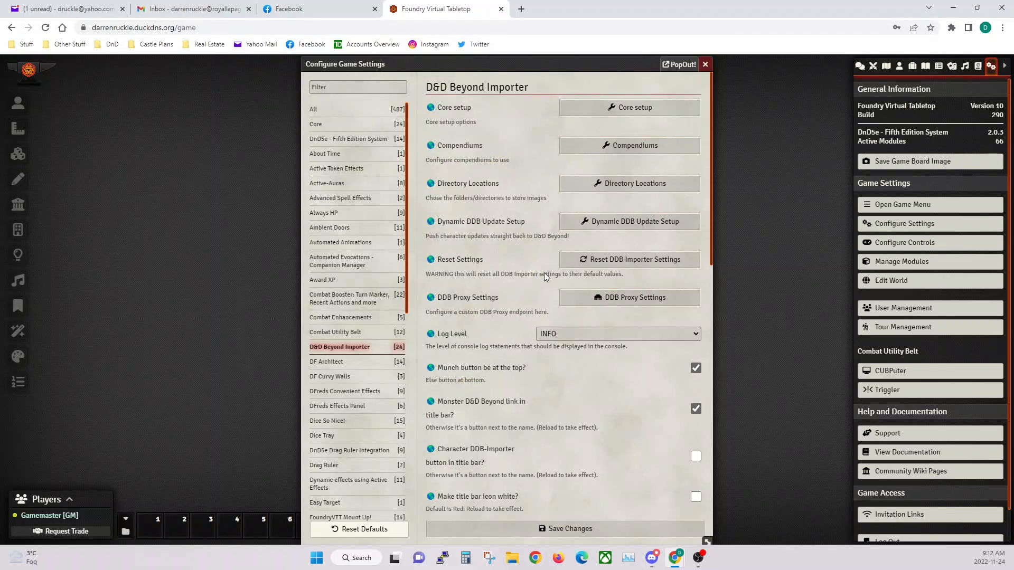
Step: Review the remaining D&D Beyond Importer options and the DF Architect and DF Curvy Walls settings
{"action": "scroll", "coordinate": [483, 329], "scroll_direction": "down", "scroll_amount": 2}
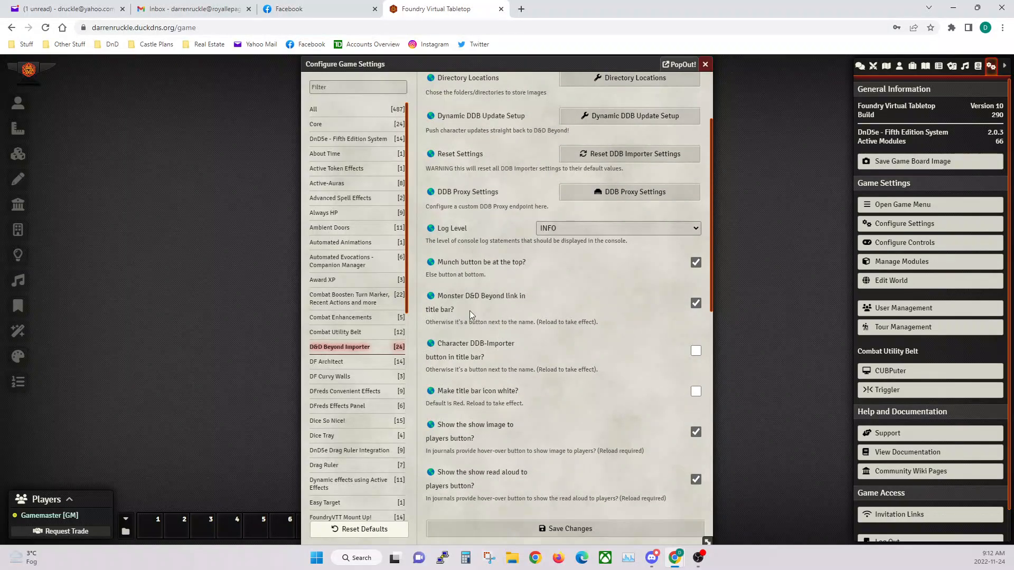
{"action": "left_click", "coordinate": [334, 368]}
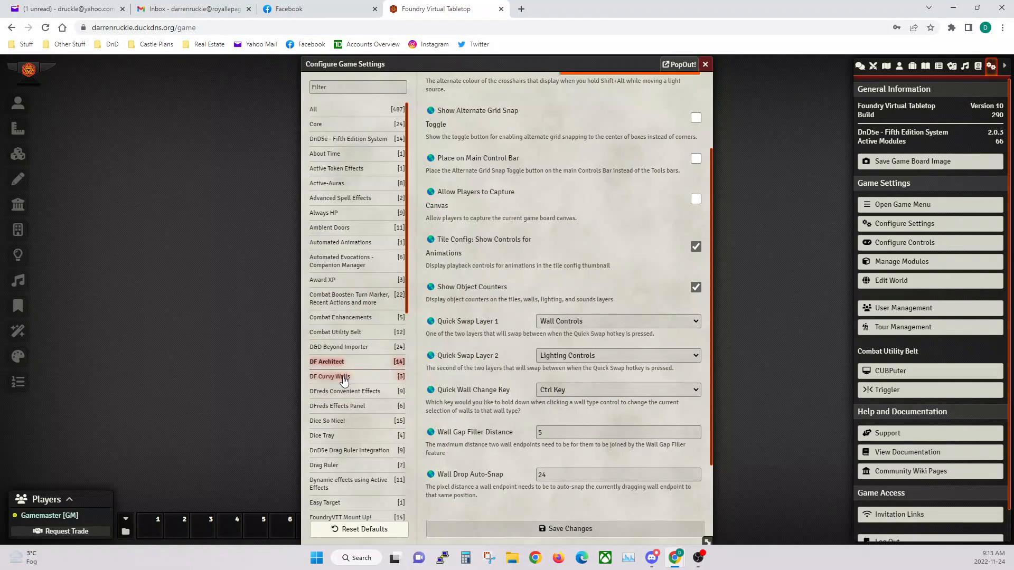
{"action": "left_click", "coordinate": [344, 377]}
Step: Set Modify Status Effects to Replace in DFreds Convenient Effects, save the settings and decline the browser's password update
{"action": "left_click", "coordinate": [346, 394]}
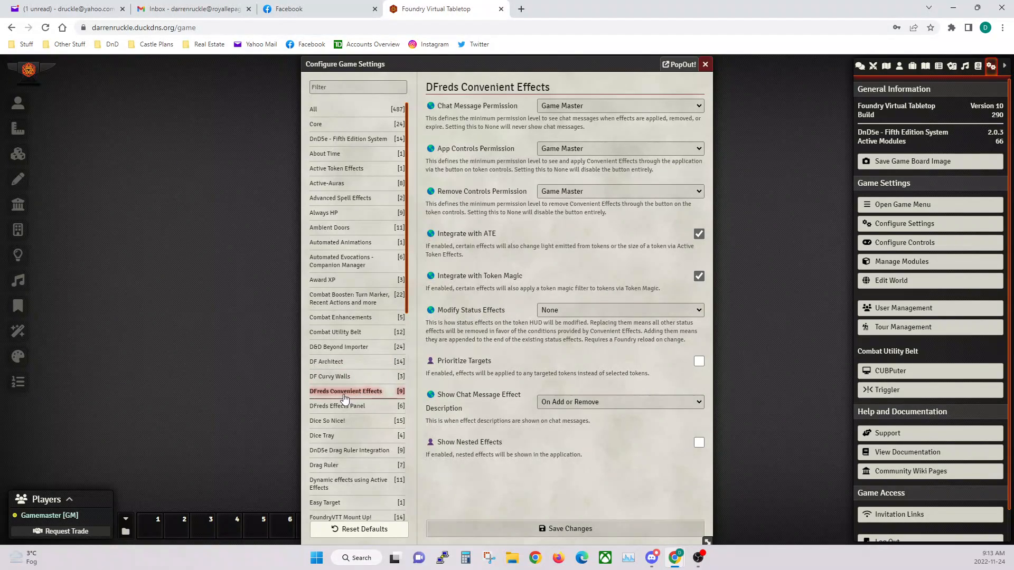
{"action": "left_click", "coordinate": [558, 312]}
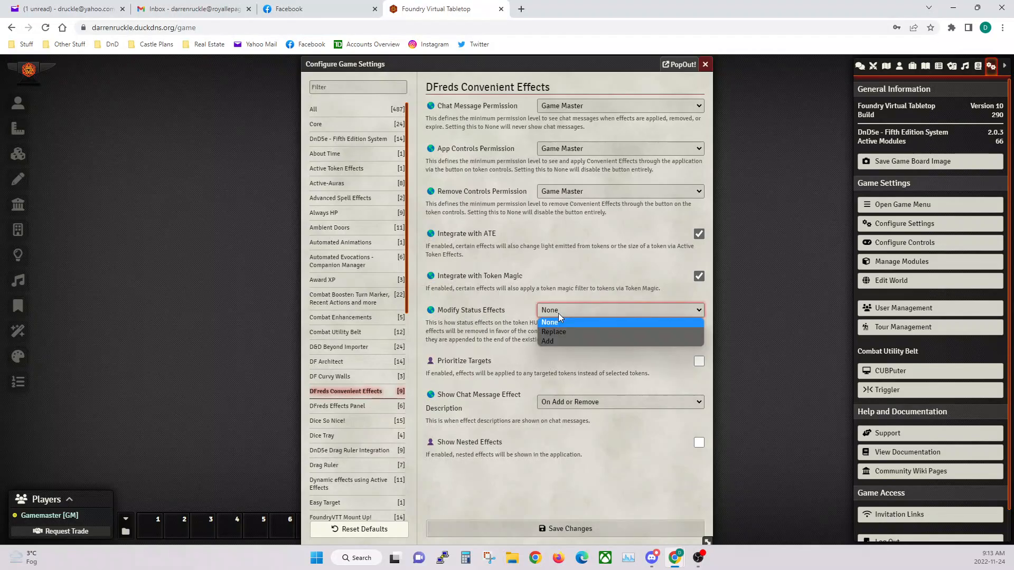
{"action": "left_click", "coordinate": [556, 336]}
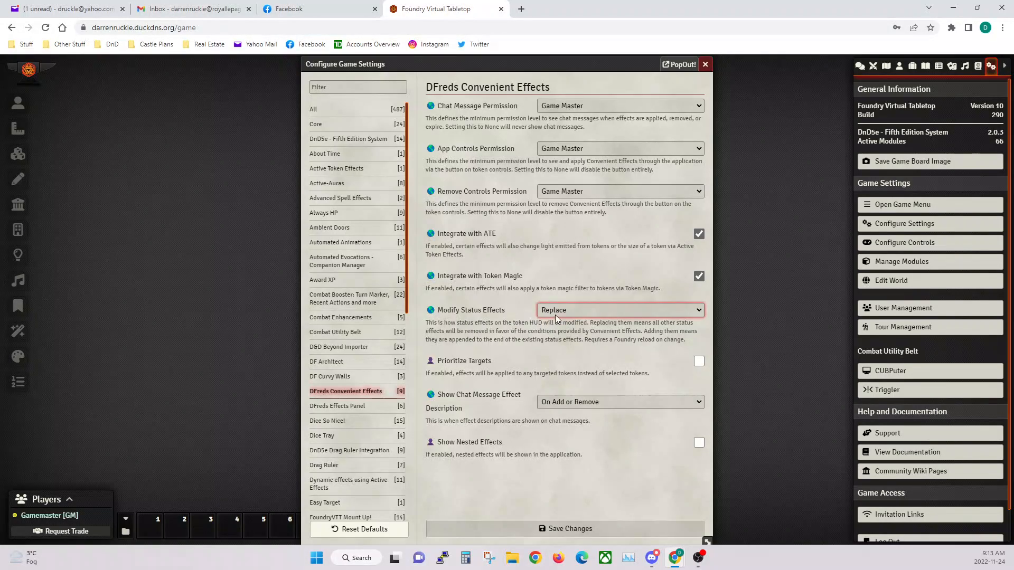
{"action": "left_click", "coordinate": [555, 314]}
{"action": "left_click", "coordinate": [555, 333]}
{"action": "left_click", "coordinate": [566, 530]}
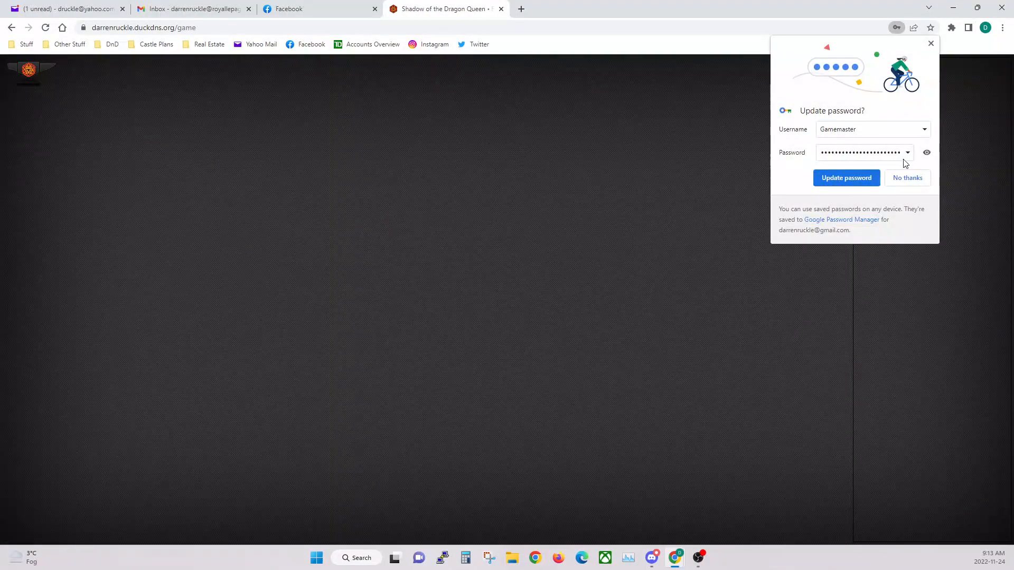
{"action": "left_click", "coordinate": [897, 177]}
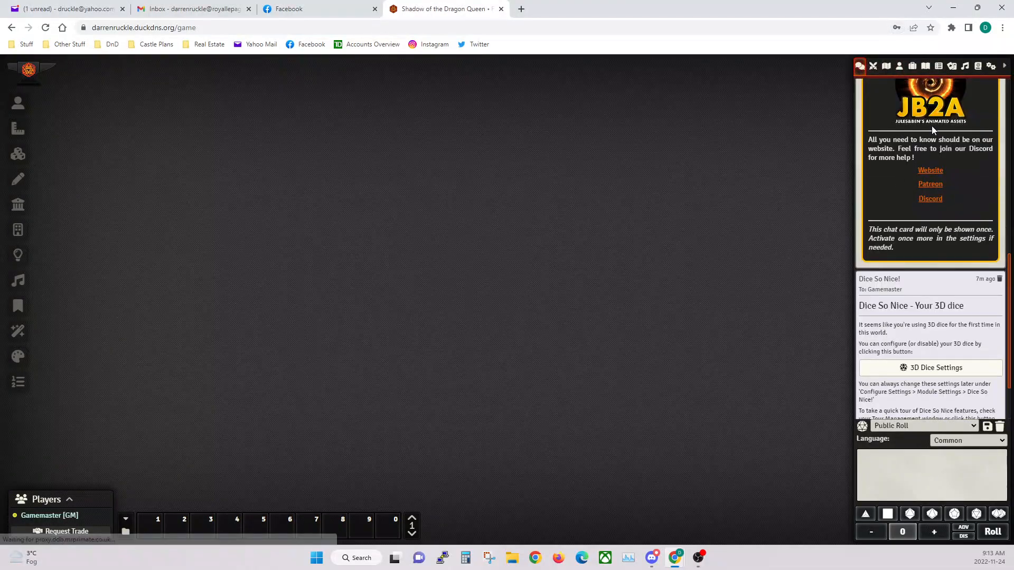
Step: Reopen the game settings and review DFreds Effects Panel, Dice So Nice!, Dice Tray, DnD5e Drag Ruler Integration and Drag Ruler
{"action": "left_click", "coordinate": [990, 66]}
{"action": "left_click", "coordinate": [907, 224]}
{"action": "scroll", "coordinate": [340, 338], "scroll_direction": "down", "scroll_amount": 2}
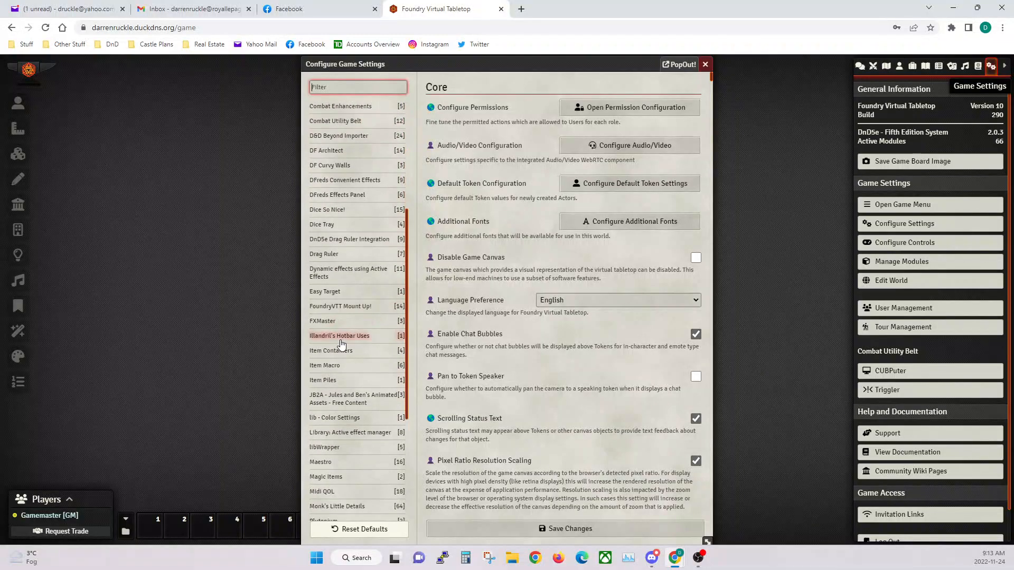
{"action": "left_click", "coordinate": [347, 196]}
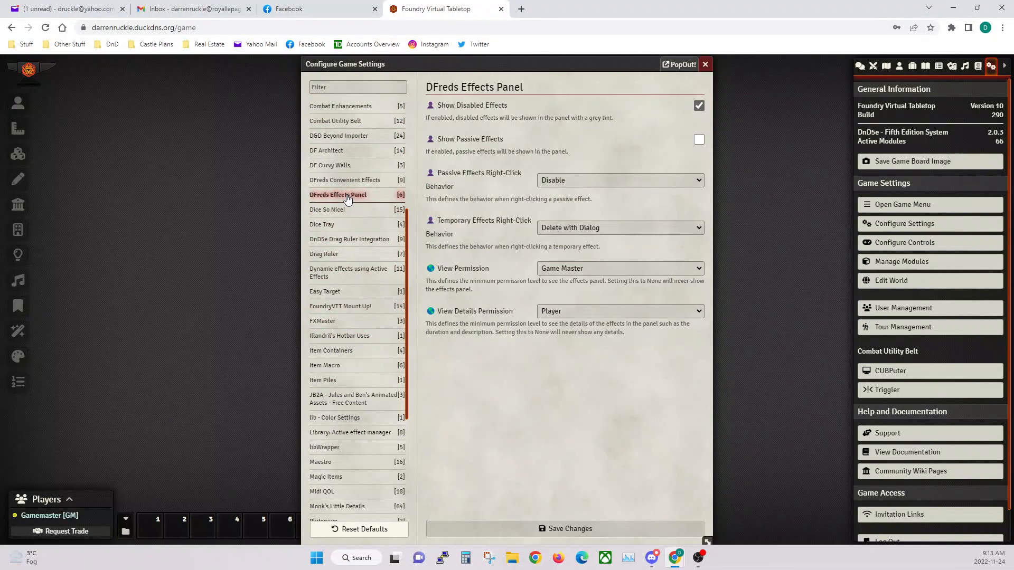
{"action": "left_click", "coordinate": [334, 210]}
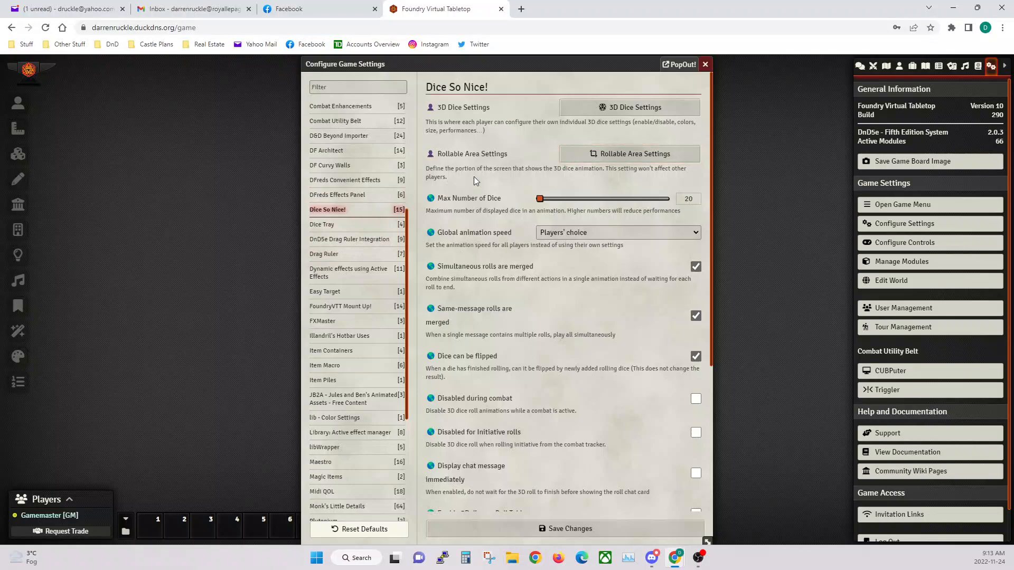
{"action": "left_click", "coordinate": [341, 227]}
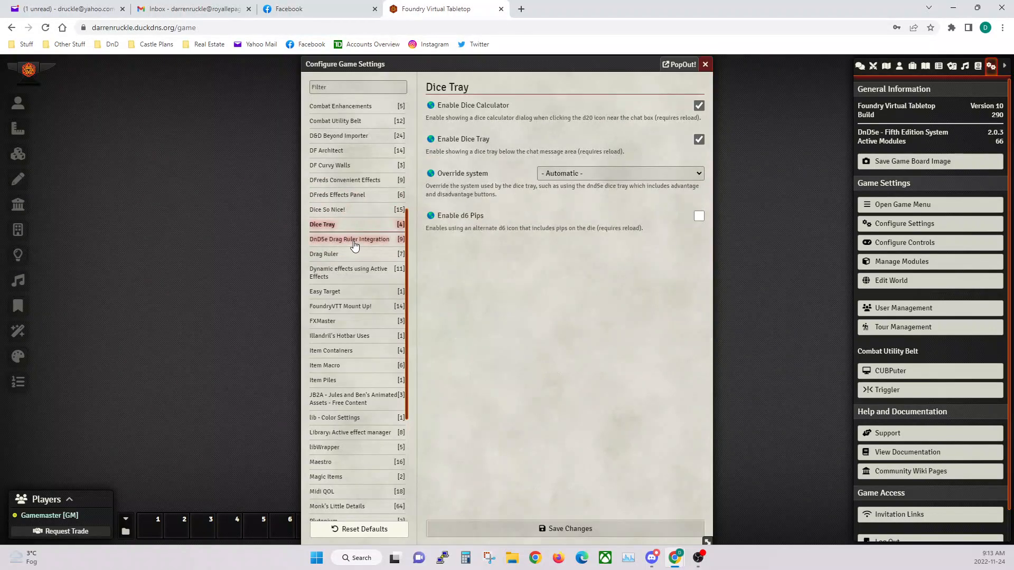
{"action": "left_click", "coordinate": [351, 240]}
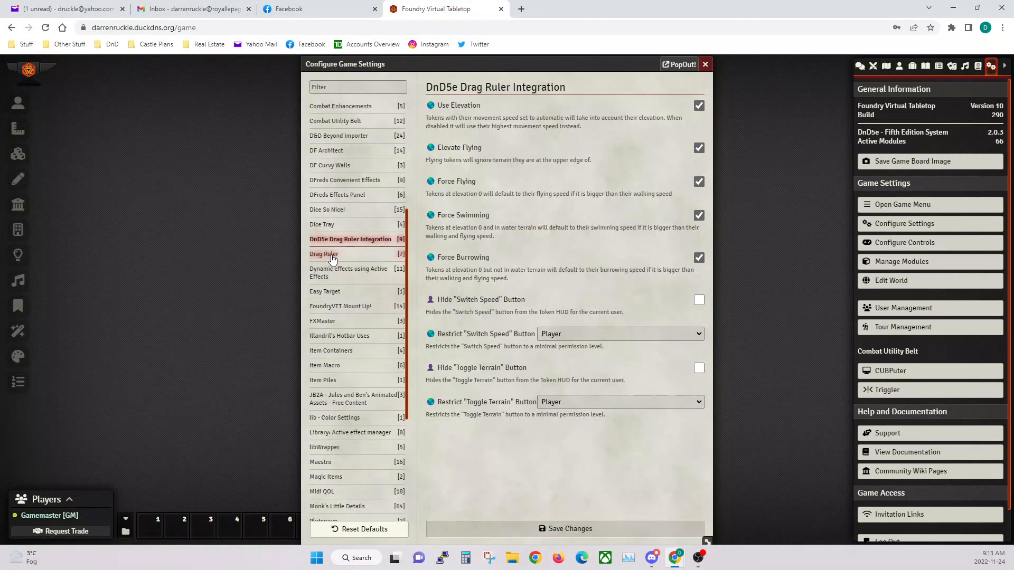
{"action": "left_click", "coordinate": [331, 256]}
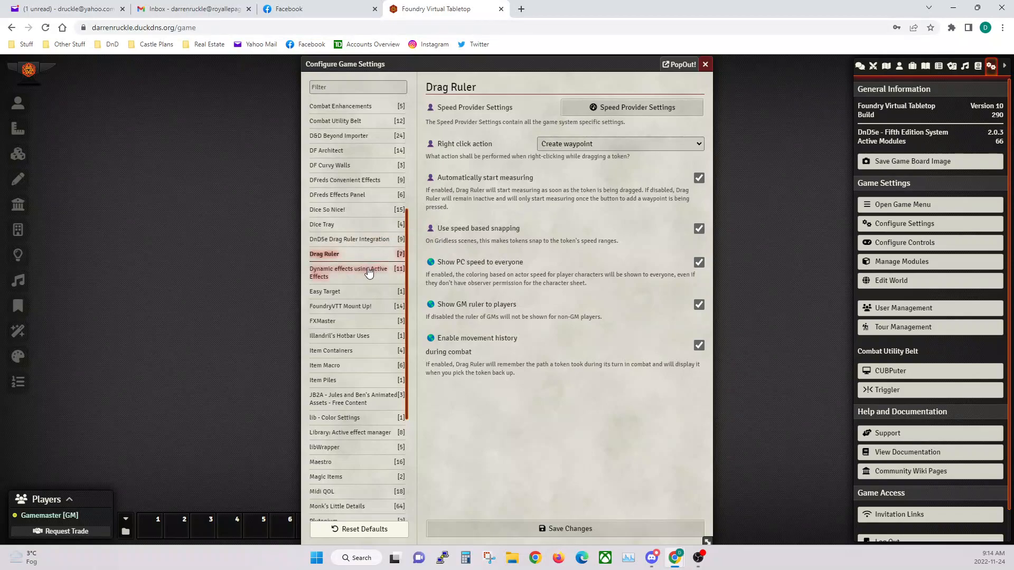
Step: Review the settings of Dynamic effects using Active Effects, Easy Target, FoundryVTT Mount Up! and FXMaster
{"action": "scroll", "coordinate": [328, 235], "scroll_direction": "down", "scroll_amount": 1}
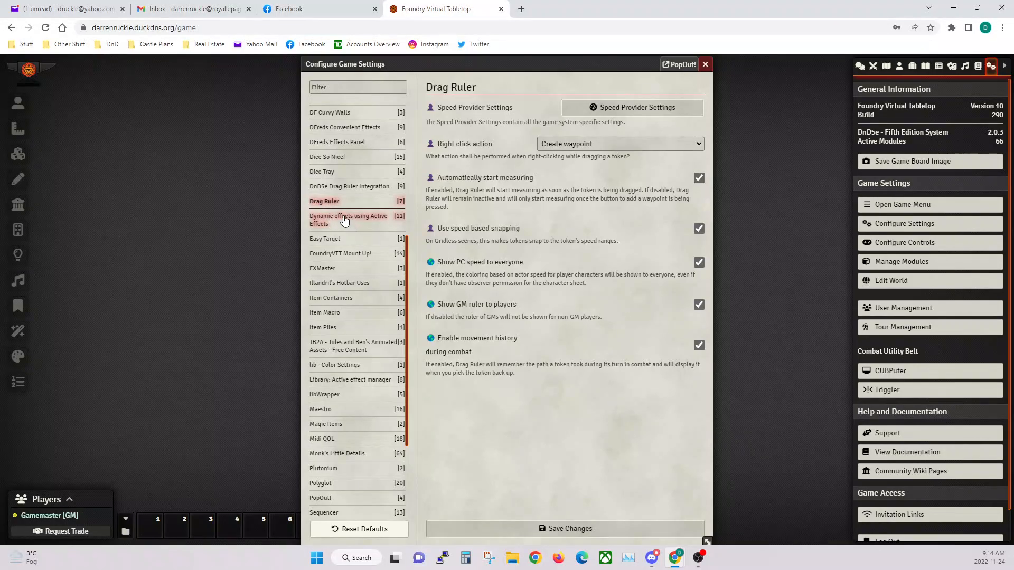
{"action": "left_click", "coordinate": [340, 221]}
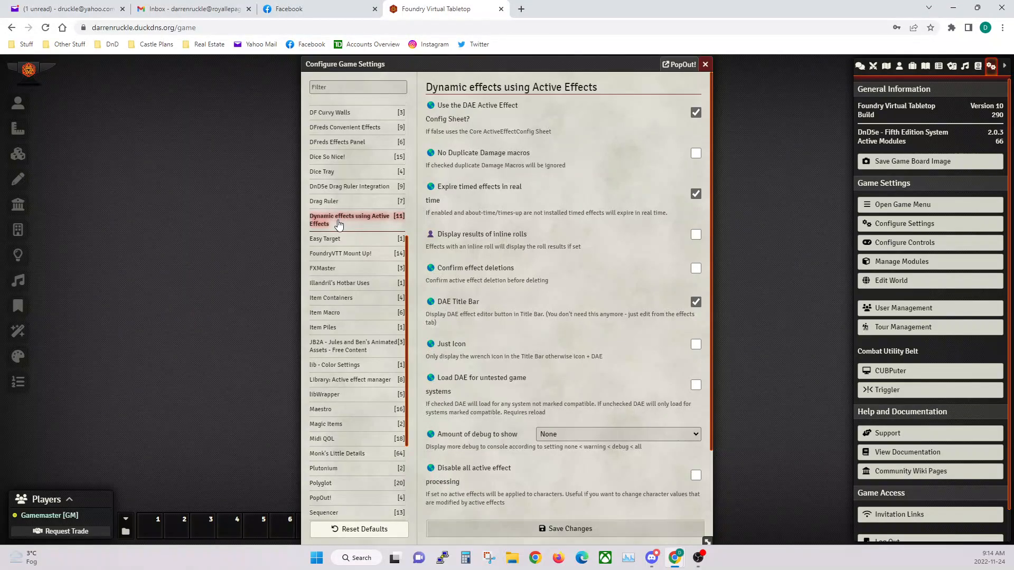
{"action": "left_click", "coordinate": [337, 242]}
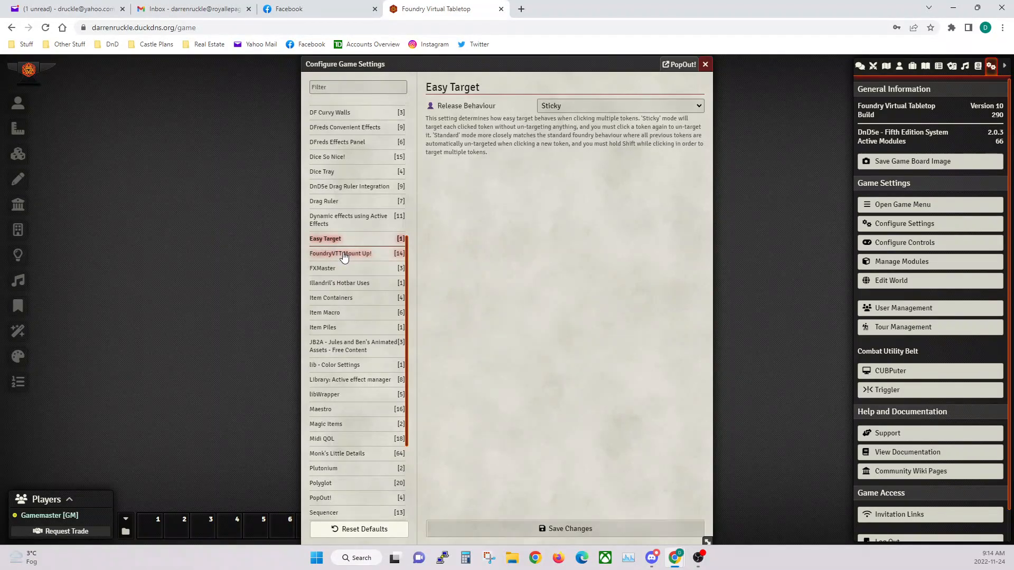
{"action": "left_click", "coordinate": [344, 256]}
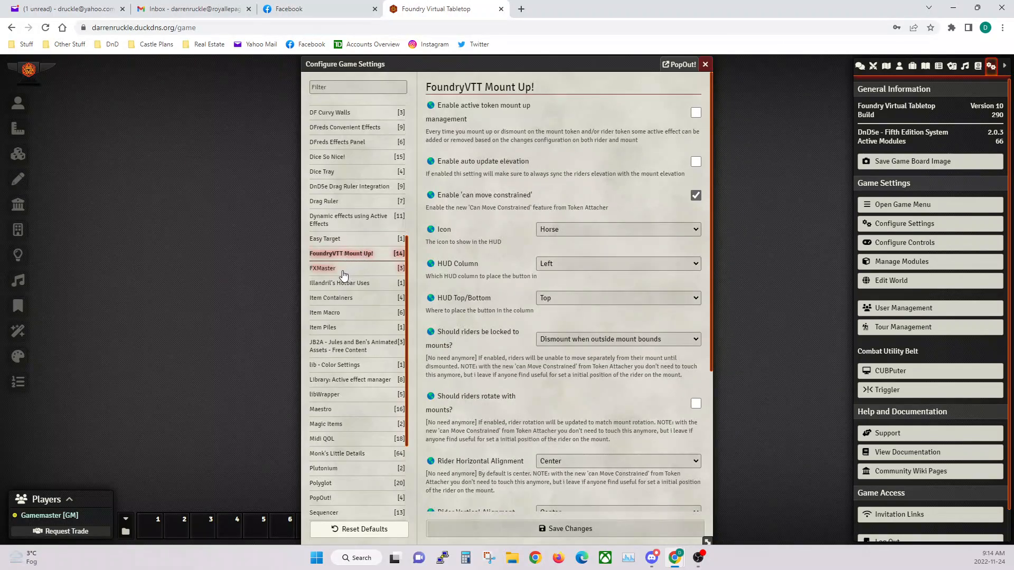
{"action": "left_click", "coordinate": [325, 274]}
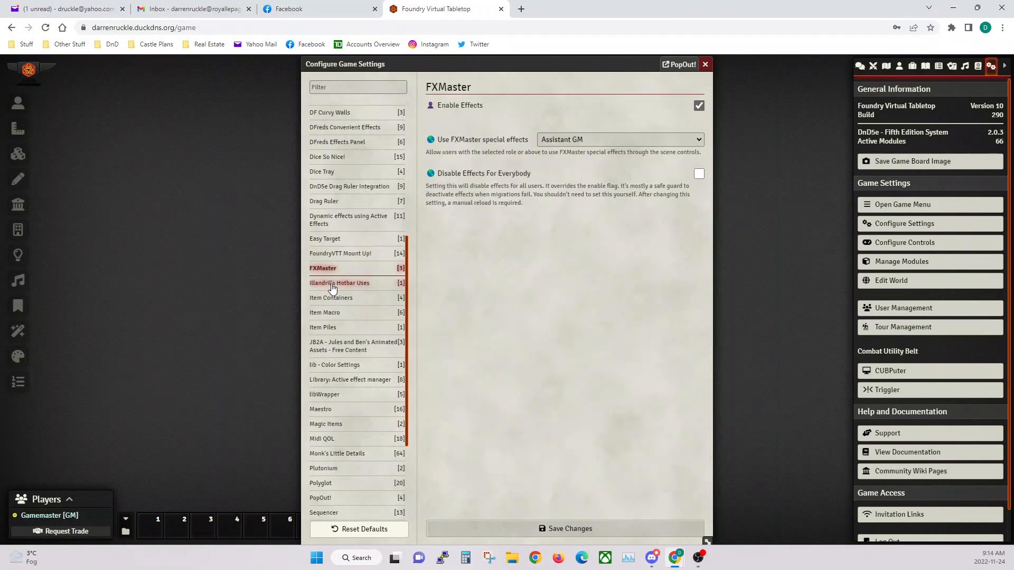
Step: Review the Illandril's Hotbar Uses, Item Containers and Item Macro settings, and open the Item Piles settings
{"action": "left_click", "coordinate": [338, 284]}
{"action": "left_click", "coordinate": [332, 300]}
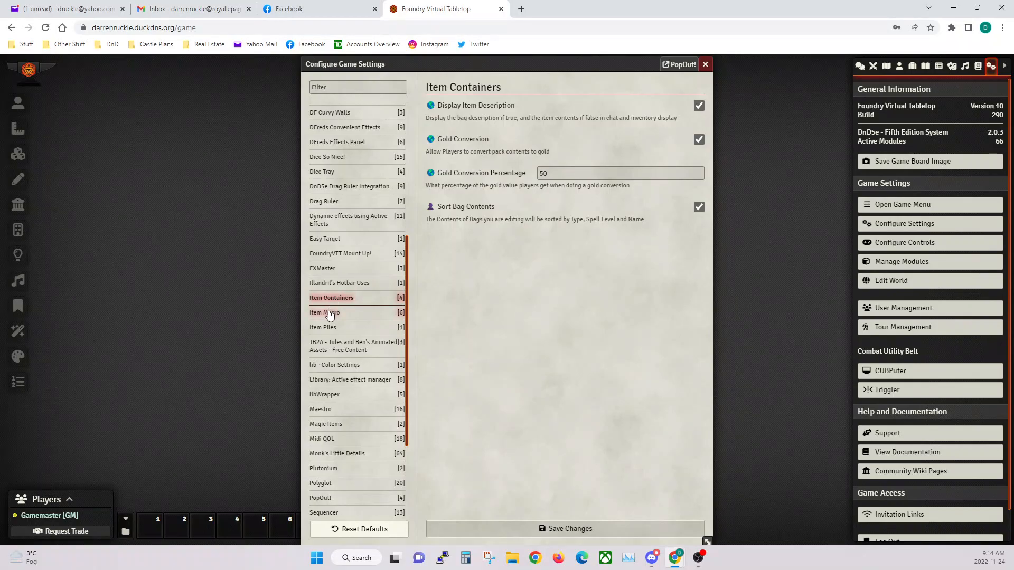
{"action": "left_click", "coordinate": [330, 315]}
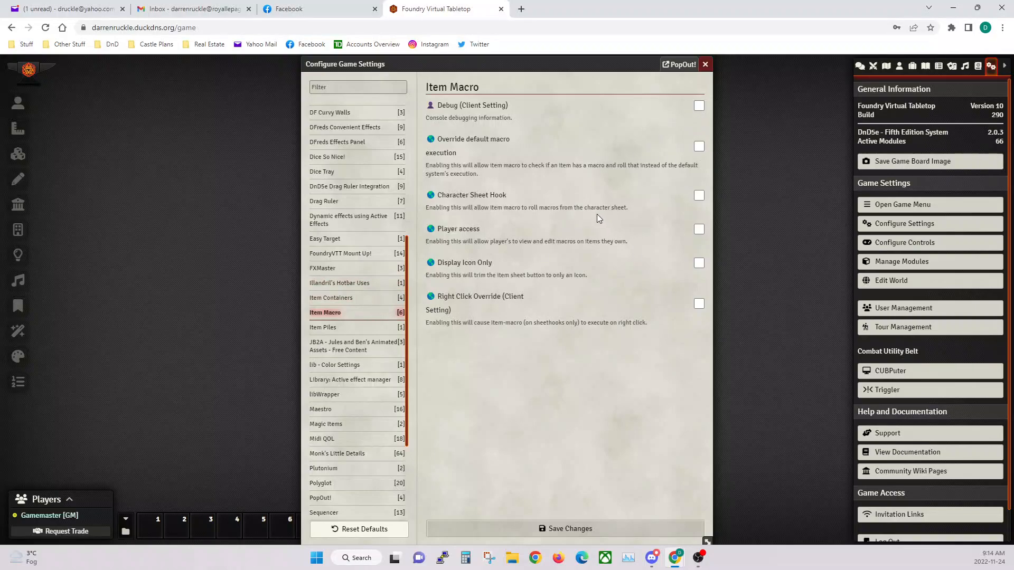
{"action": "scroll", "coordinate": [352, 317], "scroll_direction": "down", "scroll_amount": 1}
{"action": "scroll", "coordinate": [352, 316], "scroll_direction": "down", "scroll_amount": 1}
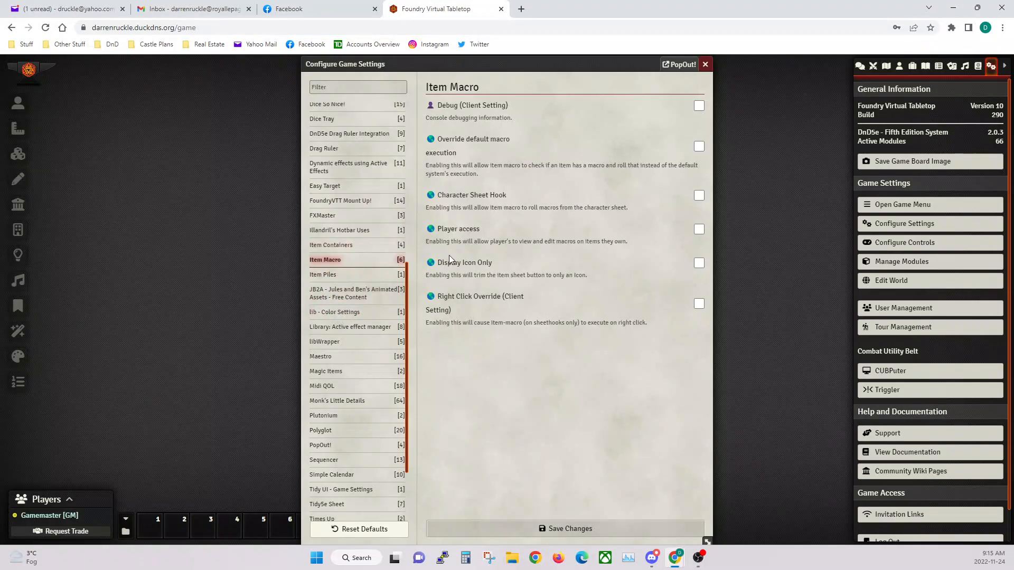
{"action": "left_click", "coordinate": [330, 276]}
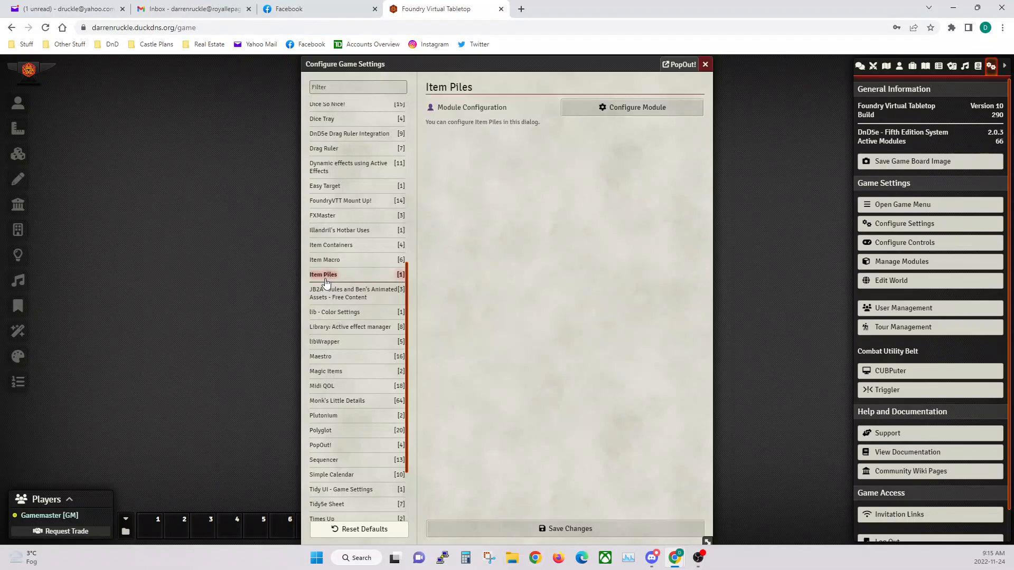
Step: Review the settings of JB2A, lib - Color Settings, Library: Active effect manager and libWrapper
{"action": "left_click", "coordinate": [332, 298]}
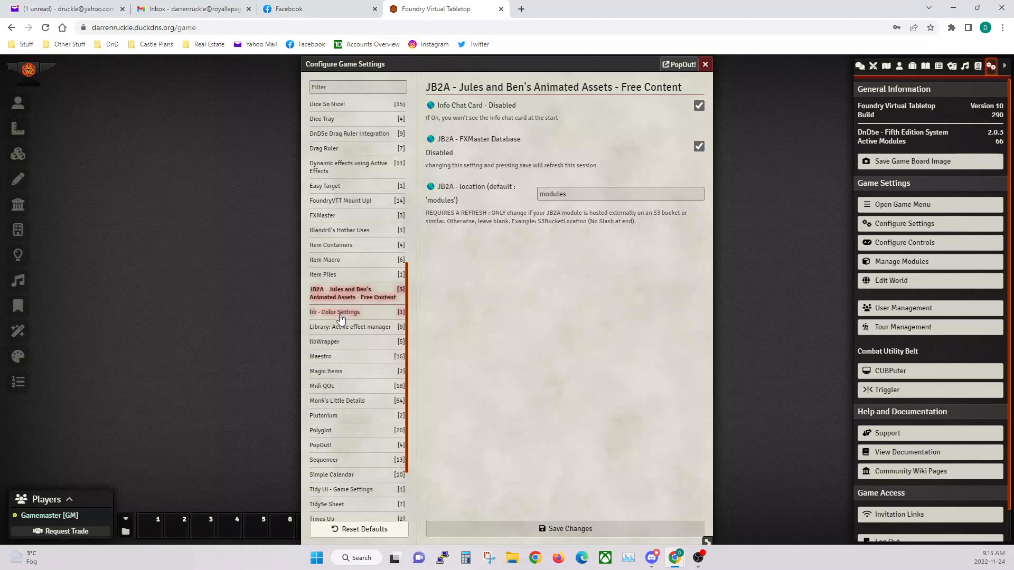
{"action": "left_click", "coordinate": [347, 313]}
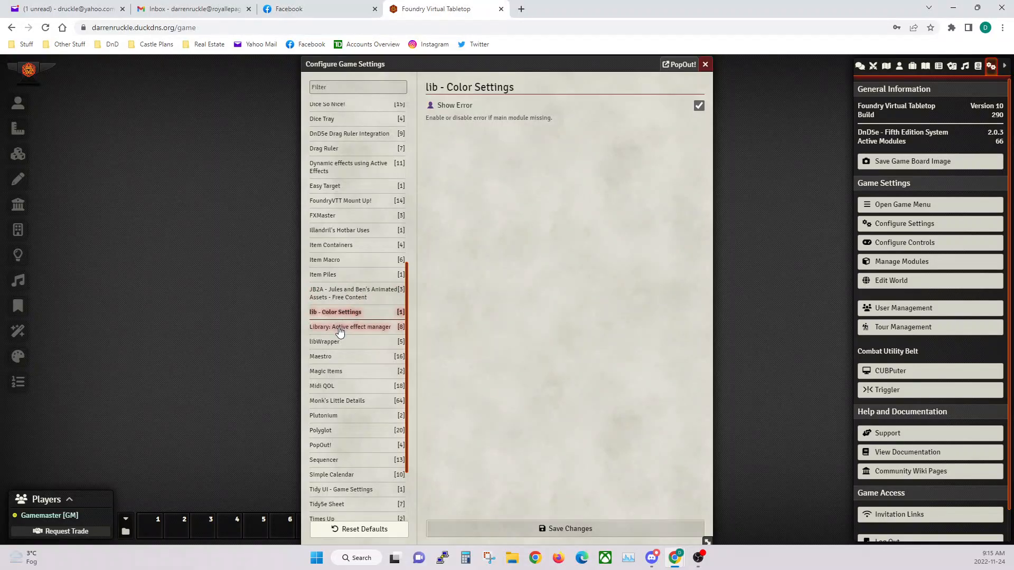
{"action": "left_click", "coordinate": [343, 327]}
{"action": "left_click", "coordinate": [330, 343]}
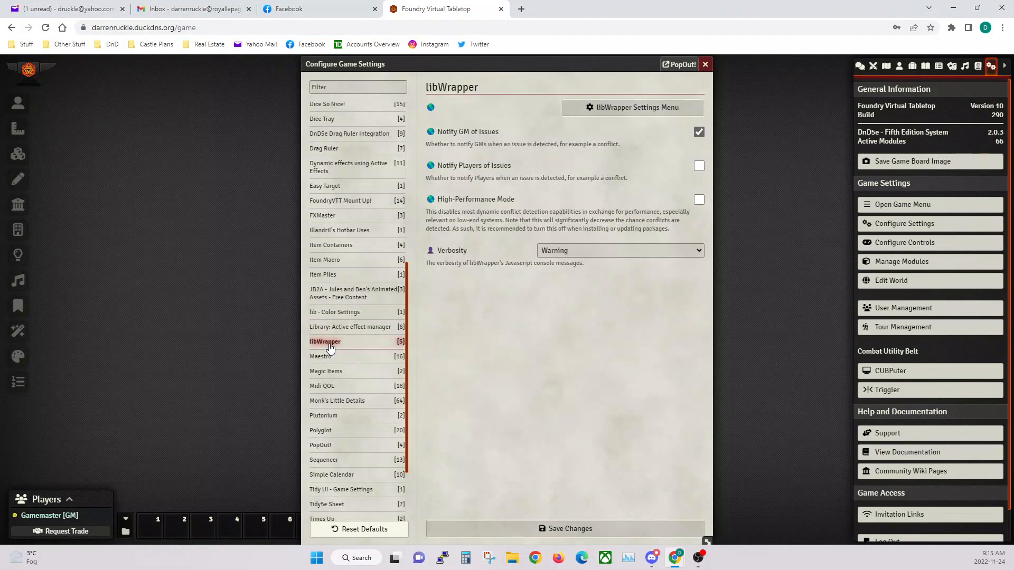
Step: Go through Maestro's settings with Enable Combat Track, Create Combat Tracks Playlist and Pause Other Playlist Sounds (Combat Track) enabled, and save the changes
{"action": "left_click", "coordinate": [325, 359]}
{"action": "scroll", "coordinate": [543, 350], "scroll_direction": "down", "scroll_amount": 3}
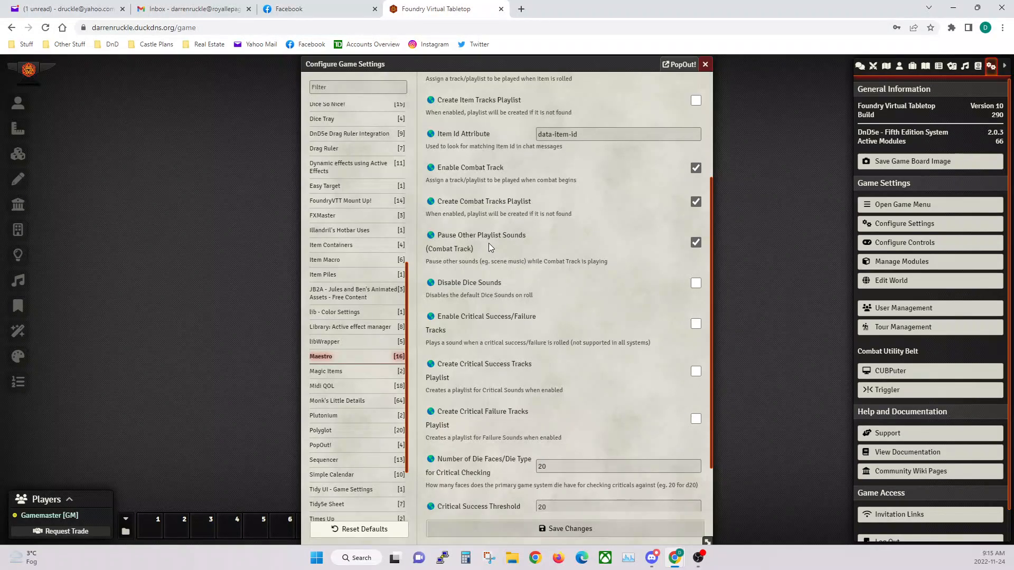
{"action": "scroll", "coordinate": [475, 266], "scroll_direction": "down", "scroll_amount": 1}
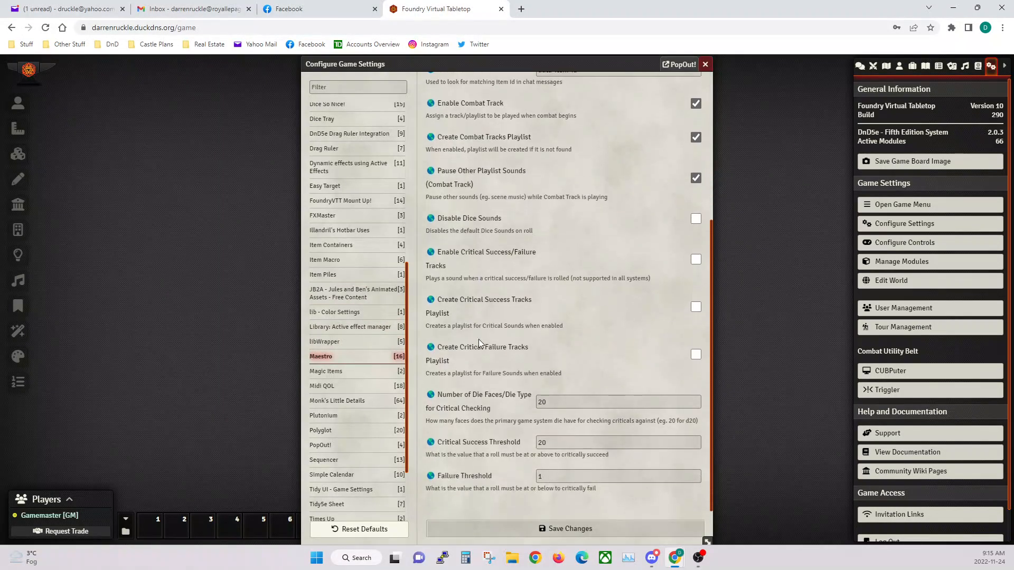
{"action": "scroll", "coordinate": [474, 259], "scroll_direction": "up", "scroll_amount": 4}
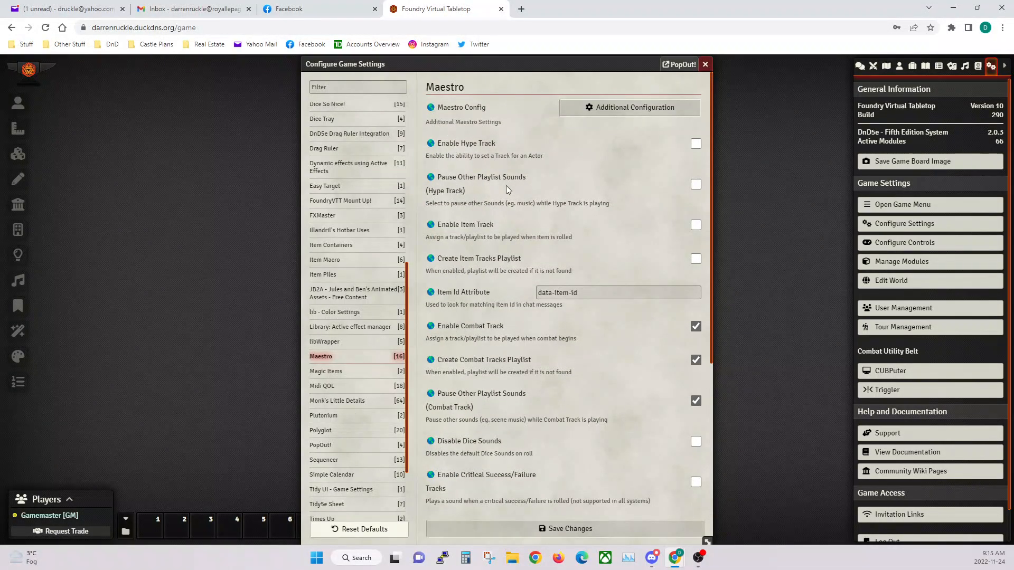
{"action": "scroll", "coordinate": [500, 278], "scroll_direction": "down", "scroll_amount": 4}
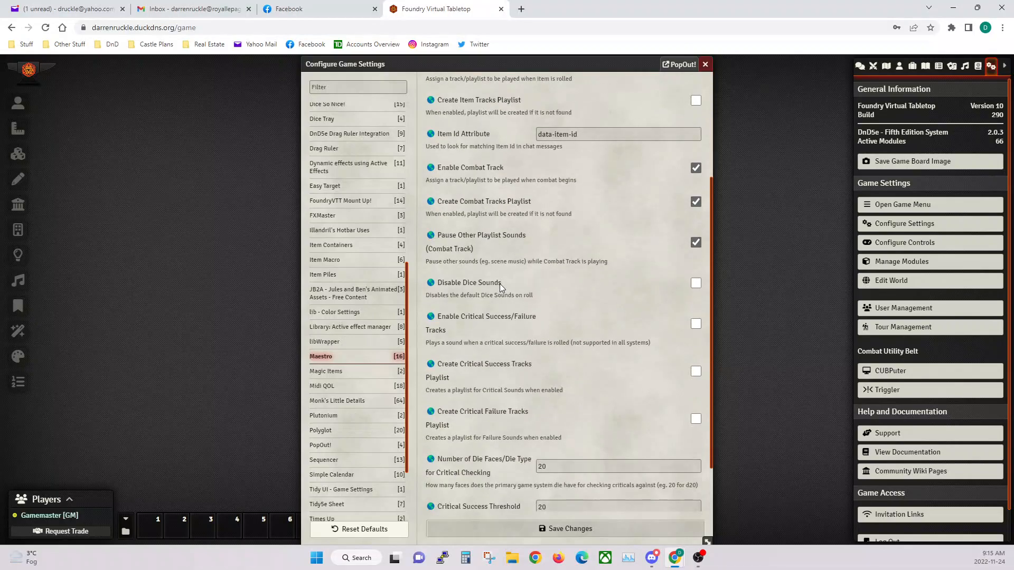
{"action": "left_click", "coordinate": [568, 529]}
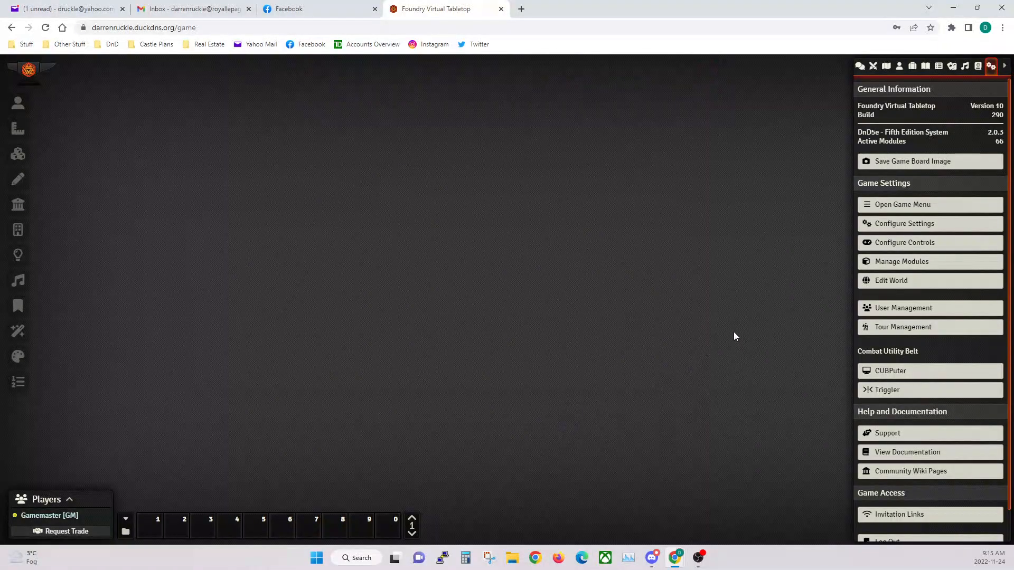
Step: Look at the Combat Tracks playlist in the world's playlists
{"action": "left_click", "coordinate": [964, 66]}
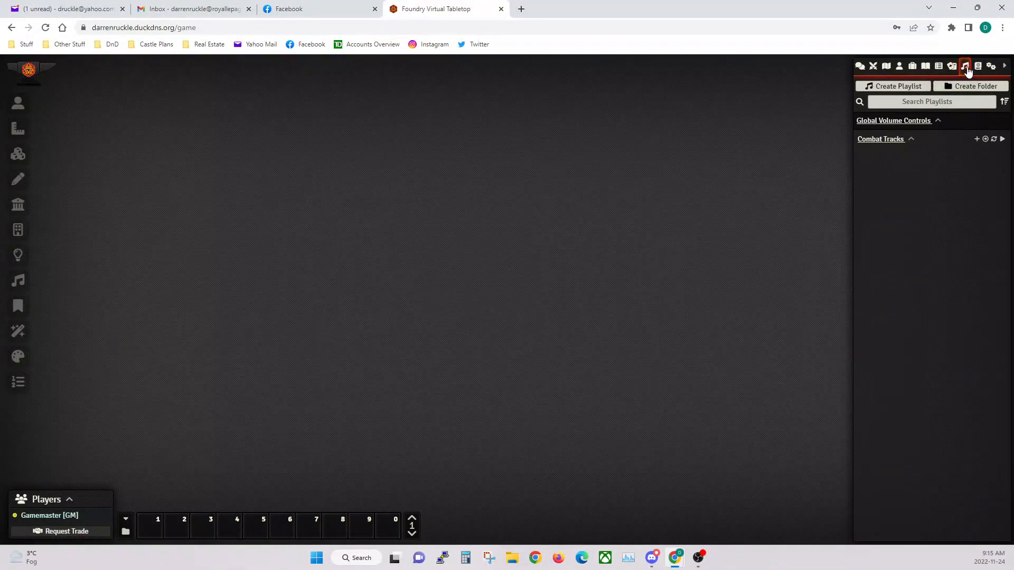
{"action": "left_click", "coordinate": [911, 140]}
{"action": "left_click", "coordinate": [912, 141]}
Step: Open the combat track configuration from the combat tracker settings, choose Combat Tracks as the default playlist and view the playback modes
{"action": "left_click", "coordinate": [873, 66]}
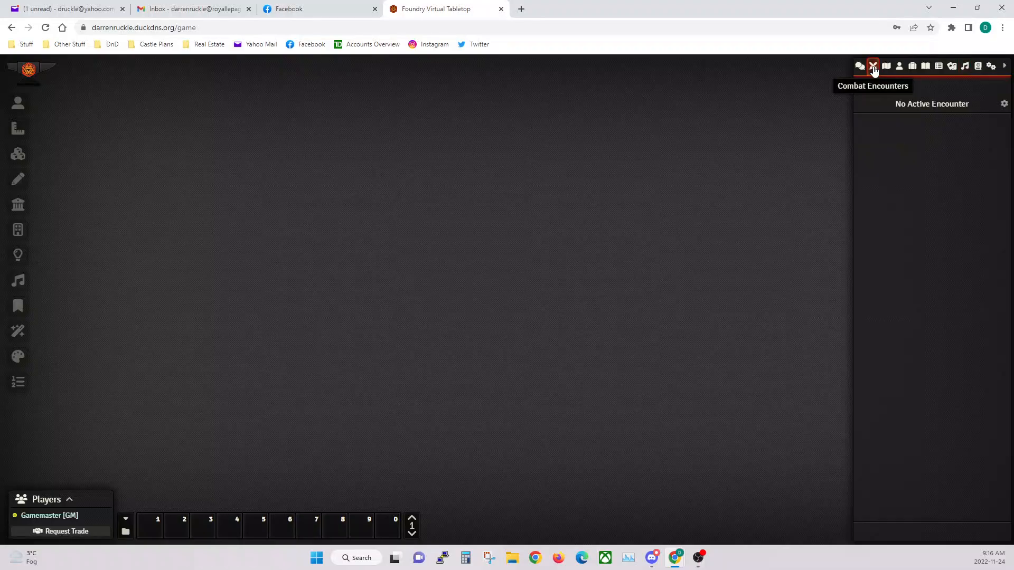
{"action": "left_click", "coordinate": [1003, 105]}
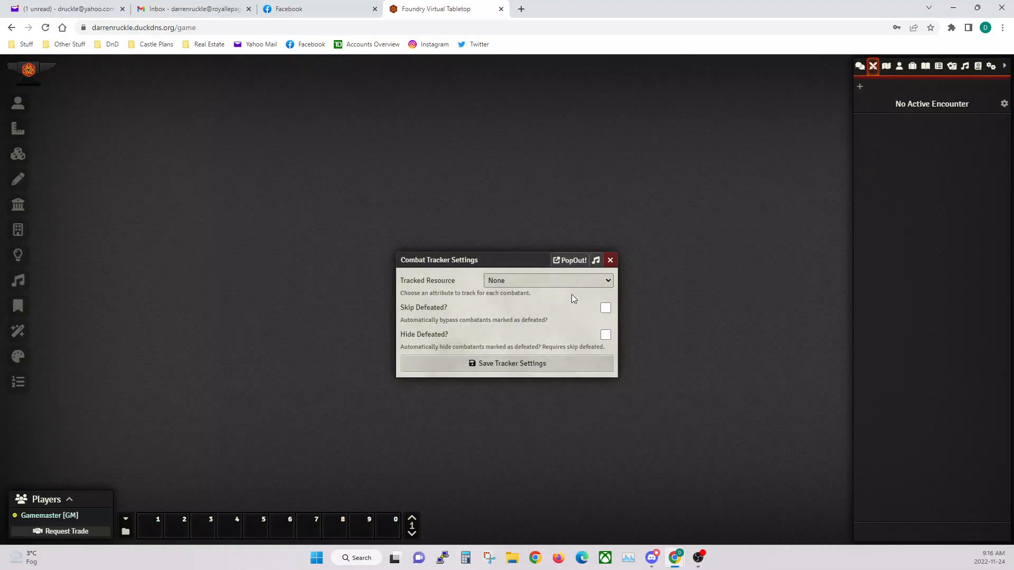
{"action": "left_click", "coordinate": [596, 260]}
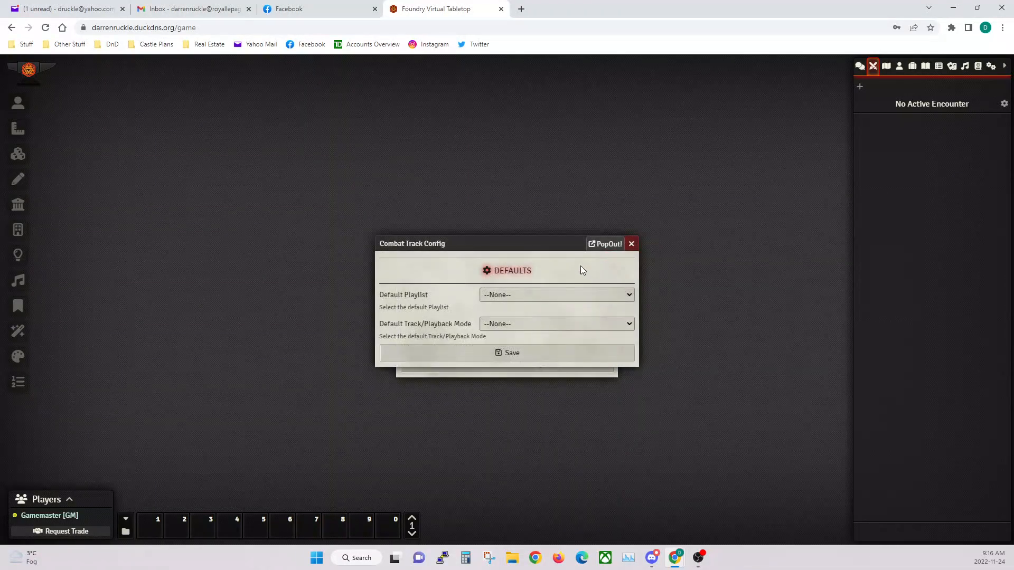
{"action": "left_click", "coordinate": [499, 295]}
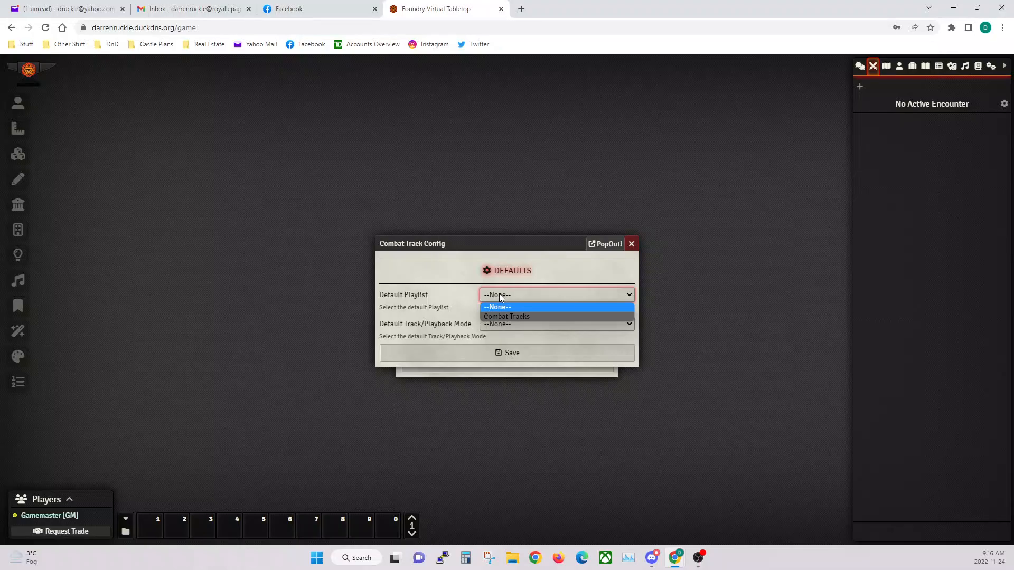
{"action": "left_click", "coordinate": [499, 317]}
{"action": "left_click", "coordinate": [498, 325]}
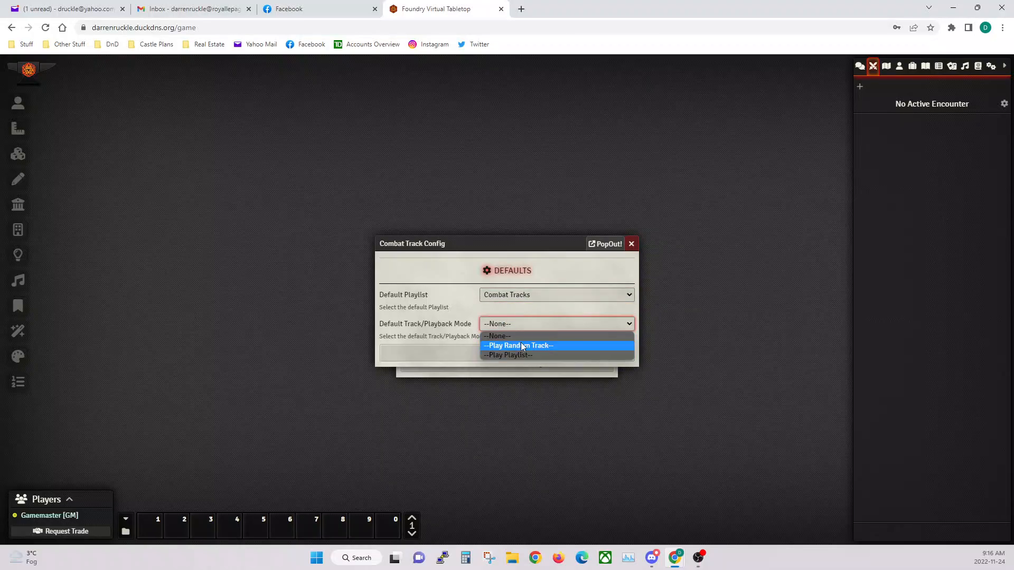
{"action": "left_click", "coordinate": [460, 304]}
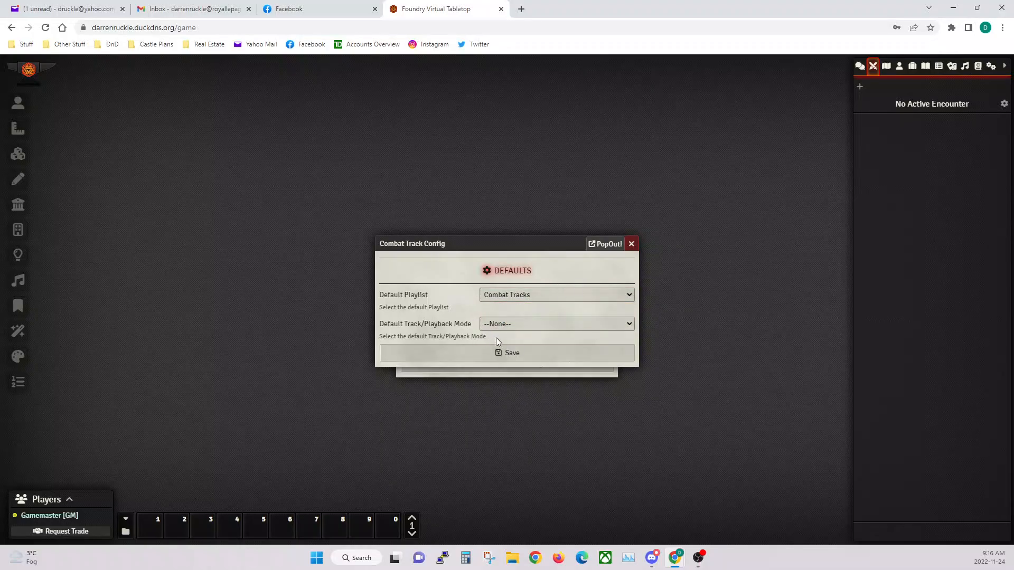
Step: Close the combat track configuration, enable Skip Defeated and Hide Defeated, and save the tracker settings
{"action": "left_click_drag", "start_coordinate": [478, 242], "coordinate": [334, 215]}
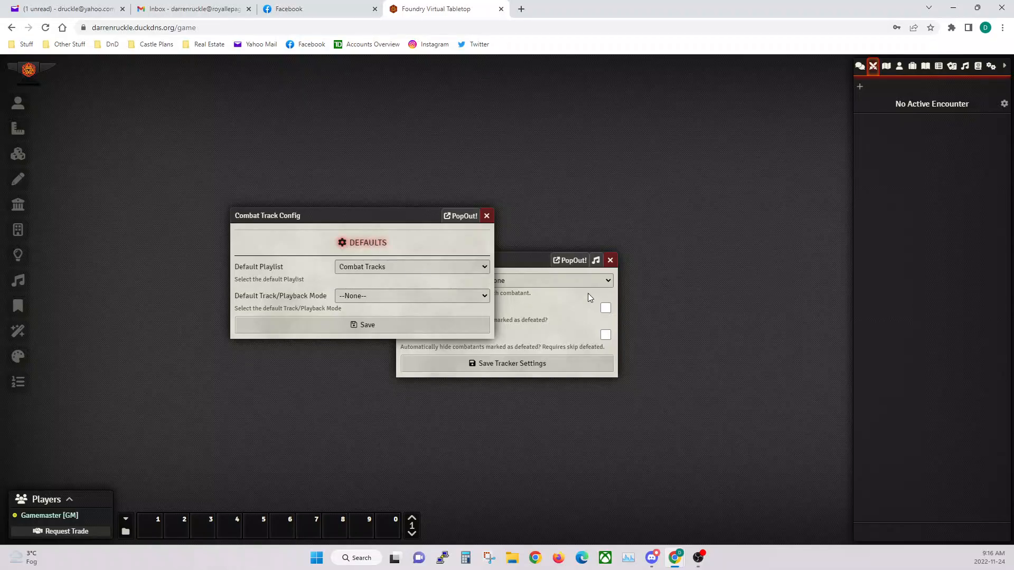
{"action": "left_click", "coordinate": [486, 216]}
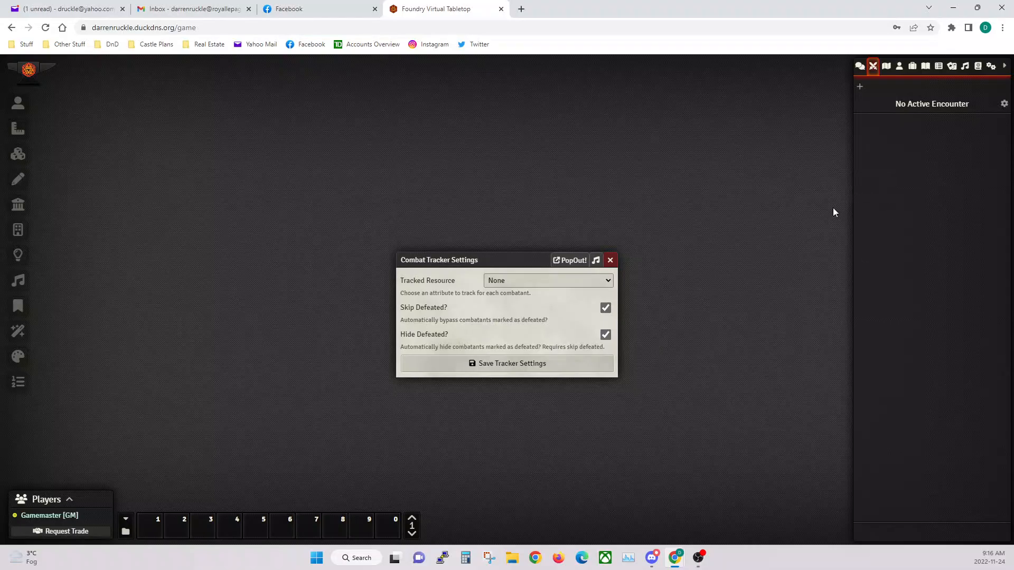
{"action": "left_click", "coordinate": [488, 363]}
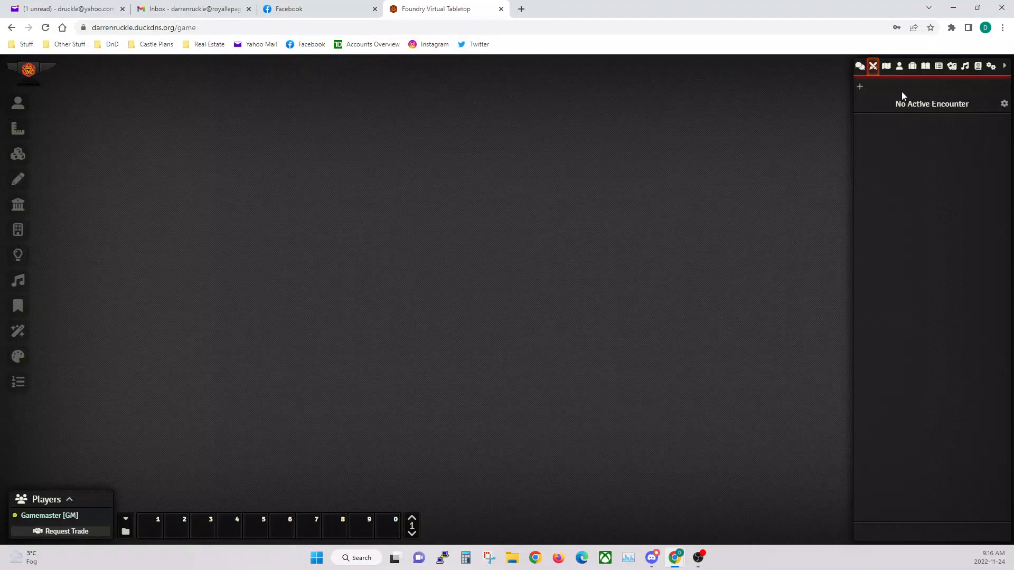
Step: Reopen the game settings and review the Magic Items module settings
{"action": "left_click", "coordinate": [991, 67]}
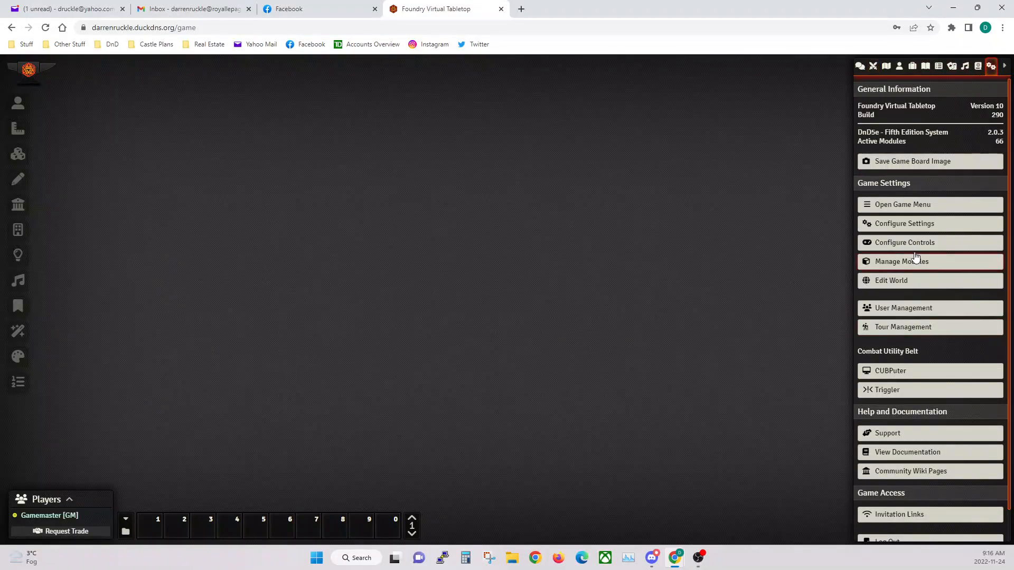
{"action": "left_click", "coordinate": [905, 224]}
{"action": "scroll", "coordinate": [375, 347], "scroll_direction": "down", "scroll_amount": 3}
{"action": "scroll", "coordinate": [376, 347], "scroll_direction": "down", "scroll_amount": 5}
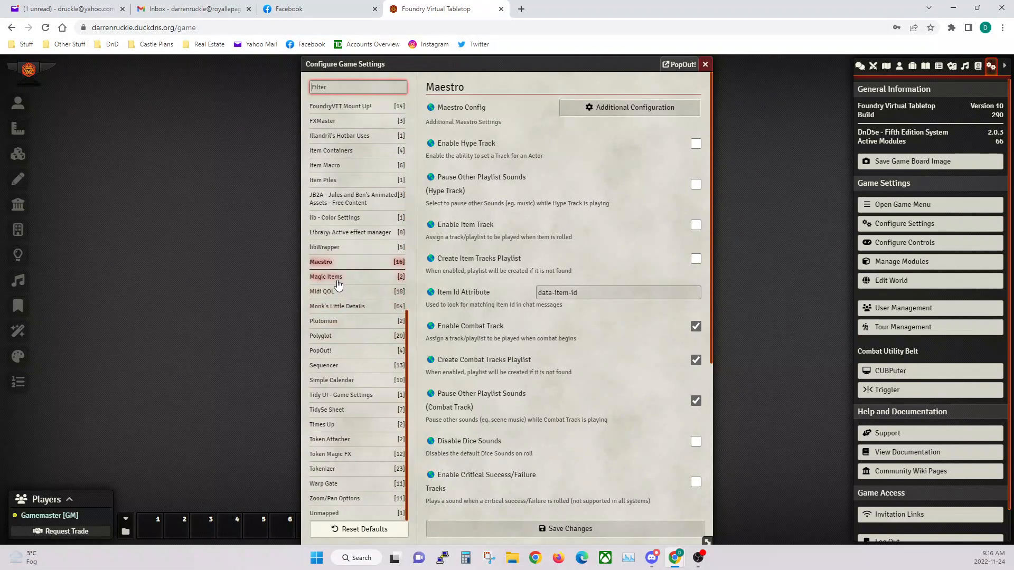
{"action": "left_click", "coordinate": [337, 279]}
Step: Enable Fast Forward Ability Rolls in the Midi QOL settings
{"action": "left_click", "coordinate": [331, 293]}
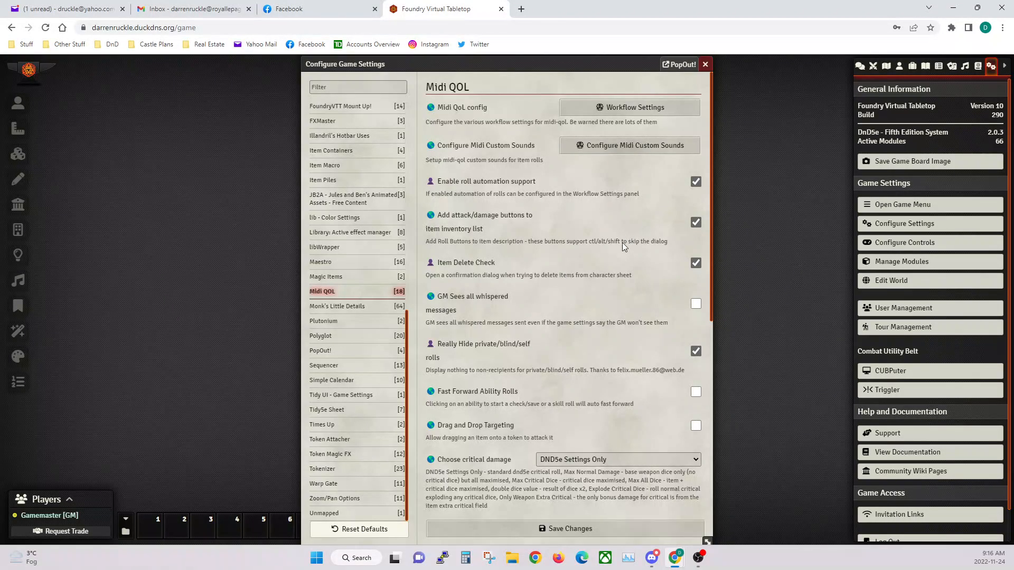
{"action": "scroll", "coordinate": [573, 306], "scroll_direction": "down", "scroll_amount": 3}
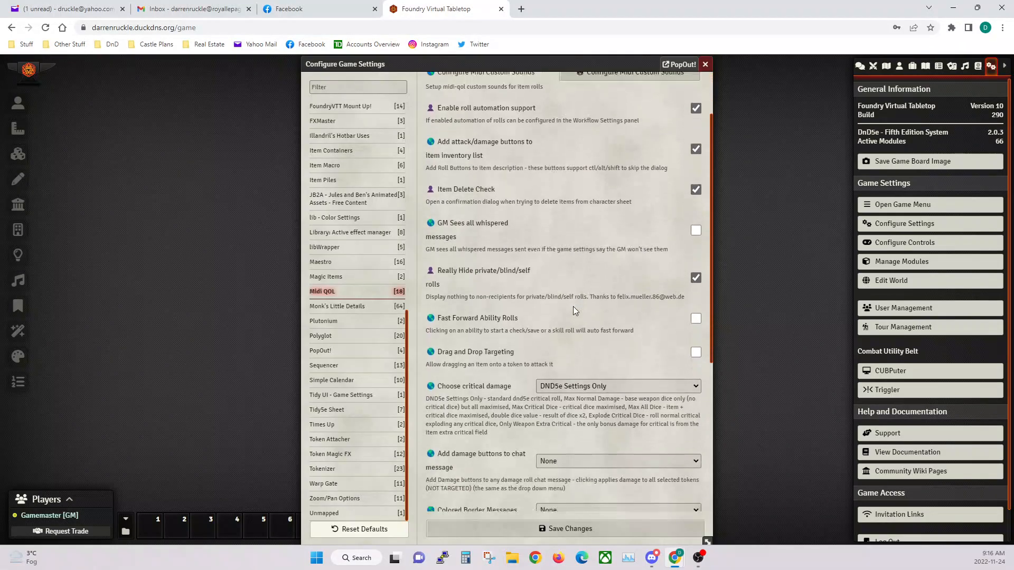
{"action": "scroll", "coordinate": [557, 306], "scroll_direction": "down", "scroll_amount": 1}
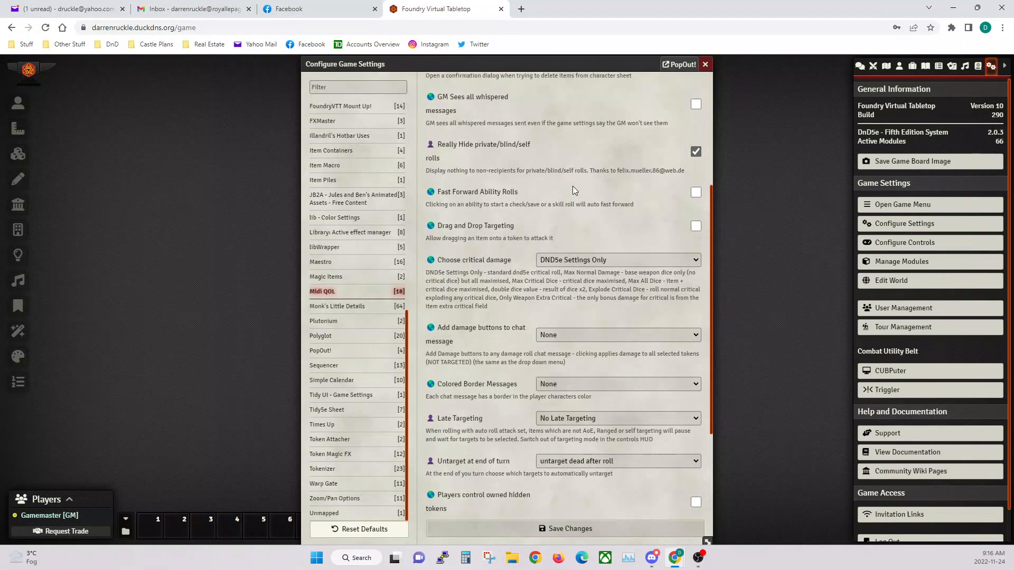
{"action": "scroll", "coordinate": [572, 186], "scroll_direction": "up", "scroll_amount": 3}
{"action": "scroll", "coordinate": [558, 214], "scroll_direction": "down", "scroll_amount": 4}
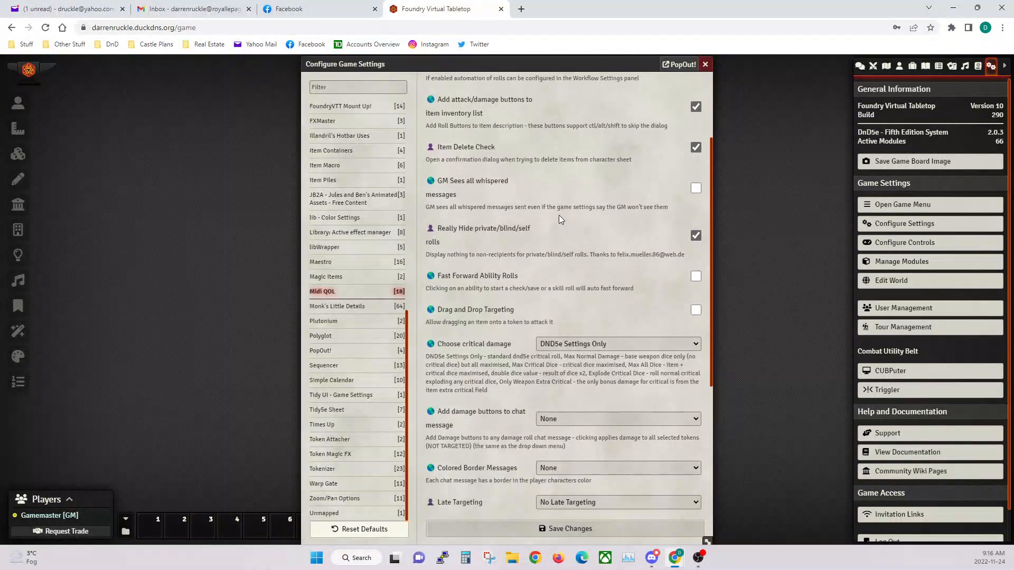
{"action": "left_click", "coordinate": [695, 131]}
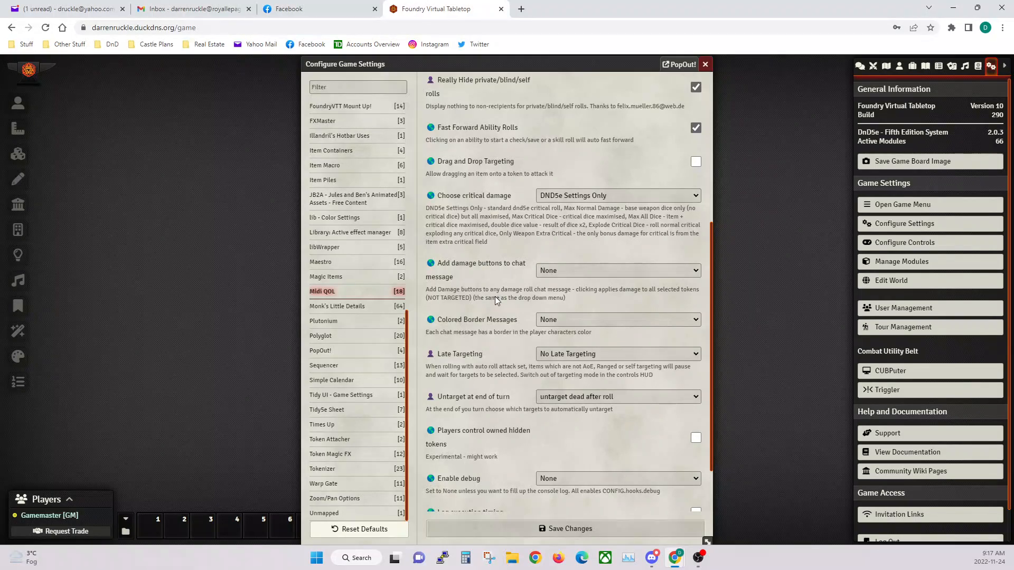
Step: Review the remaining Midi QOL options, save the changes and let the world reload
{"action": "scroll", "coordinate": [492, 305], "scroll_direction": "down", "scroll_amount": 2}
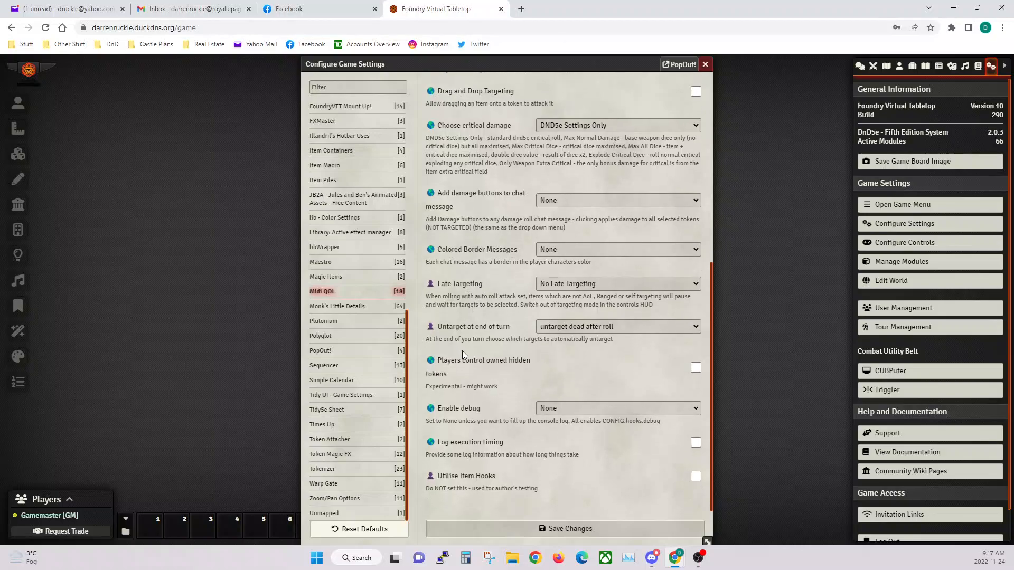
{"action": "left_click", "coordinate": [591, 373]}
{"action": "scroll", "coordinate": [464, 367], "scroll_direction": "up", "scroll_amount": 2}
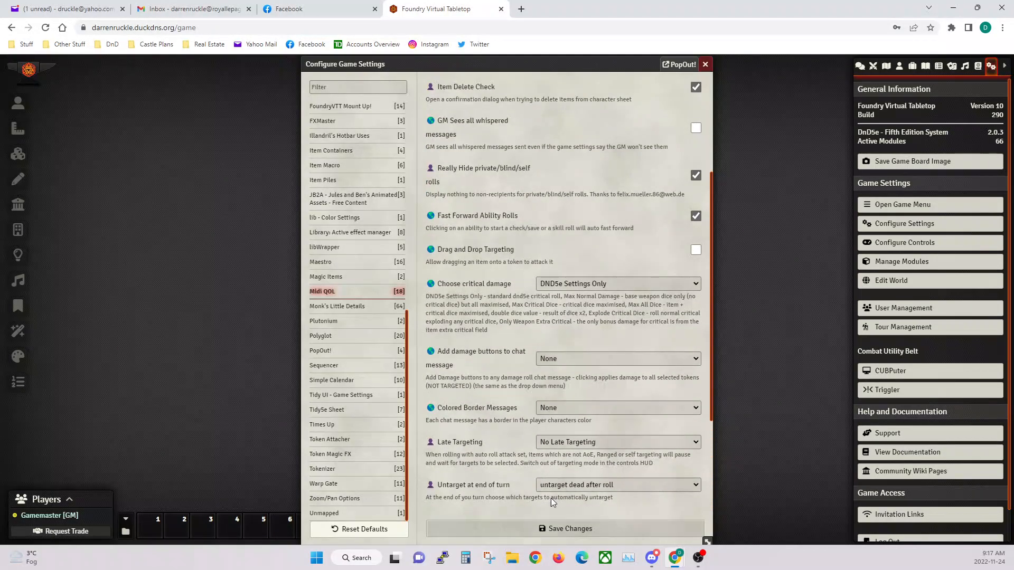
{"action": "left_click", "coordinate": [566, 529]}
{"action": "left_click", "coordinate": [459, 322]}
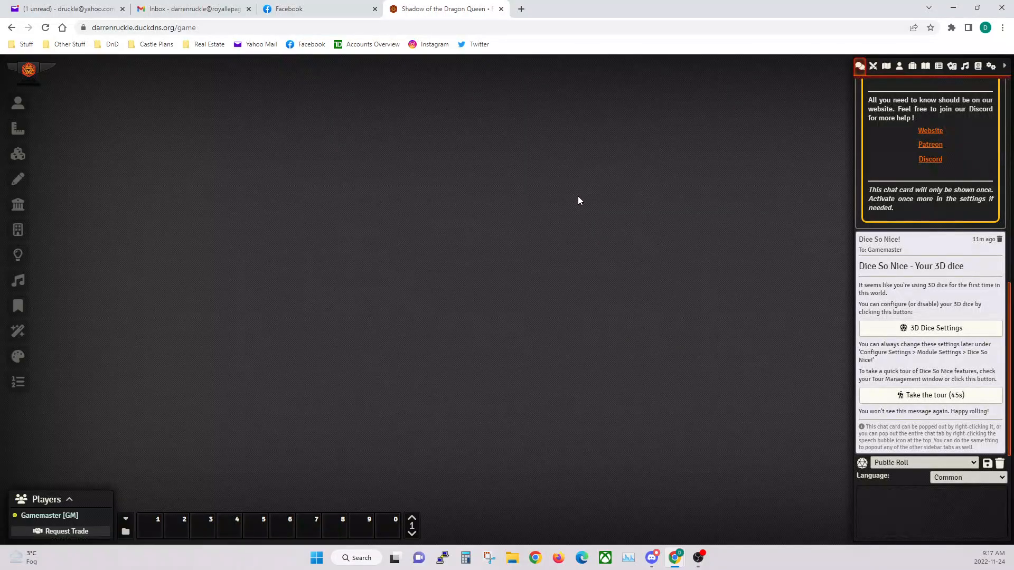
Step: Reopen the game settings and open the Midi QOL workflow settings
{"action": "left_click", "coordinate": [991, 67]}
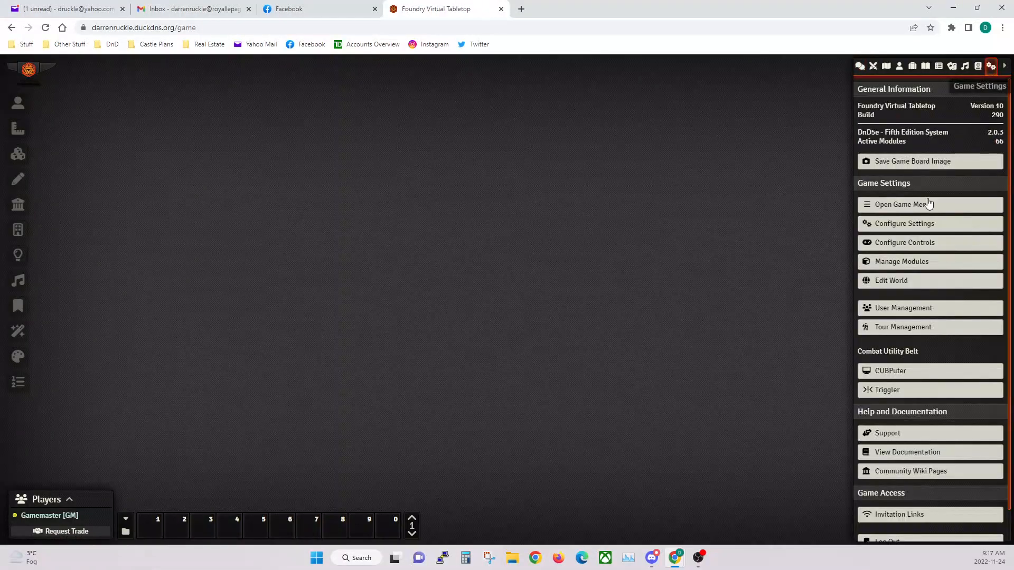
{"action": "left_click", "coordinate": [898, 231]}
{"action": "scroll", "coordinate": [368, 362], "scroll_direction": "down", "scroll_amount": 3}
{"action": "scroll", "coordinate": [368, 362], "scroll_direction": "down", "scroll_amount": 4}
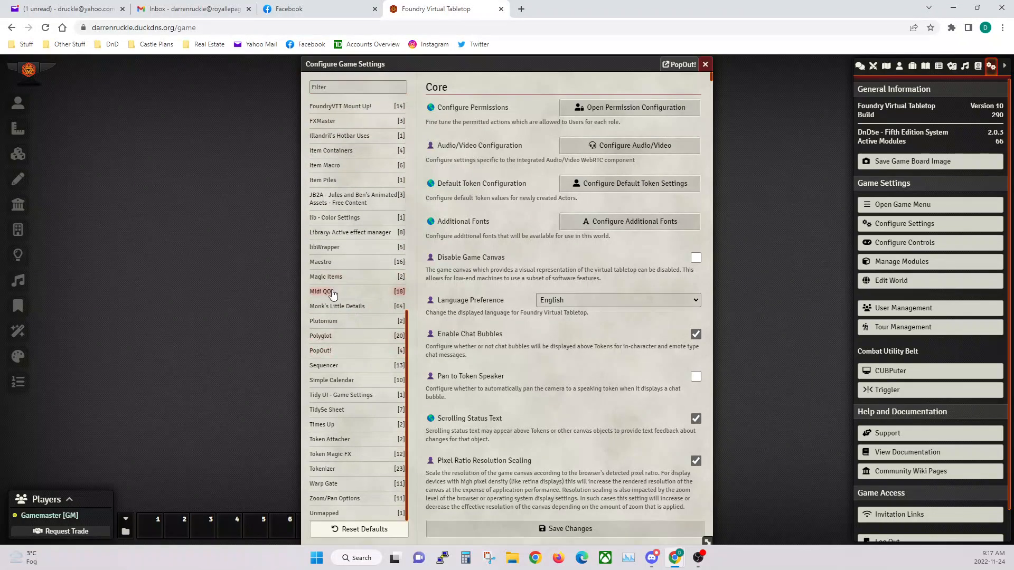
{"action": "left_click", "coordinate": [332, 294]}
{"action": "left_click", "coordinate": [585, 117]}
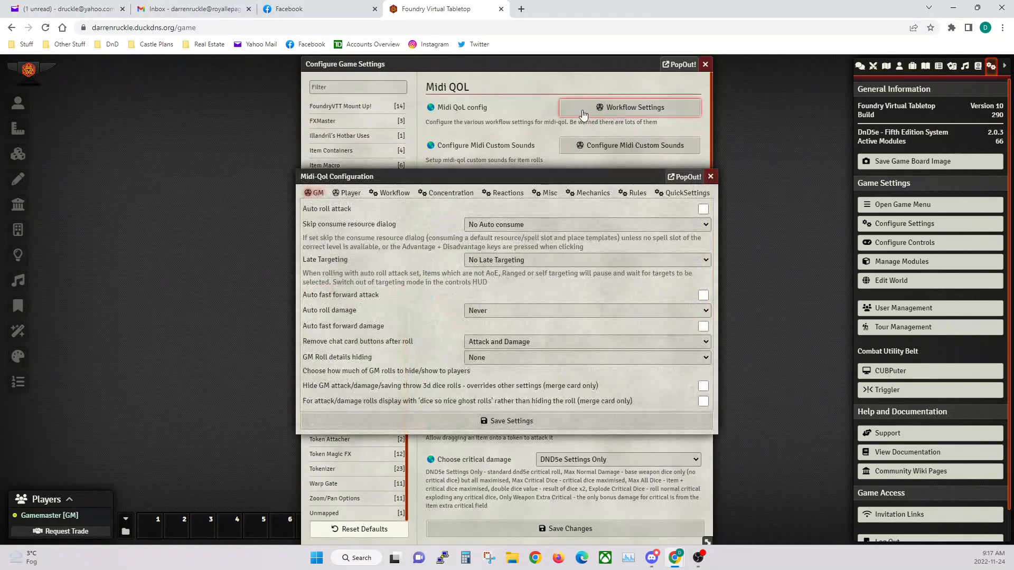
Step: Apply the Full Automation quick setting to the Midi QOL configuration
{"action": "left_click", "coordinate": [682, 194]}
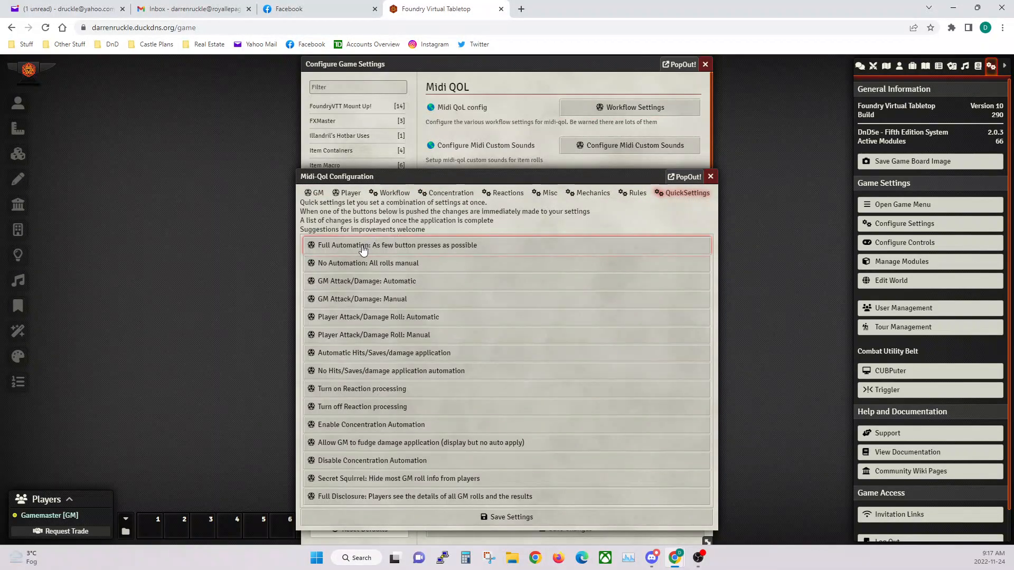
{"action": "left_click", "coordinate": [428, 250]}
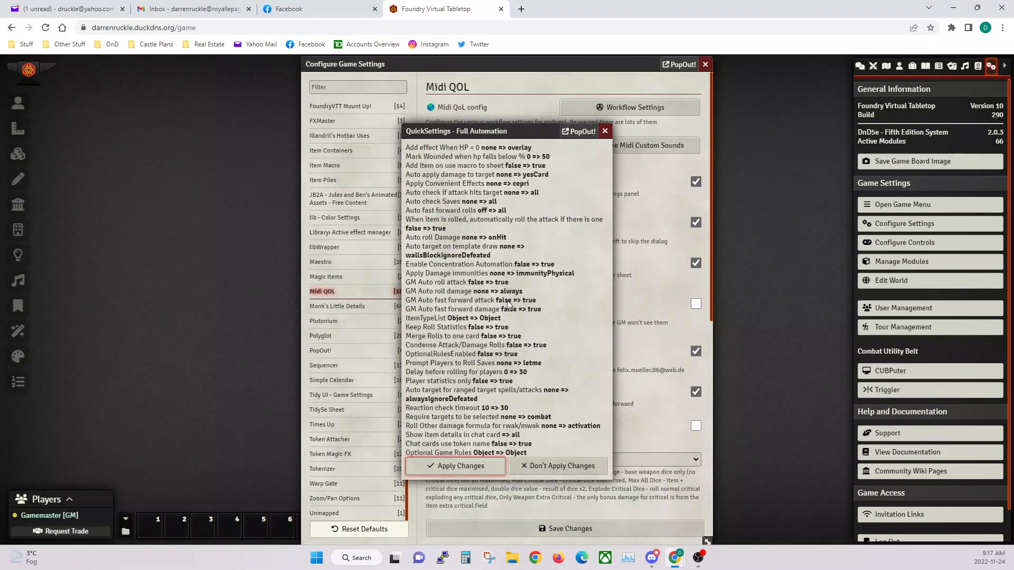
{"action": "left_click", "coordinate": [470, 467]}
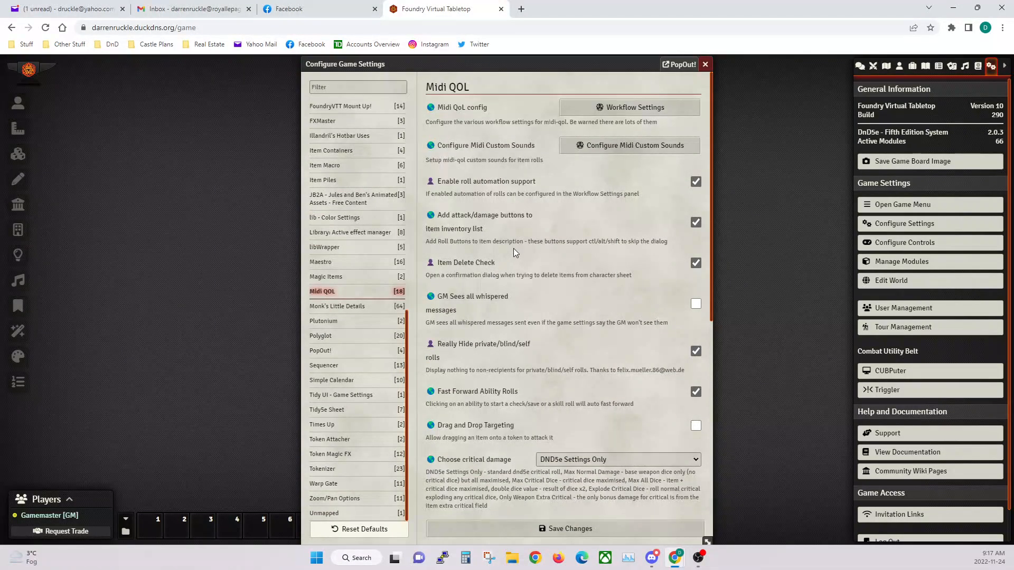
Step: In the Midi QOL workflow settings, set the GM's Auto roll damage to Damage Roll Needed and save
{"action": "left_click", "coordinate": [599, 108]}
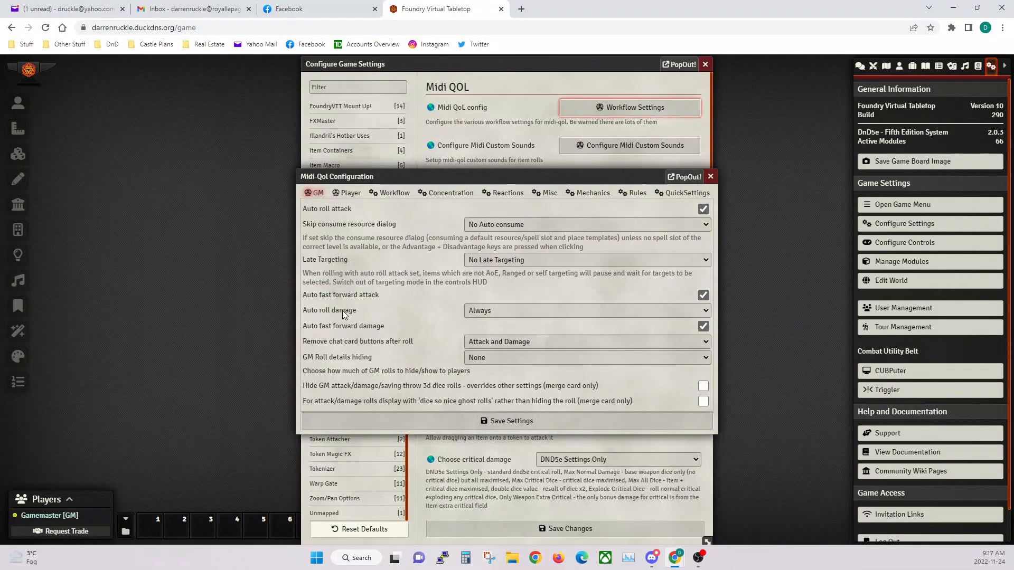
{"action": "left_click", "coordinate": [501, 314]}
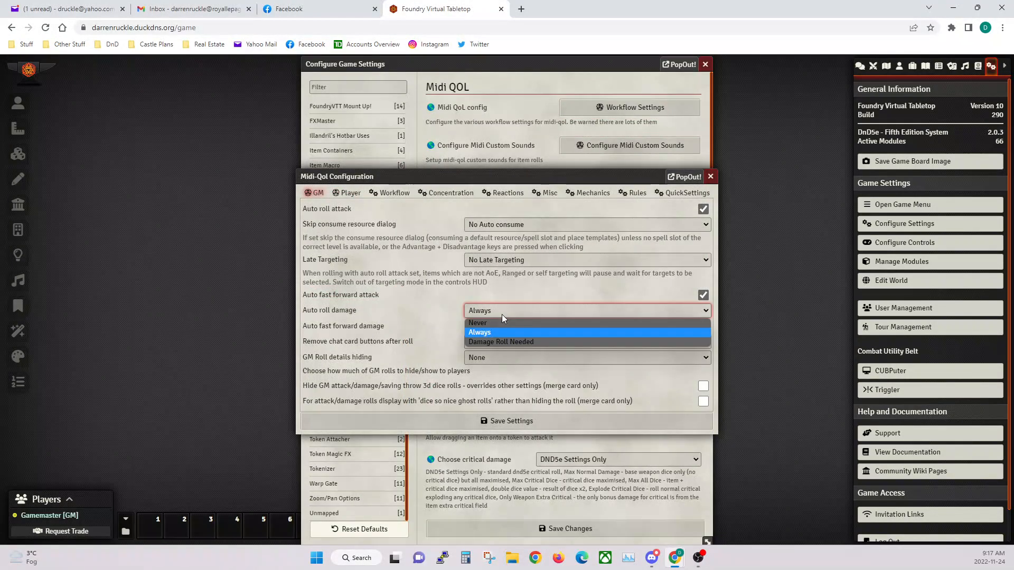
{"action": "left_click", "coordinate": [503, 343]}
{"action": "key", "text": "Up"}
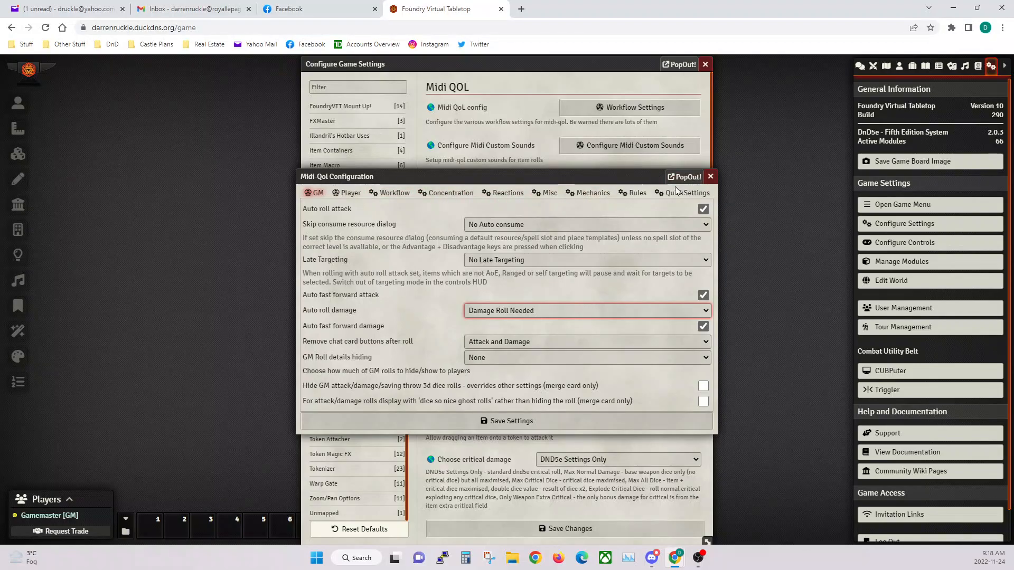
{"action": "left_click", "coordinate": [512, 419]}
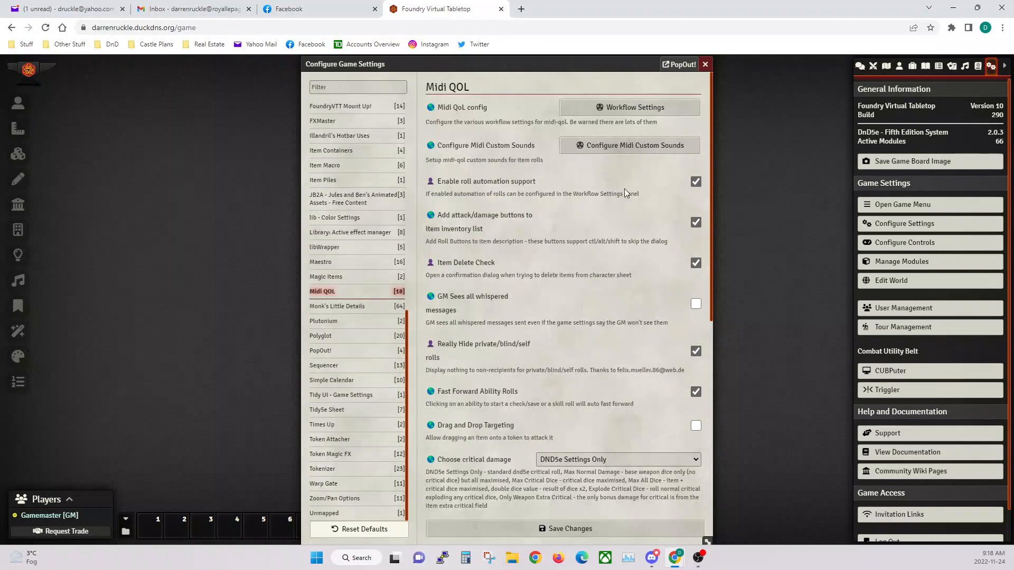
Step: Reopen the Midi QOL configuration and enable separate attack rolls per target and Search item description in the Workflow options
{"action": "left_click", "coordinate": [648, 107]}
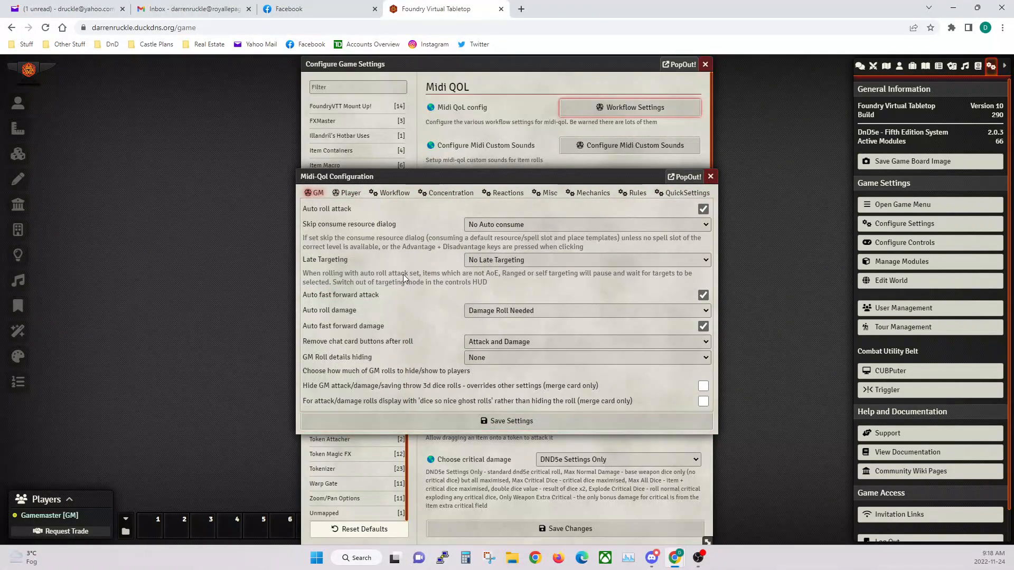
{"action": "left_click", "coordinate": [346, 195]}
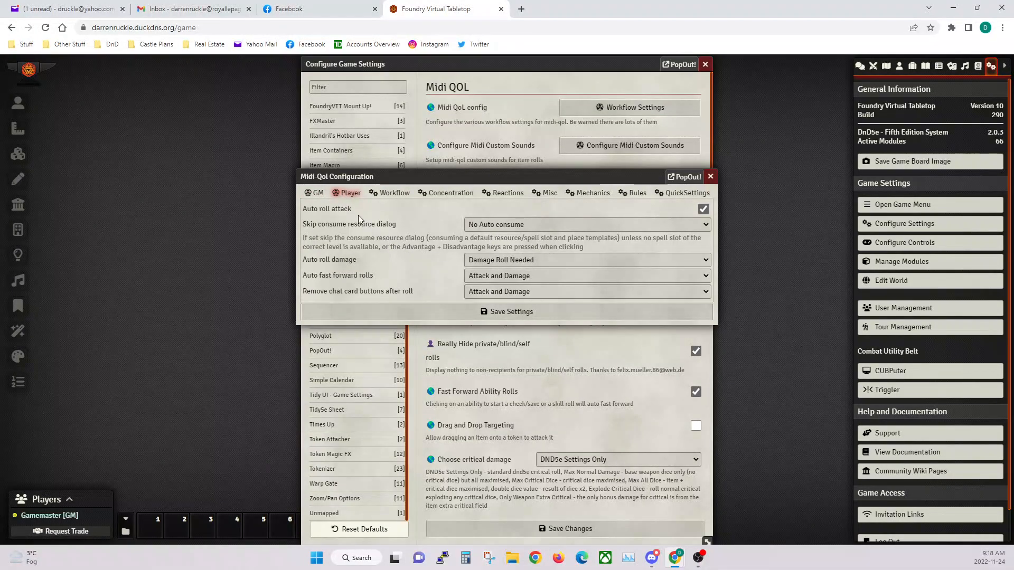
{"action": "left_click", "coordinate": [389, 193]}
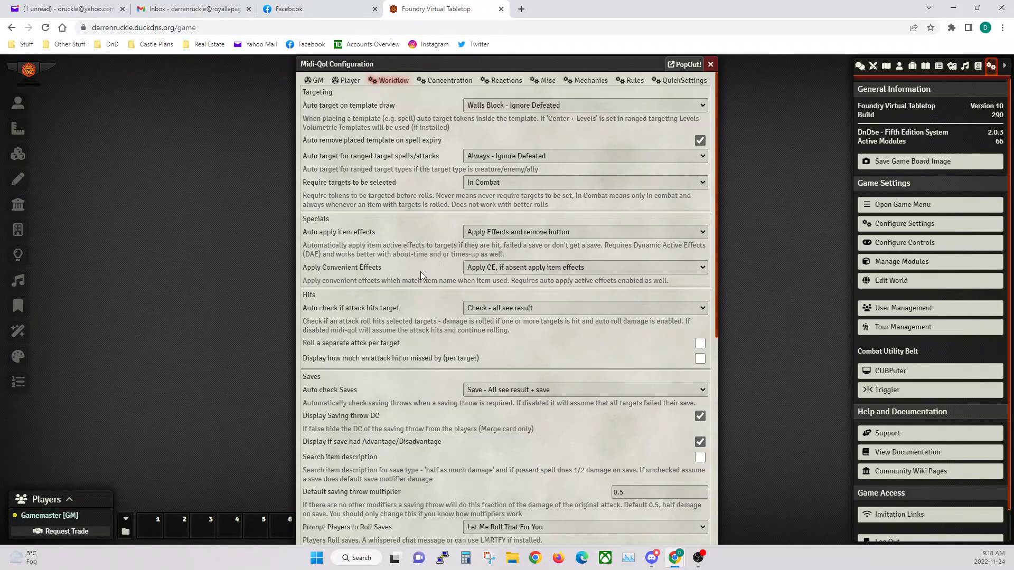
{"action": "scroll", "coordinate": [420, 272], "scroll_direction": "down", "scroll_amount": 1}
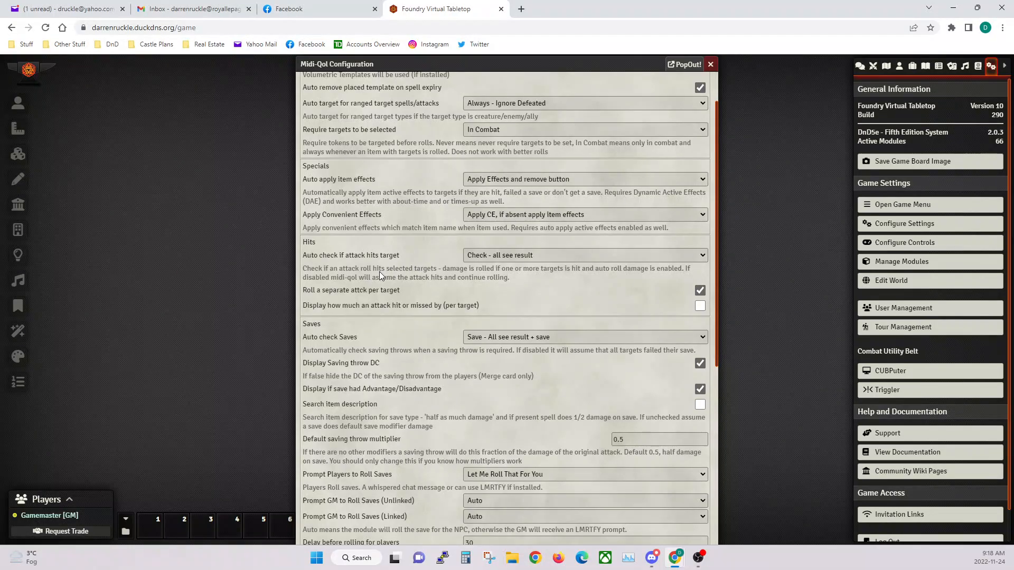
{"action": "scroll", "coordinate": [395, 306], "scroll_direction": "down", "scroll_amount": 2}
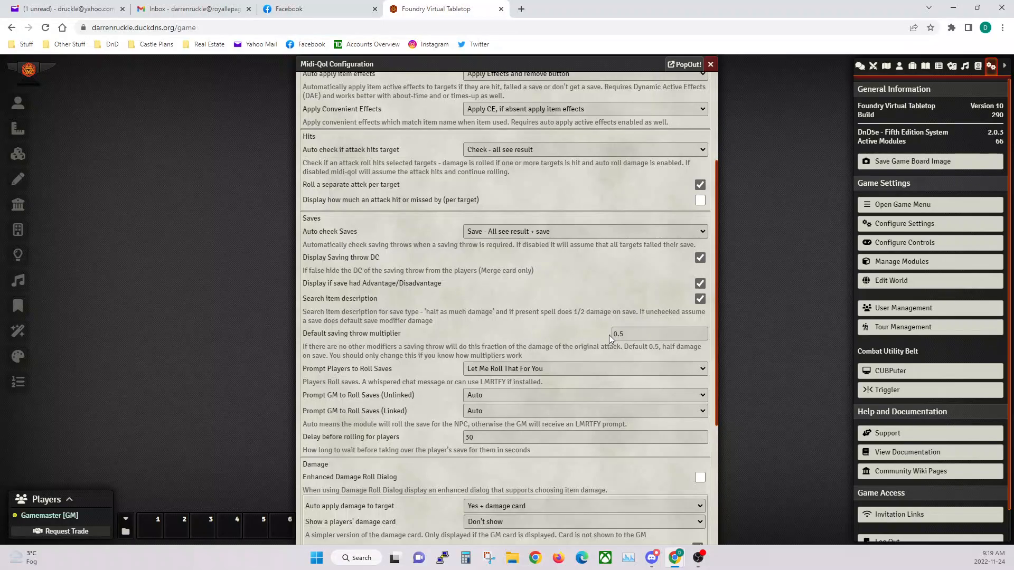
Step: Set the default saving throw multiplier to 1.0 and Prompt Players to Roll Saves to None
{"action": "left_click", "coordinate": [631, 334]}
{"action": "type", "text": "1.0"}
{"action": "key", "text": "Tab"}
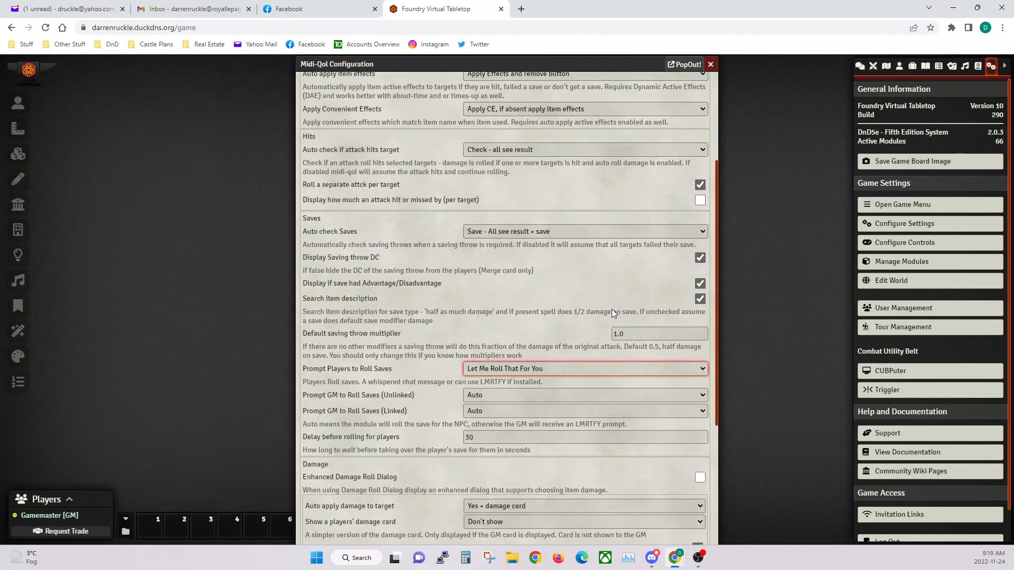
{"action": "scroll", "coordinate": [491, 341], "scroll_direction": "down", "scroll_amount": 1}
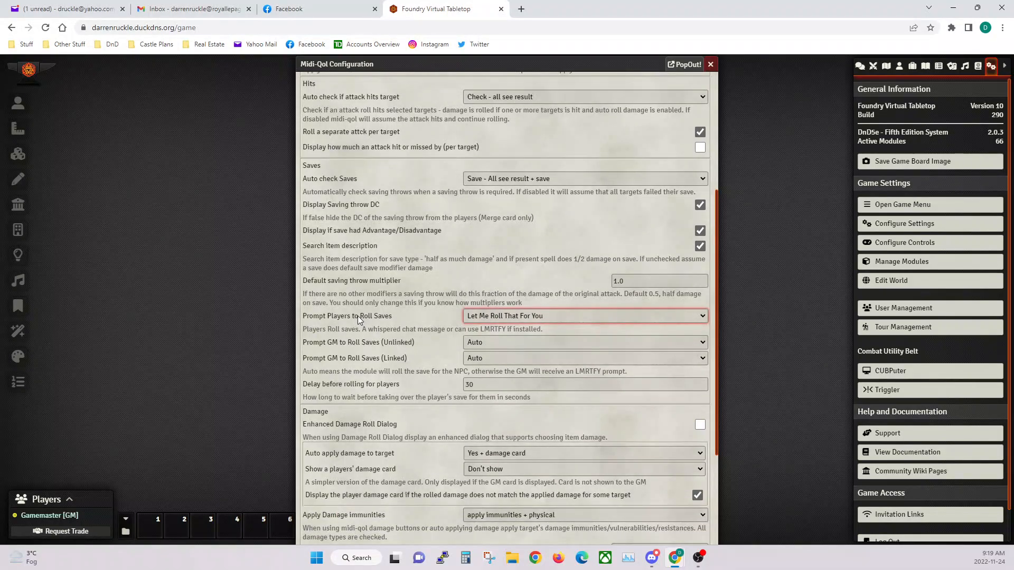
{"action": "left_click", "coordinate": [487, 319]}
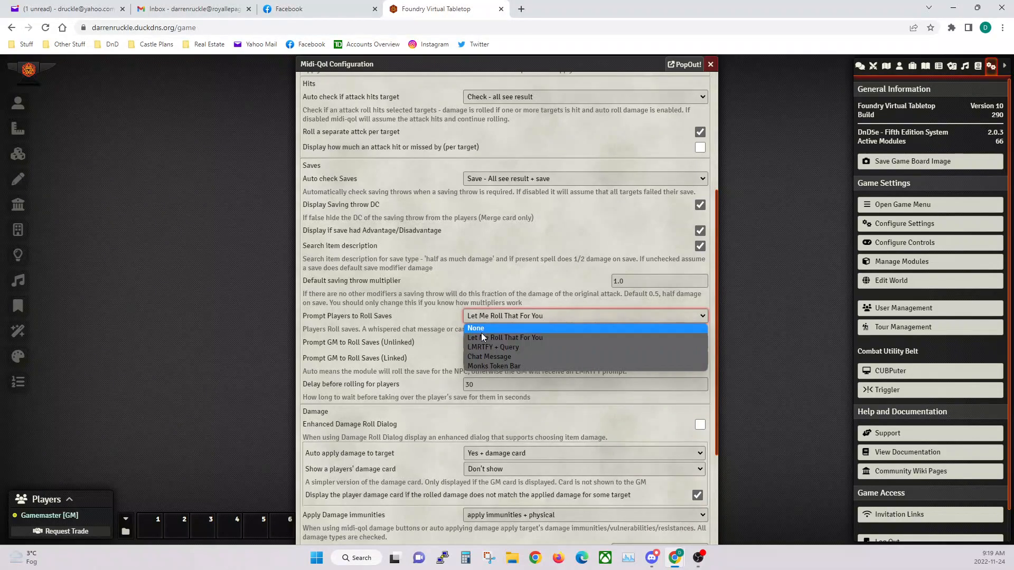
{"action": "left_click", "coordinate": [480, 332]}
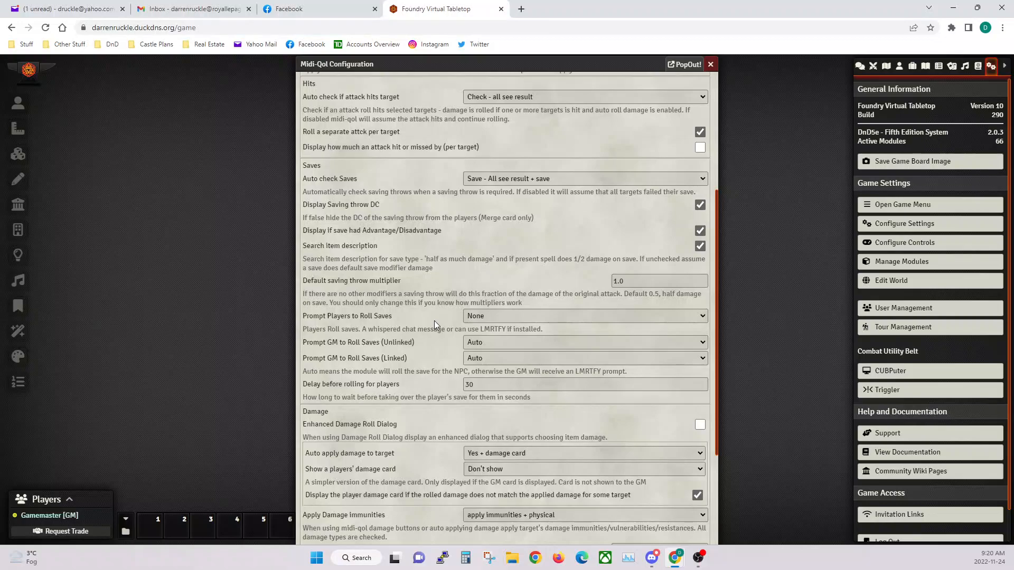
Step: Set the Require 'Magical' property option in the Damage section to Non spells do non-magical damage
{"action": "scroll", "coordinate": [435, 347], "scroll_direction": "down", "scroll_amount": 2}
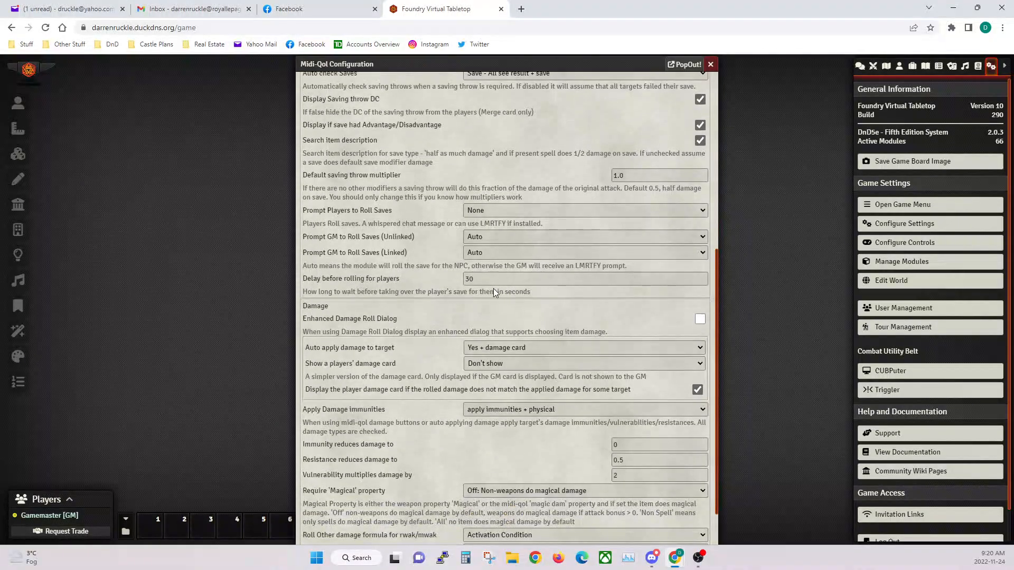
{"action": "scroll", "coordinate": [442, 334], "scroll_direction": "down", "scroll_amount": 1}
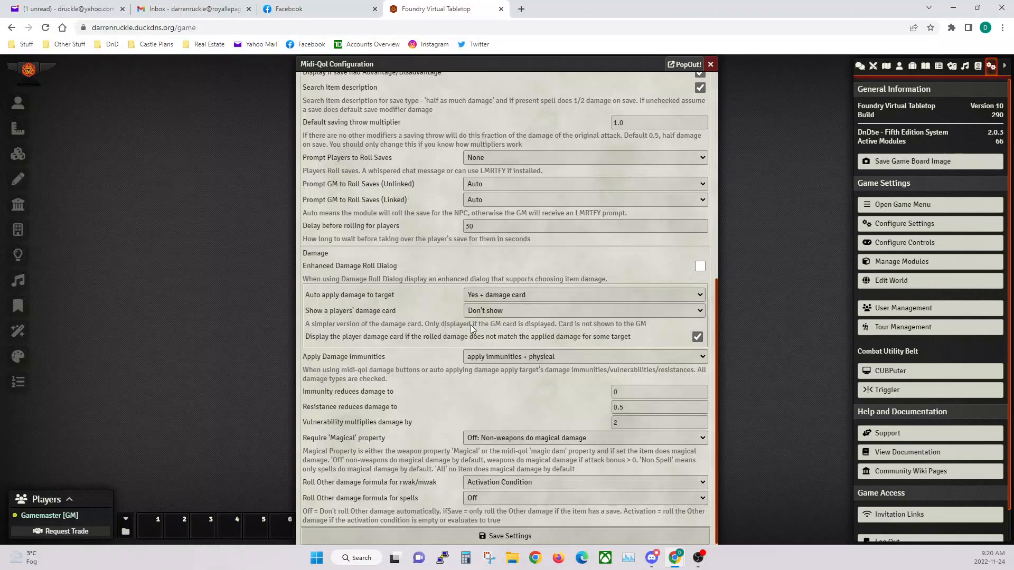
{"action": "scroll", "coordinate": [450, 373], "scroll_direction": "down", "scroll_amount": 1}
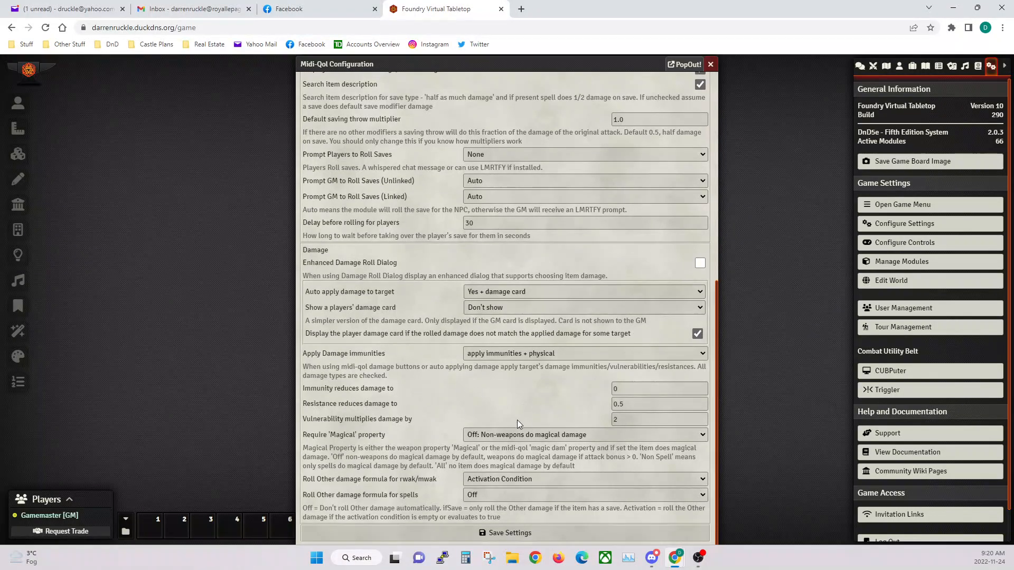
{"action": "left_click", "coordinate": [518, 435]}
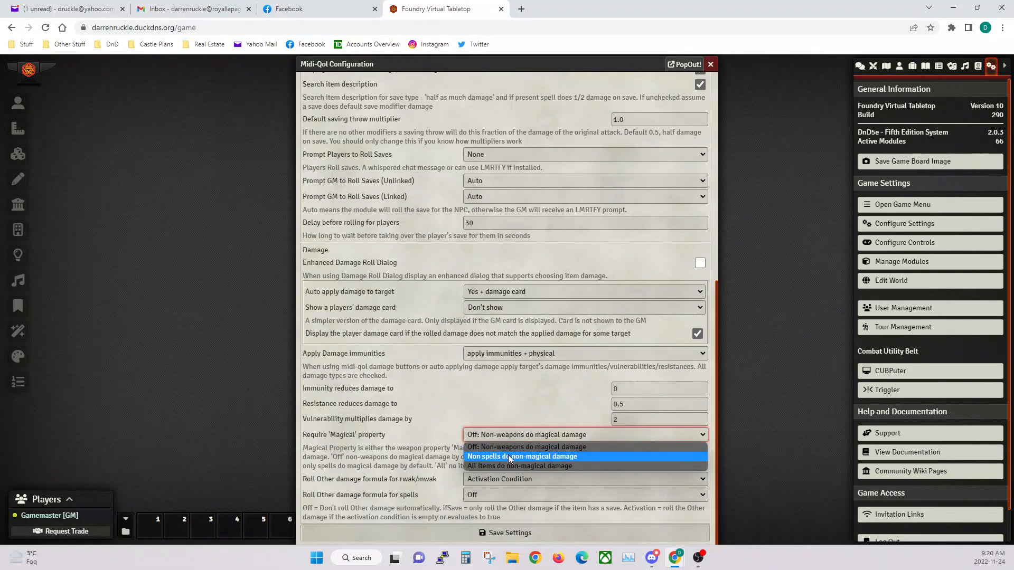
{"action": "left_click", "coordinate": [508, 457]}
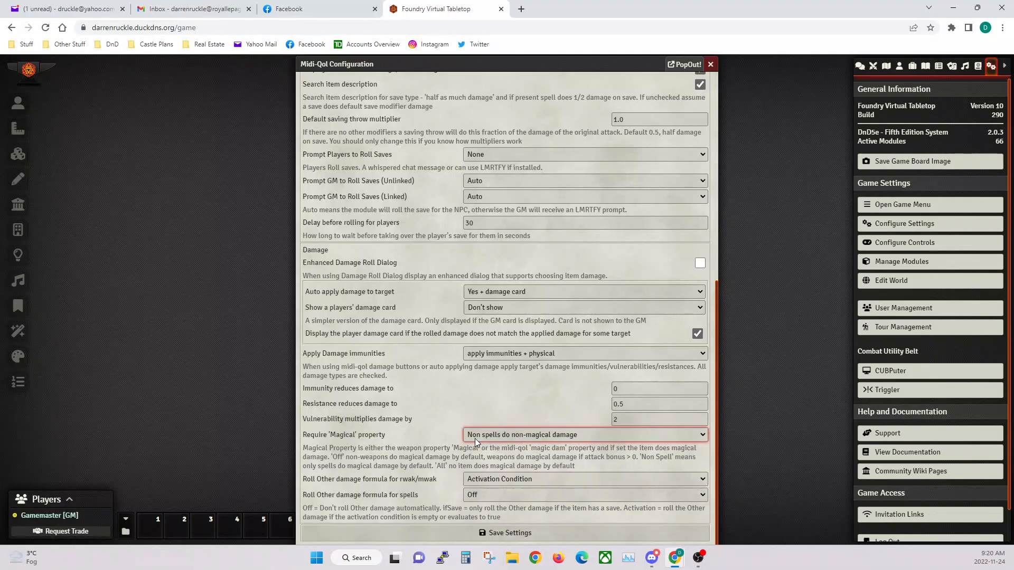
Step: Set Roll Other damage formula for rwak/mwak to Off and save the Midi QOL workflow settings
{"action": "left_click", "coordinate": [490, 479]}
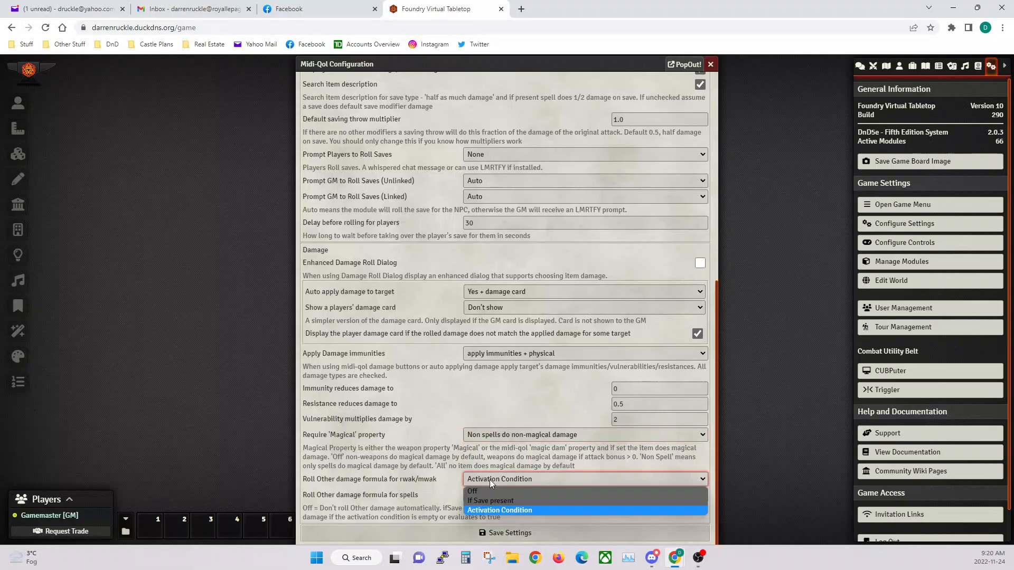
{"action": "left_click", "coordinate": [482, 491]}
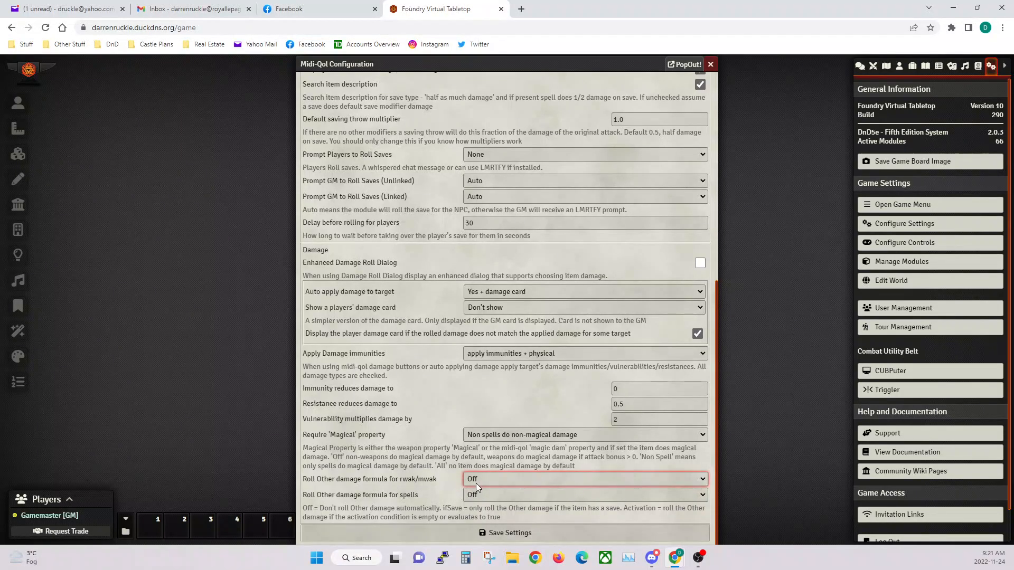
{"action": "scroll", "coordinate": [442, 309], "scroll_direction": "up", "scroll_amount": 10}
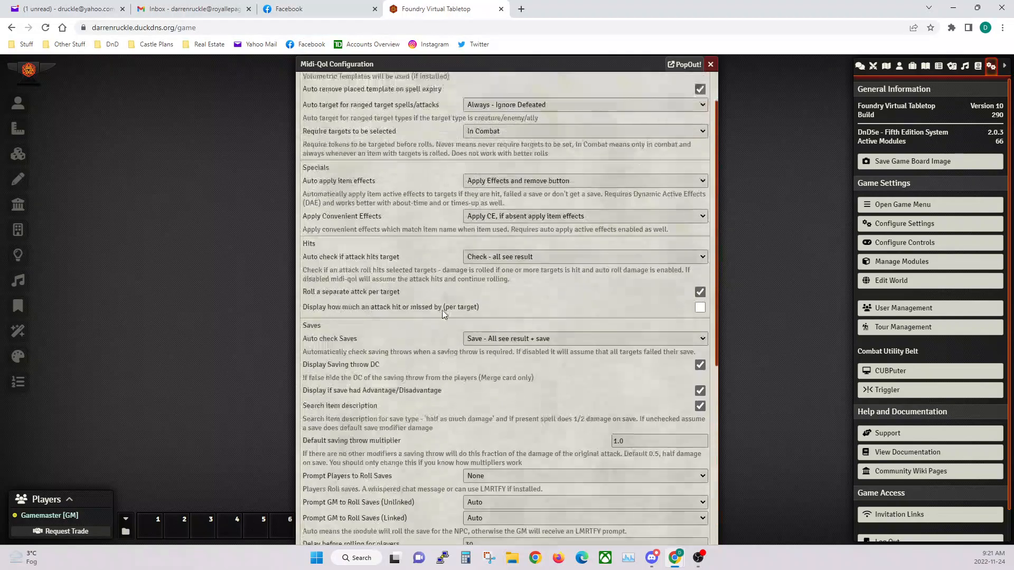
{"action": "scroll", "coordinate": [413, 395], "scroll_direction": "down", "scroll_amount": 15}
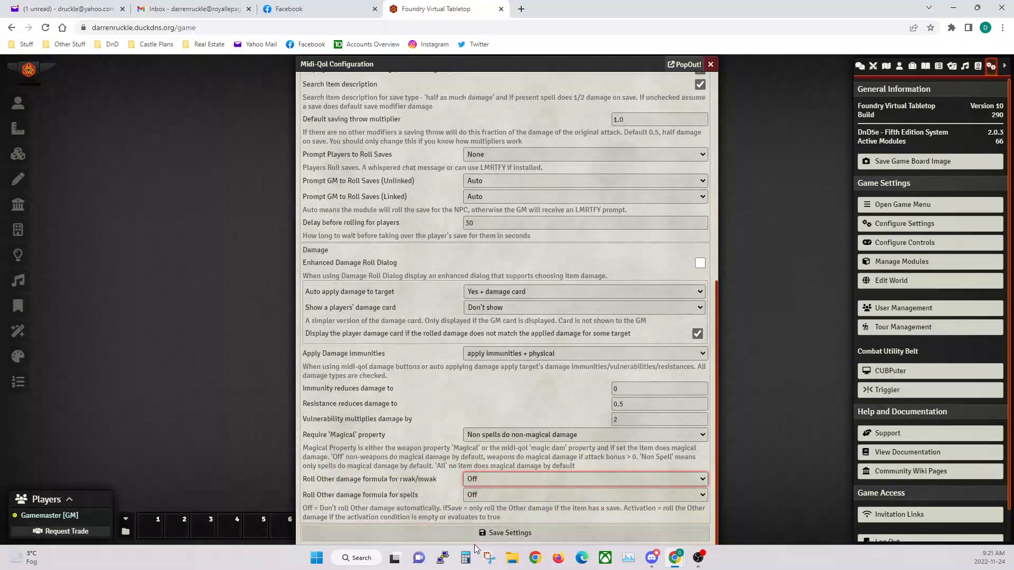
{"action": "left_click", "coordinate": [495, 538]}
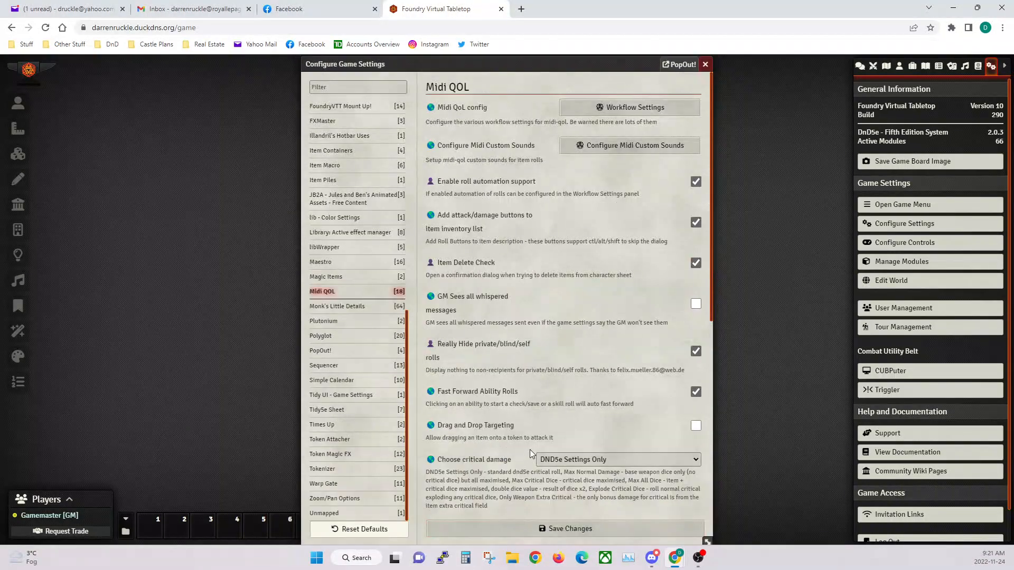
Step: In the Midi QOL Reactions options, enable the chat prompt for reactions and set Enforce Reactions to All actors: prompt if used
{"action": "left_click", "coordinate": [623, 107]}
{"action": "left_click", "coordinate": [457, 194]}
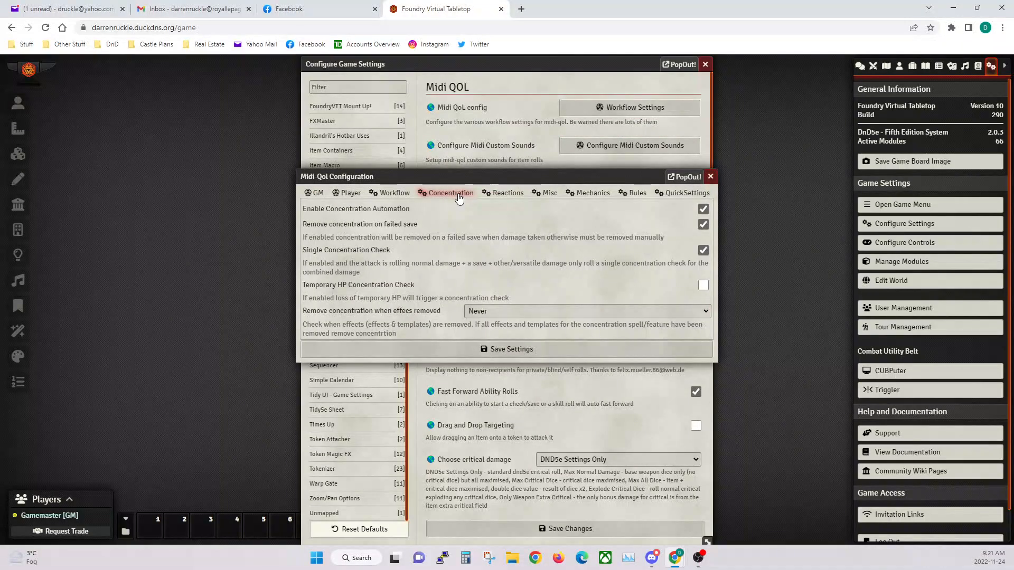
{"action": "left_click", "coordinate": [505, 194]}
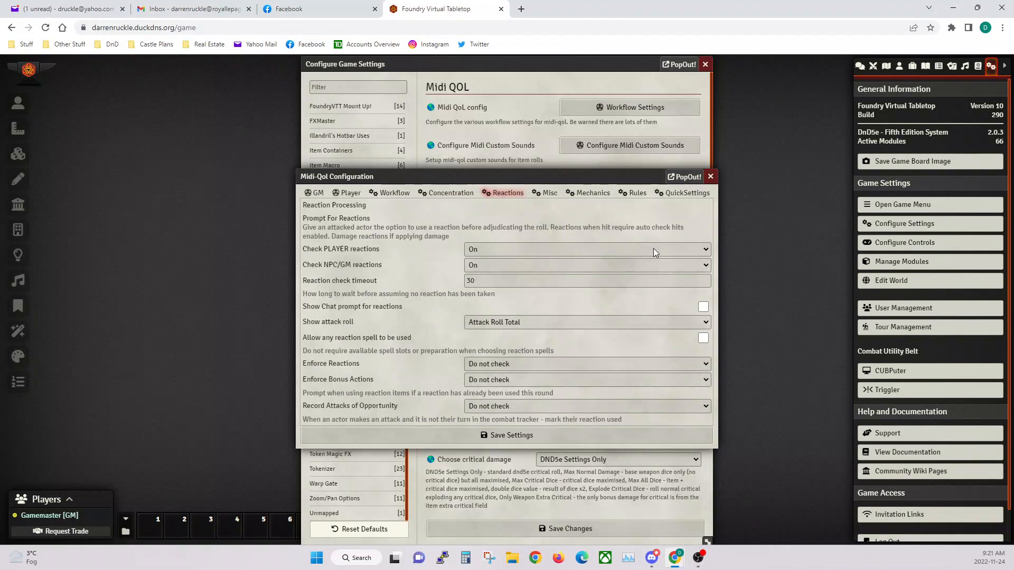
{"action": "left_click", "coordinate": [702, 308]}
{"action": "left_click", "coordinate": [482, 364]}
{"action": "left_click", "coordinate": [488, 405]}
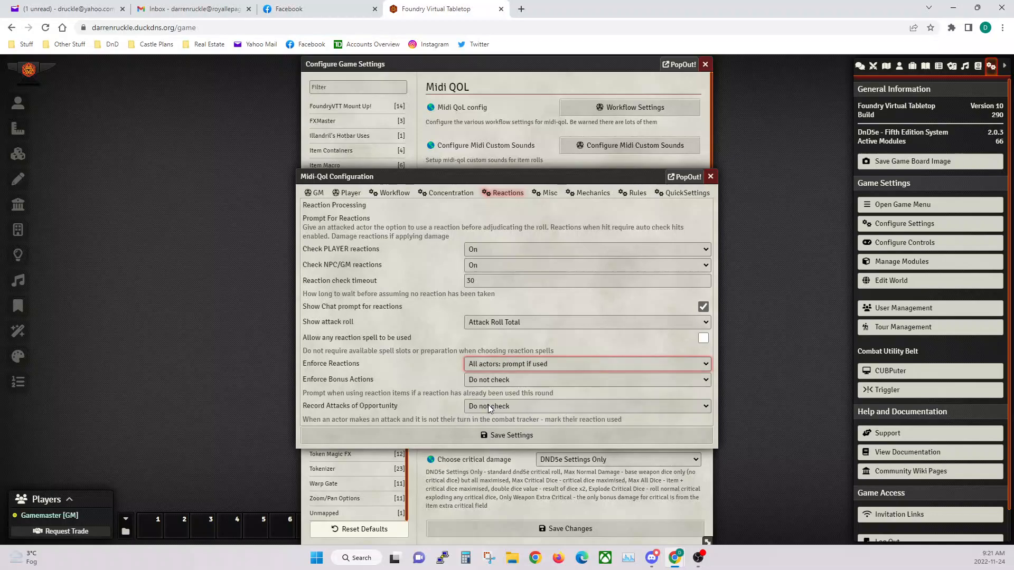
Step: Set Enforce Bonus Actions to All actors: prompt if used, Record Attacks of Opportunity to All actors, and save
{"action": "left_click", "coordinate": [482, 379]}
{"action": "left_click", "coordinate": [483, 418]}
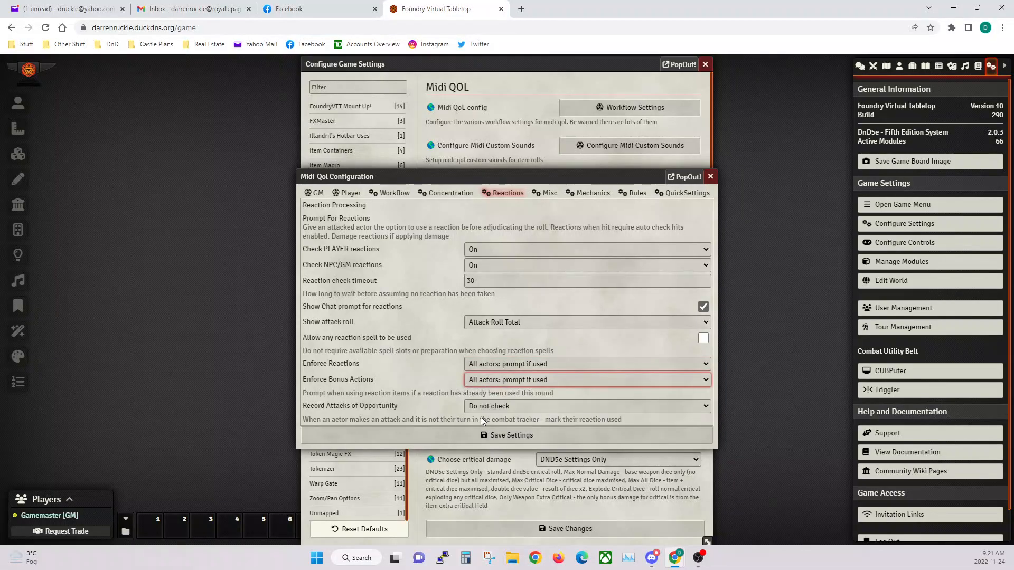
{"action": "left_click", "coordinate": [483, 408]}
{"action": "left_click", "coordinate": [488, 436]}
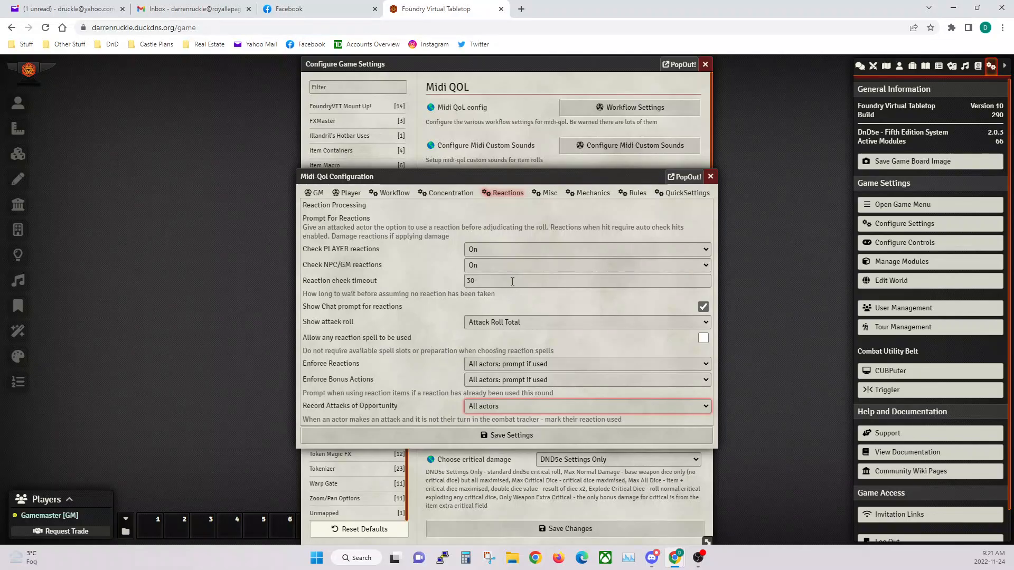
{"action": "left_click", "coordinate": [508, 435]}
Step: In the Midi QOL Misc options, disable Keep Roll Statistics, enable midi-qol custom sounds, and save the settings
{"action": "left_click", "coordinate": [628, 109]}
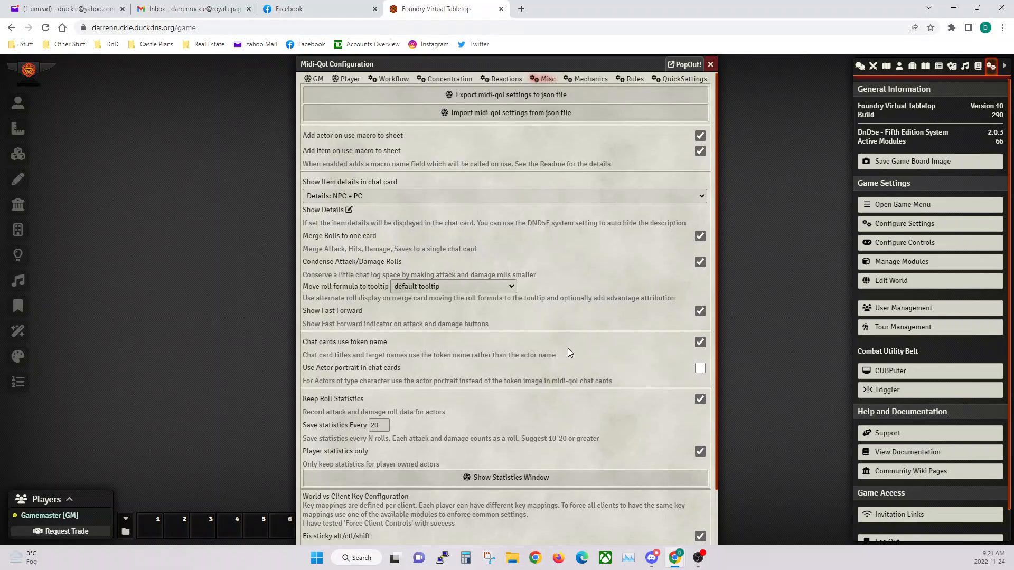
{"action": "scroll", "coordinate": [568, 347], "scroll_direction": "down", "scroll_amount": 1}
{"action": "scroll", "coordinate": [552, 362], "scroll_direction": "down", "scroll_amount": 1}
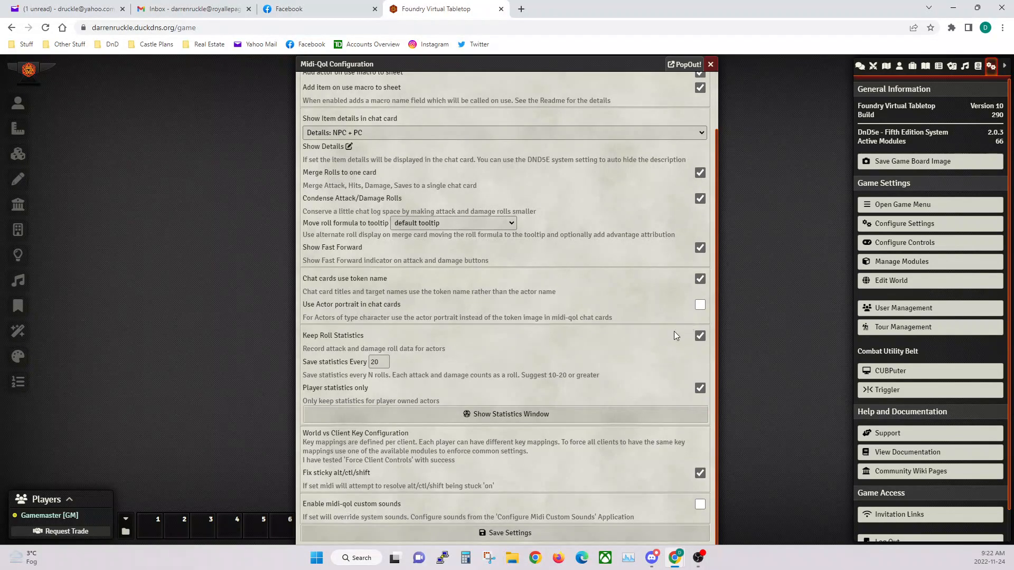
{"action": "left_click", "coordinate": [700, 336]}
{"action": "left_click", "coordinate": [700, 505]}
{"action": "left_click", "coordinate": [504, 533]}
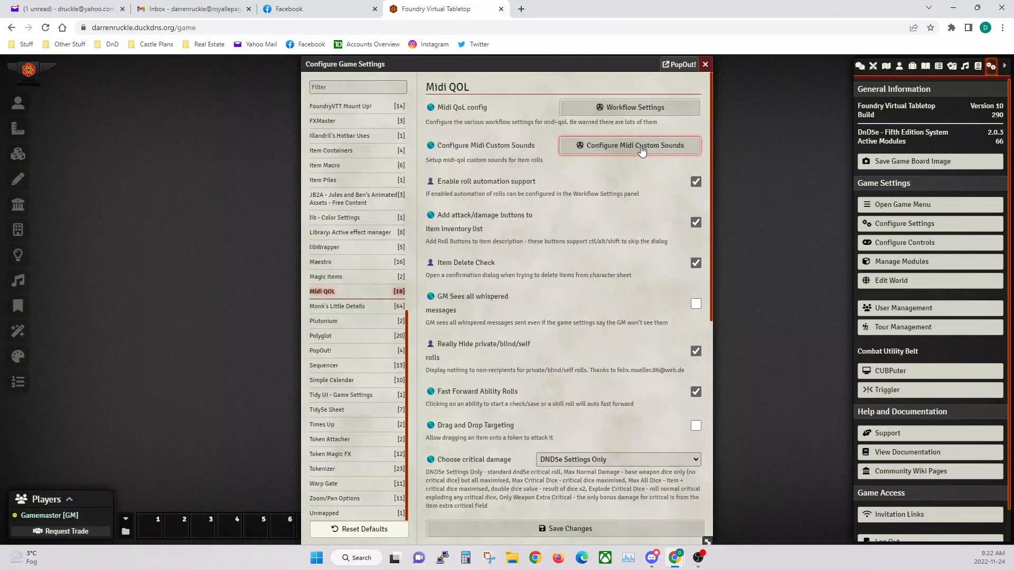
Step: In the Midi QOL Mechanics options, set the Mark Wounded HP percentage to 0 and save the settings
{"action": "left_click", "coordinate": [626, 112]}
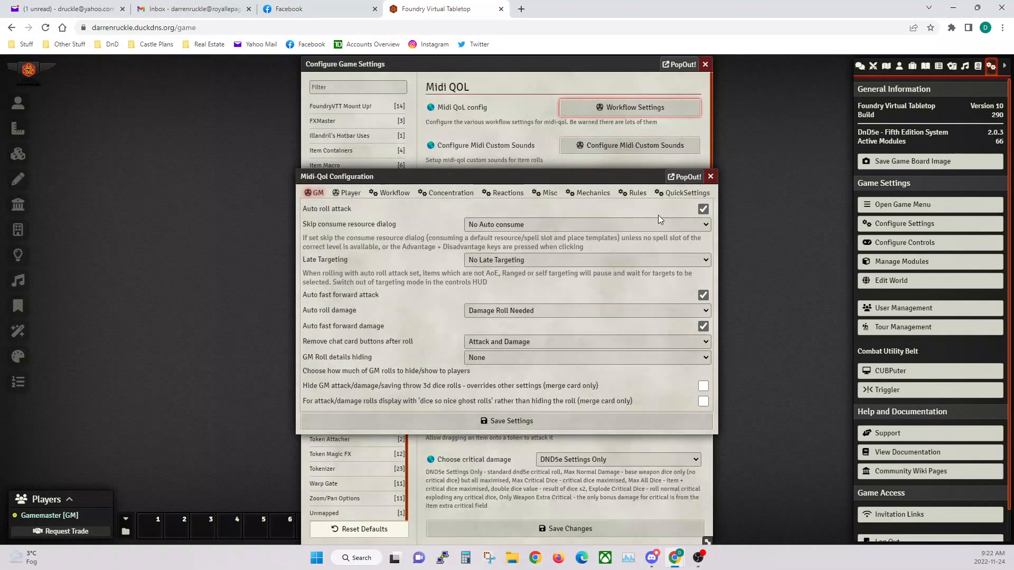
{"action": "left_click", "coordinate": [591, 195]}
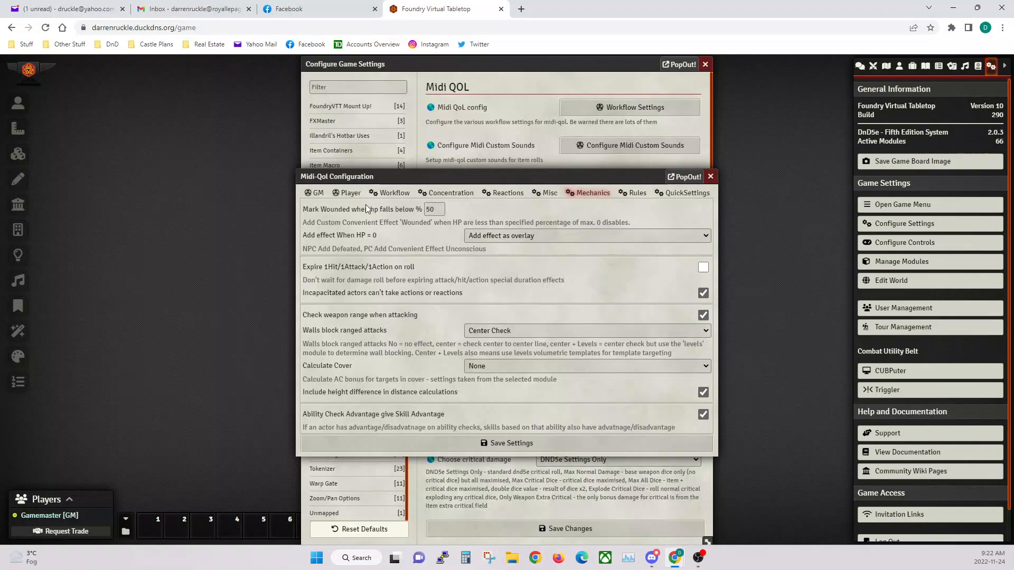
{"action": "double_click", "coordinate": [439, 211]}
{"action": "type", "text": "0"}
{"action": "key", "text": "Tab"}
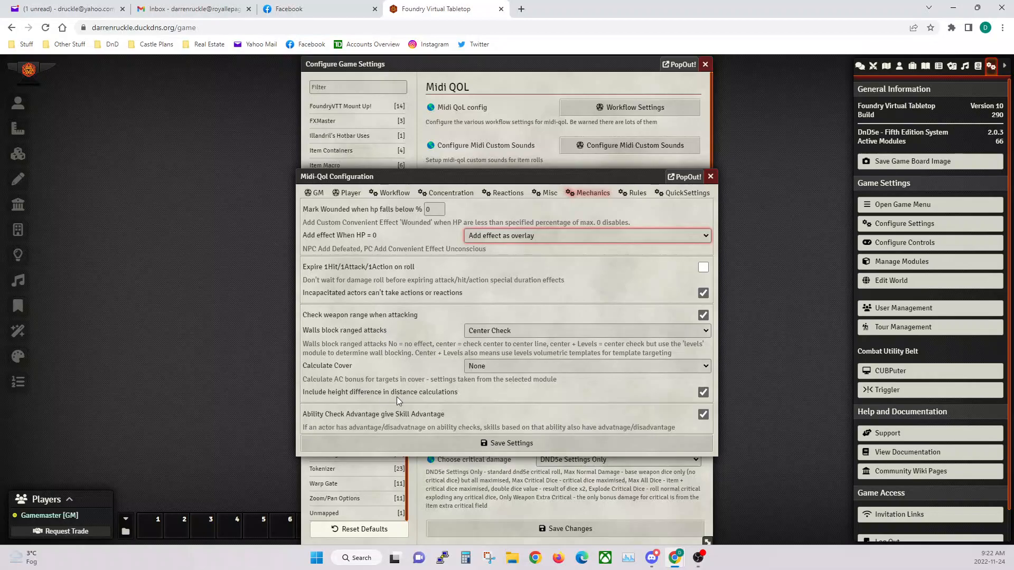
{"action": "left_click", "coordinate": [499, 446]}
Step: Review the Midi QOL Rules options in the workflow settings and save the configuration
{"action": "left_click", "coordinate": [627, 115]}
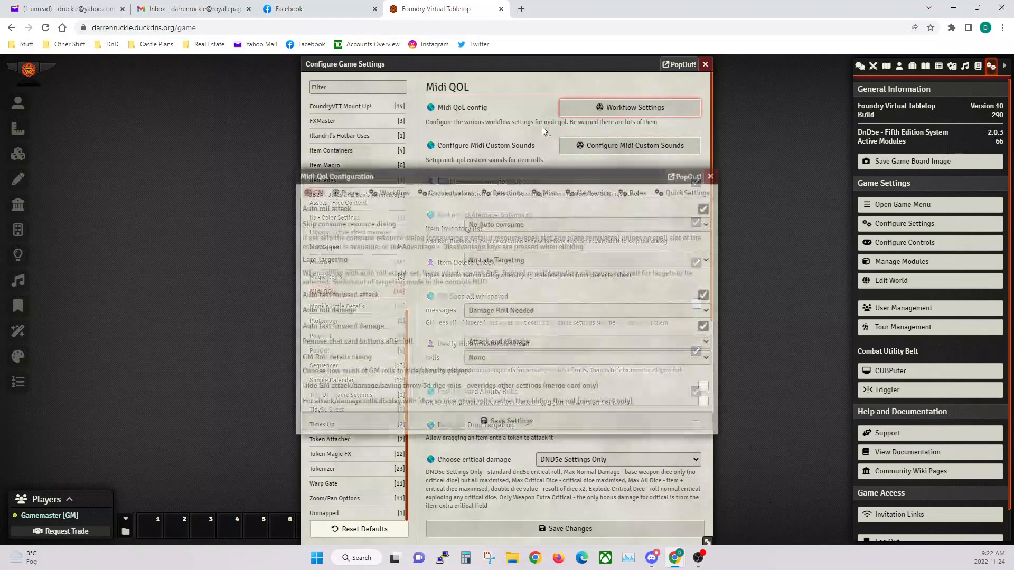
{"action": "left_click", "coordinate": [623, 193]}
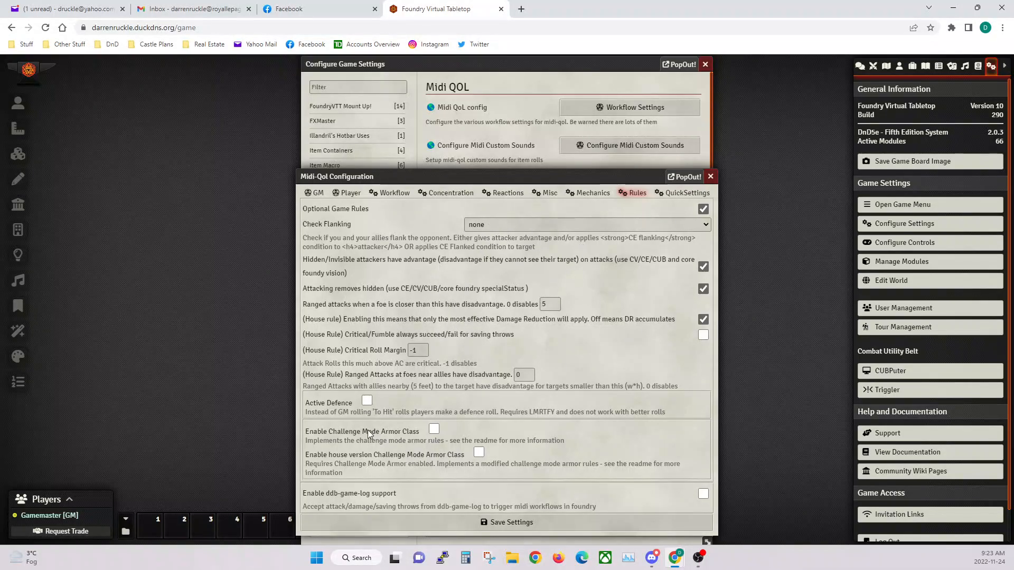
{"action": "left_click", "coordinate": [524, 522]}
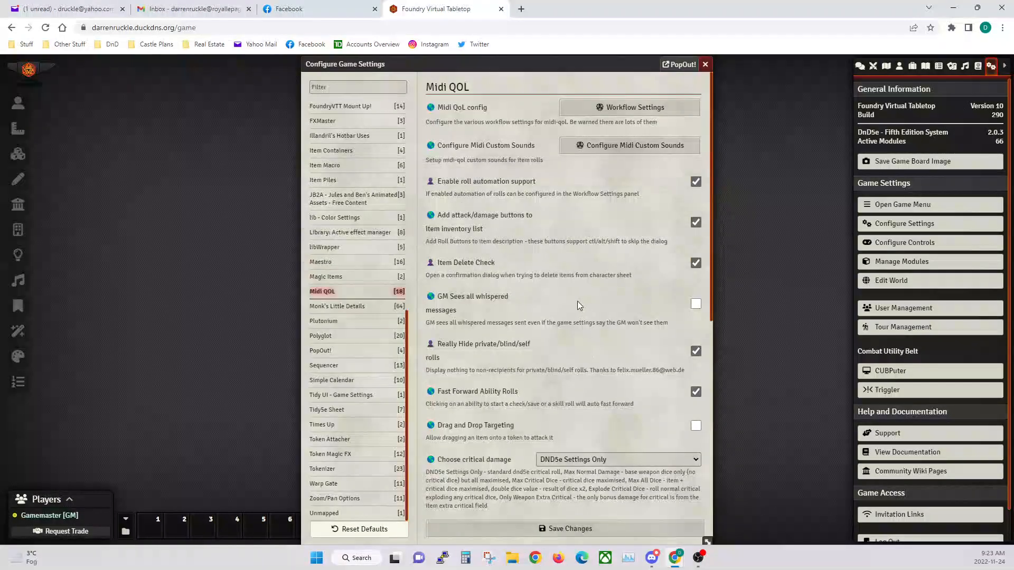
Step: Create the sample playlist for the Midi QOL custom sounds
{"action": "left_click", "coordinate": [606, 152]}
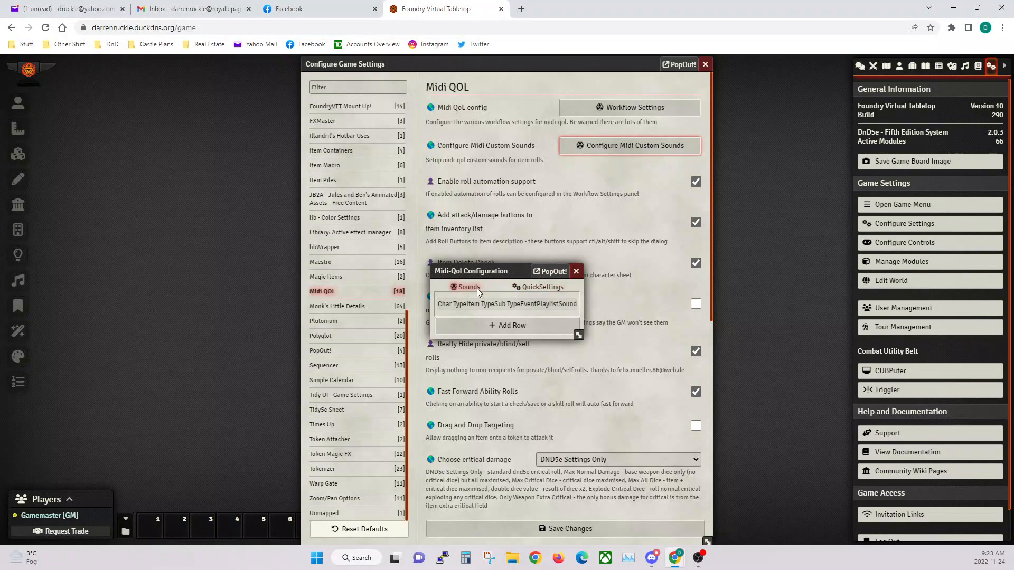
{"action": "left_click", "coordinate": [531, 288]}
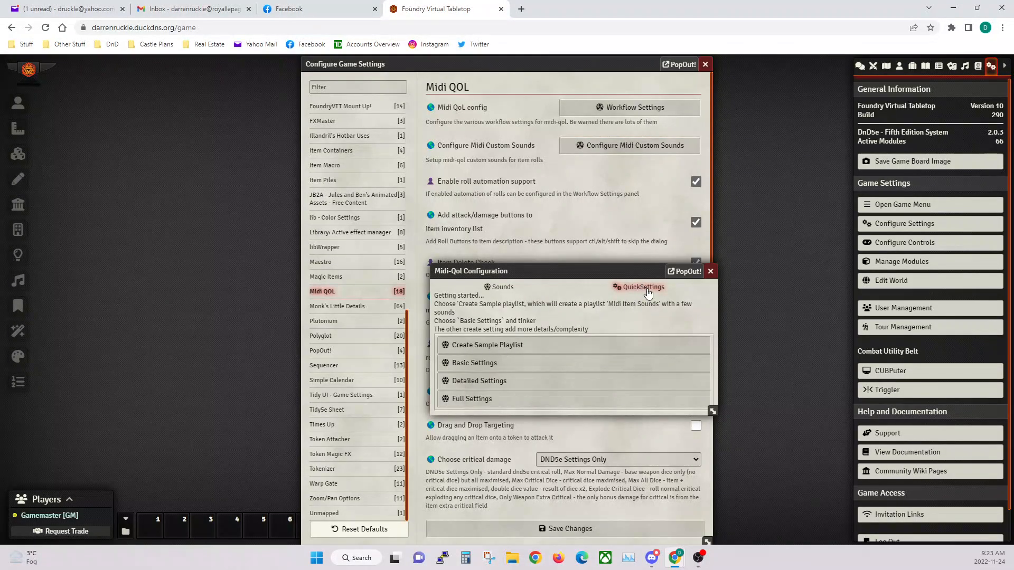
{"action": "left_click", "coordinate": [525, 347]}
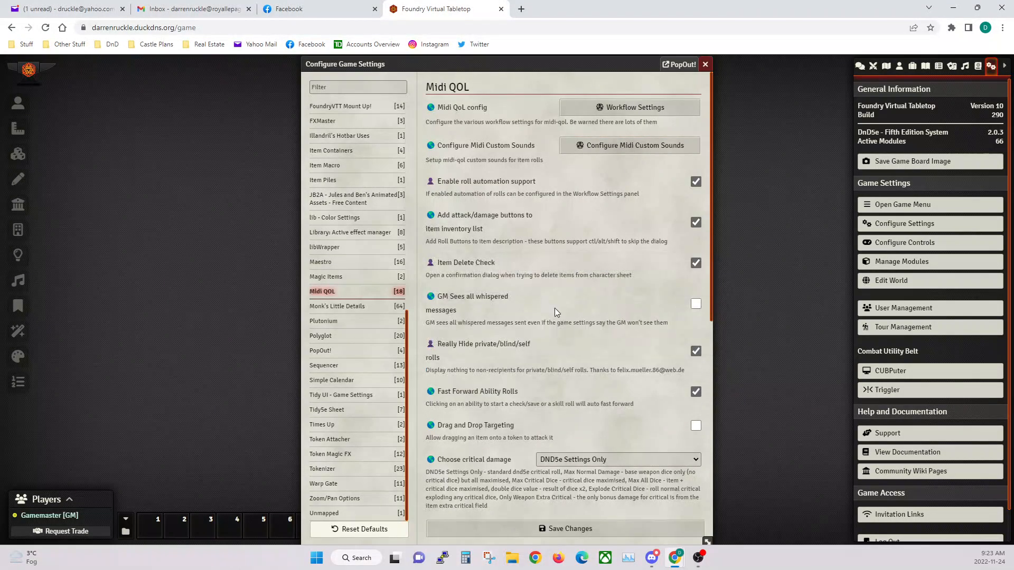
Step: Check which sounds the Midi Item Tracks playlist contains, and return to the game settings
{"action": "left_click", "coordinate": [964, 65]}
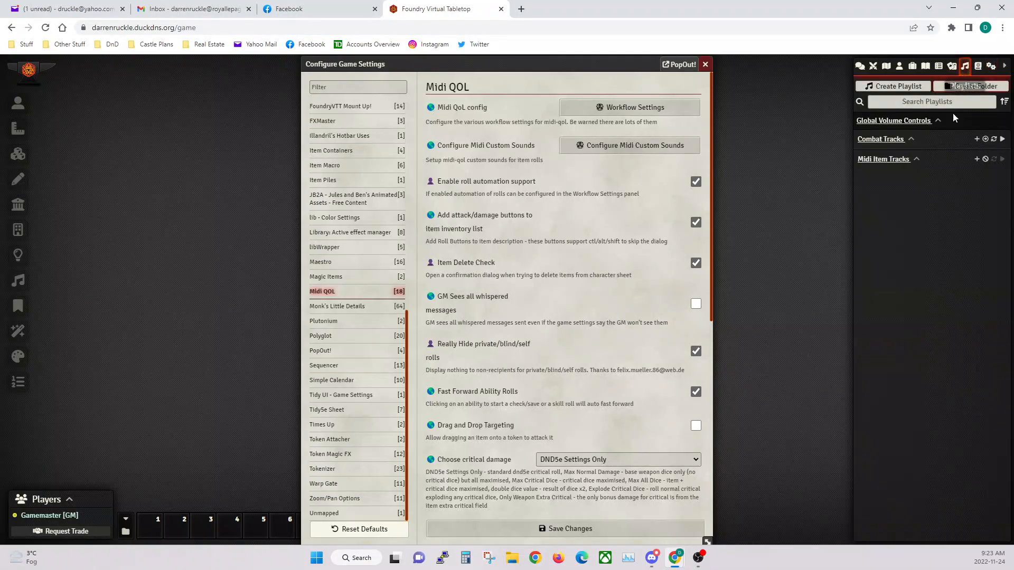
{"action": "left_click", "coordinate": [917, 162]}
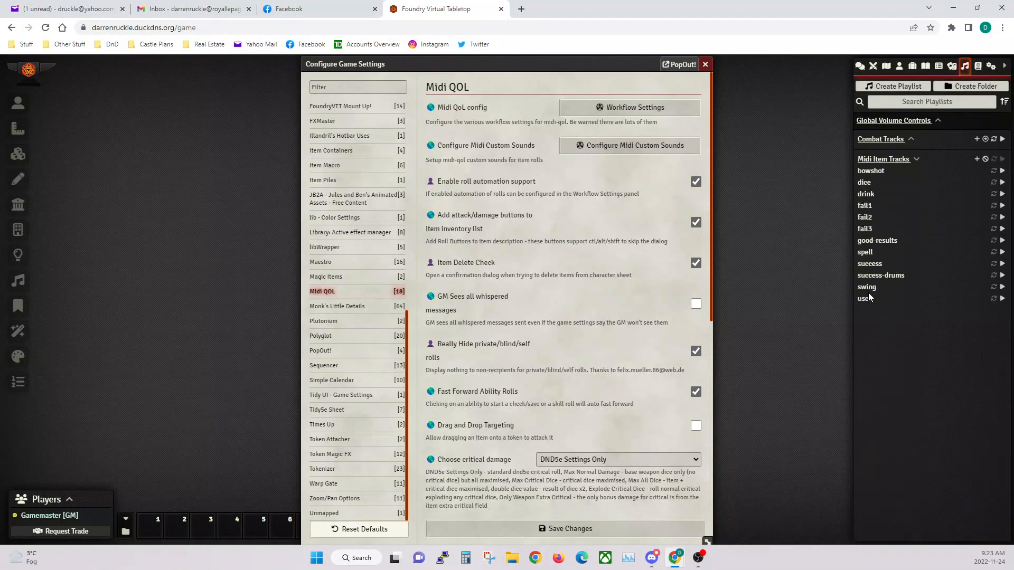
{"action": "left_click", "coordinate": [917, 162]}
{"action": "left_click", "coordinate": [991, 66]}
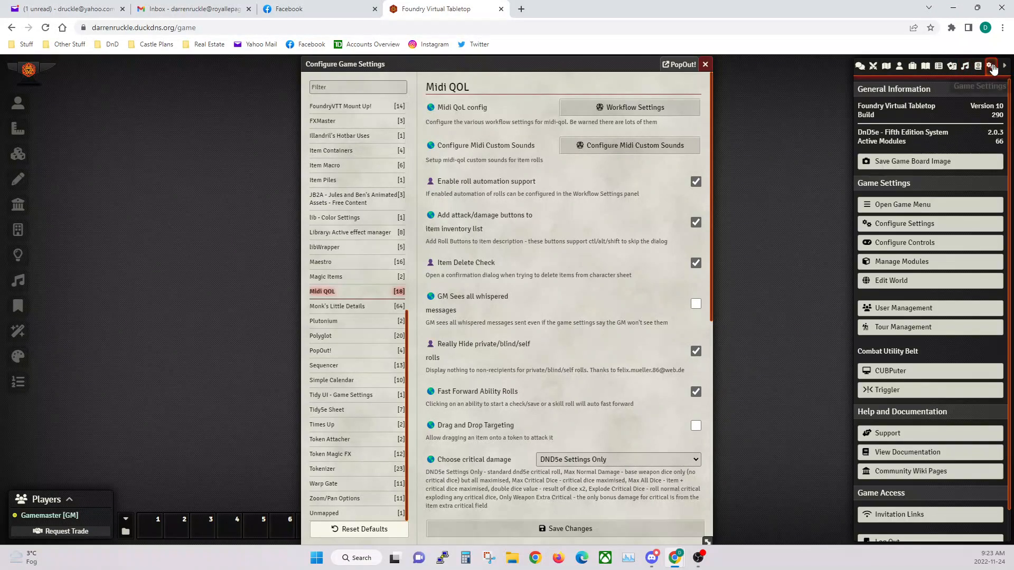
Step: Apply the Basic Settings preset to the Midi QOL custom sounds
{"action": "left_click", "coordinate": [639, 147]}
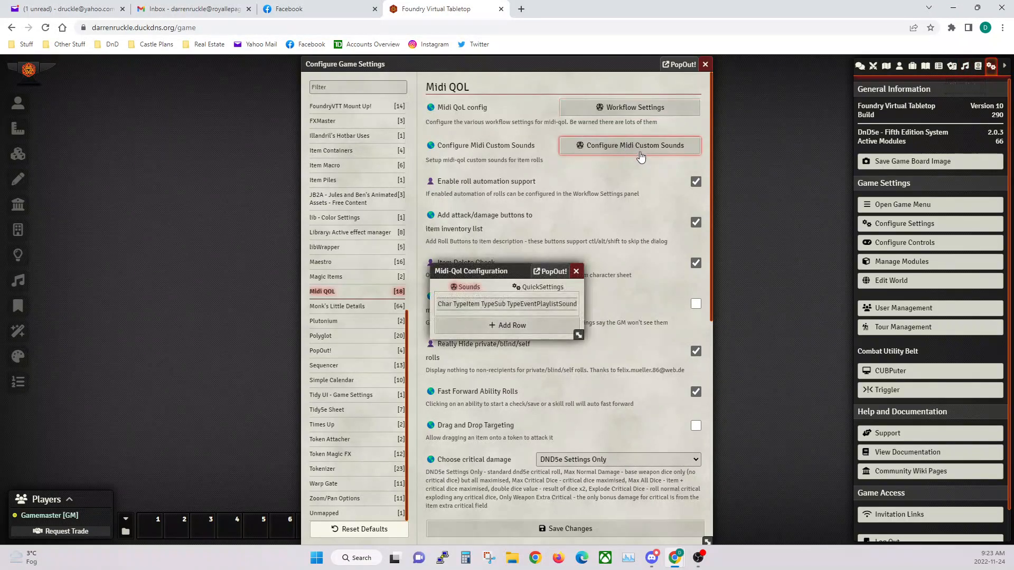
{"action": "left_click", "coordinate": [551, 288]}
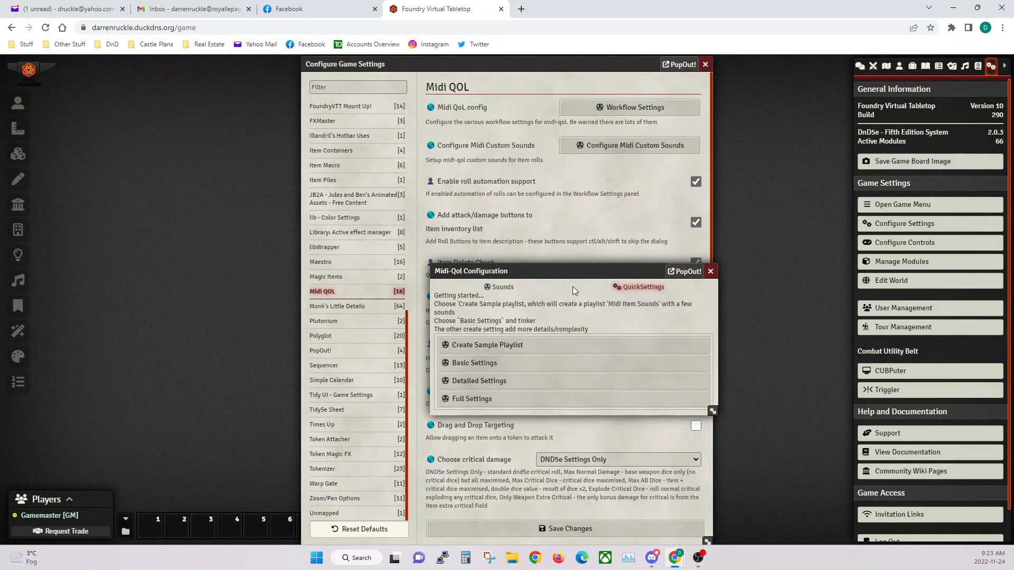
{"action": "left_click", "coordinate": [474, 363]}
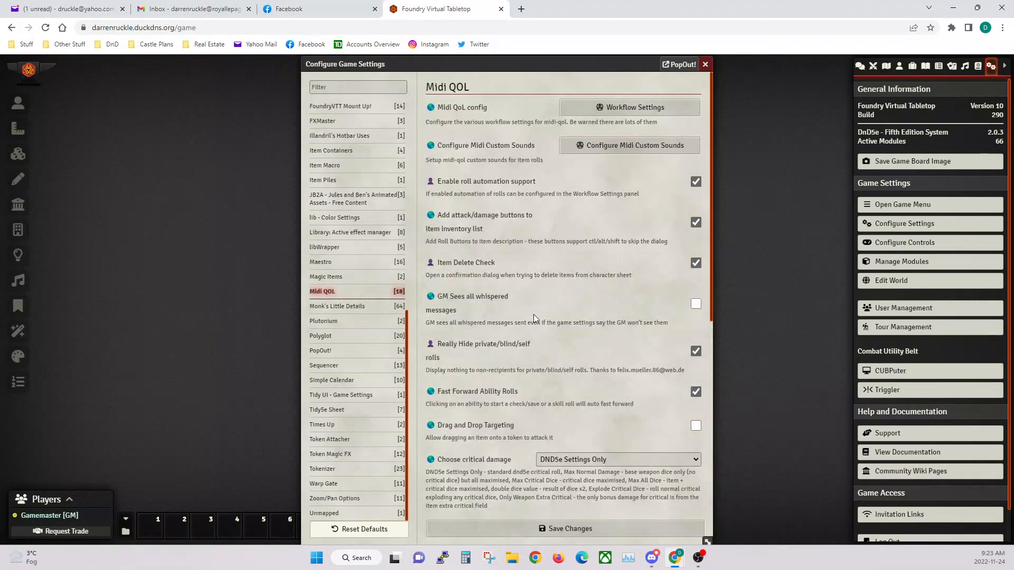
Step: Set the custom sounds for the Item Roll, Attack Roll and Damage Roll events to none, and save the Midi QOL settings
{"action": "left_click", "coordinate": [585, 146]}
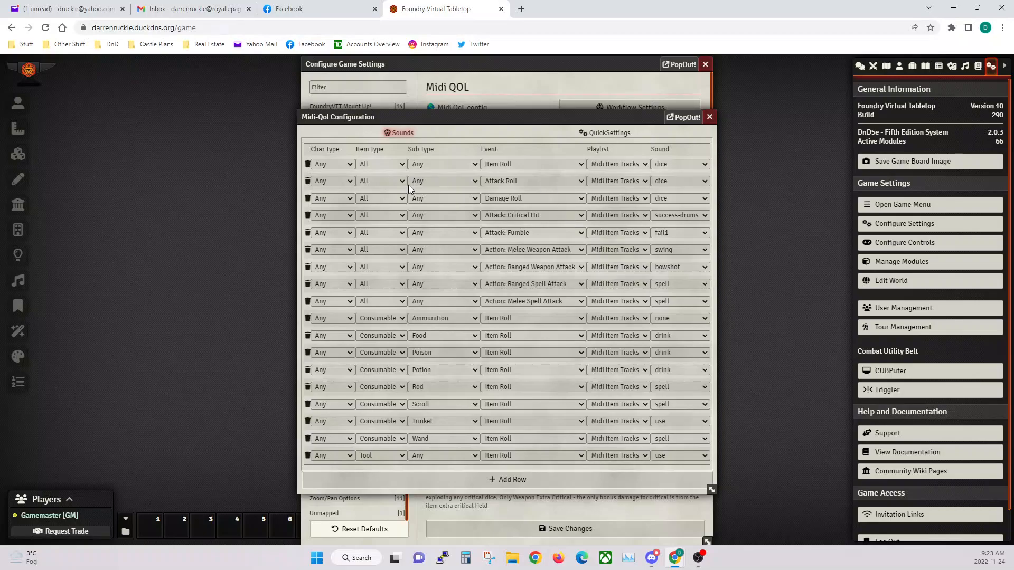
{"action": "left_click", "coordinate": [672, 163]}
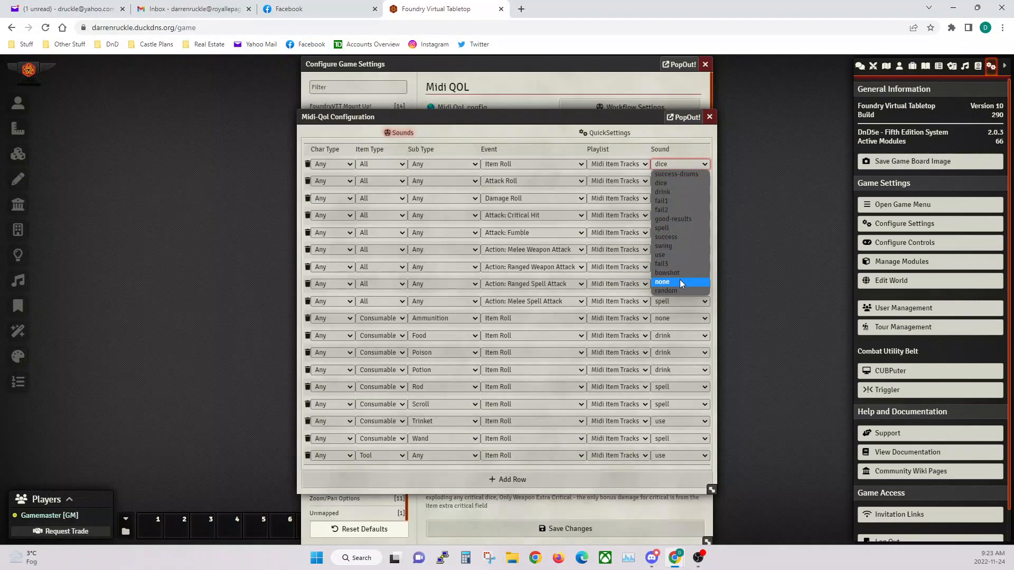
{"action": "left_click", "coordinate": [679, 279]}
{"action": "left_click", "coordinate": [672, 181]}
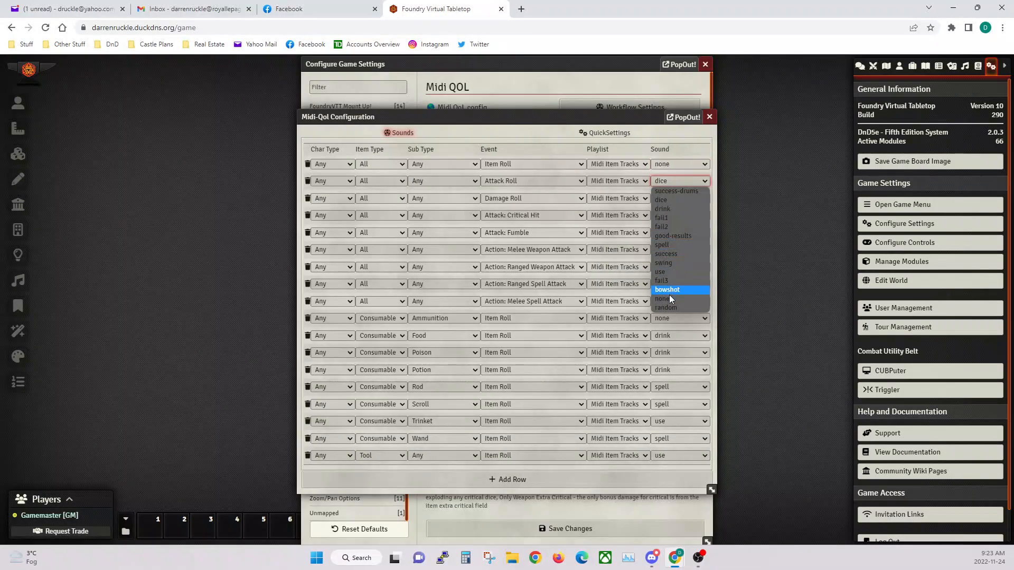
{"action": "left_click", "coordinate": [670, 294]}
{"action": "left_click", "coordinate": [661, 197]}
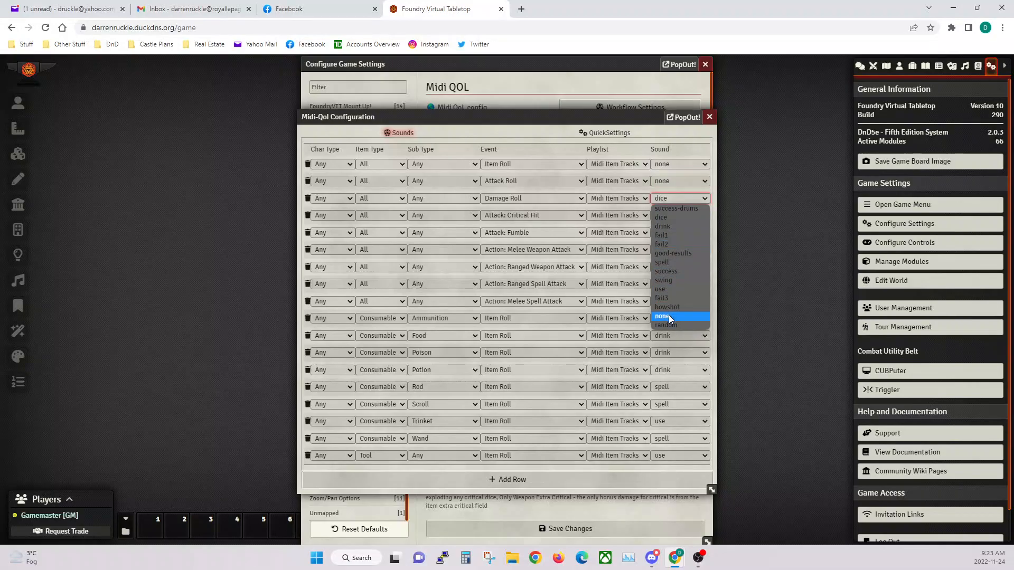
{"action": "left_click", "coordinate": [702, 315]}
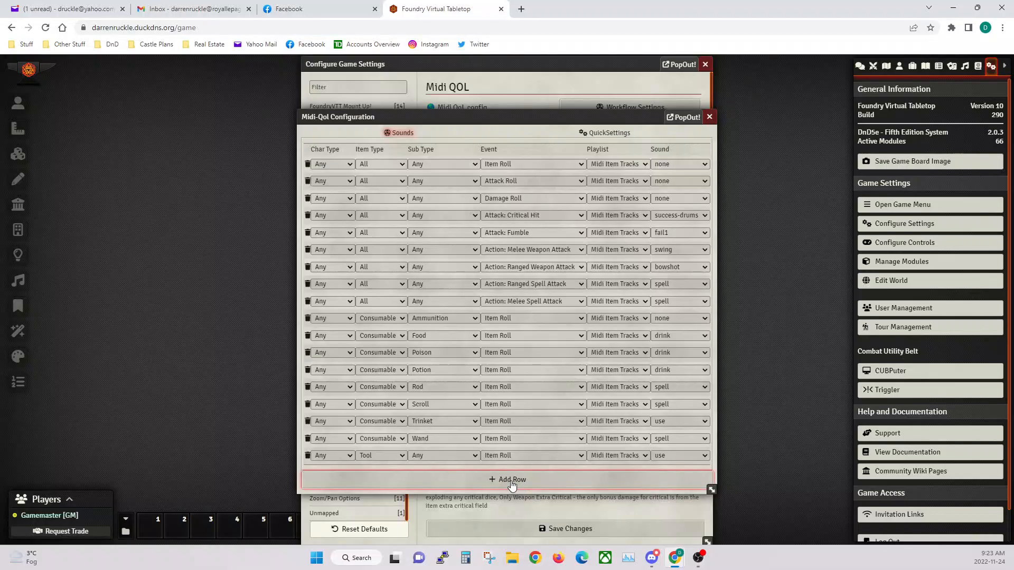
{"action": "left_click_drag", "start_coordinate": [714, 491], "coordinate": [743, 491]}
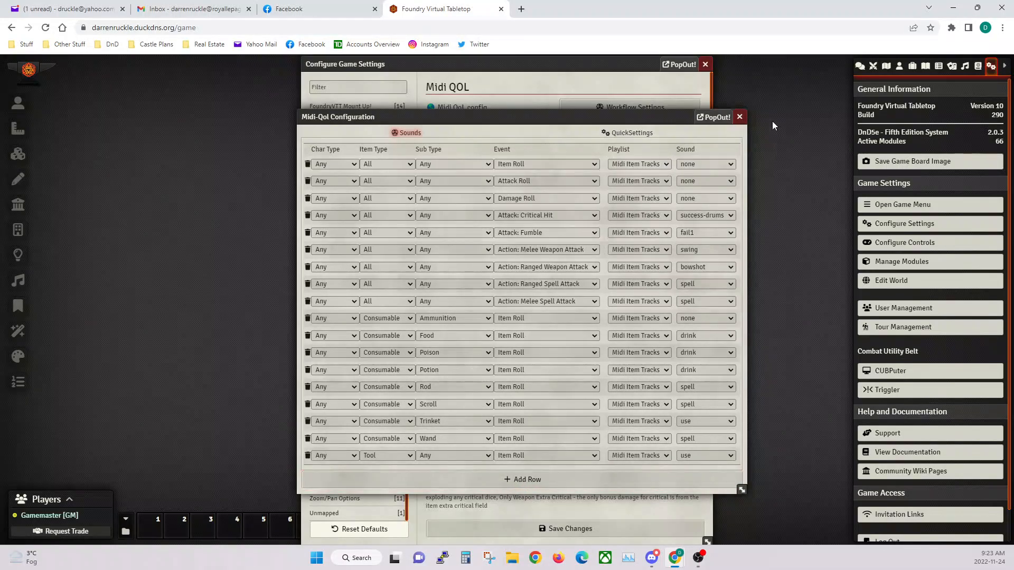
{"action": "left_click", "coordinate": [739, 118]}
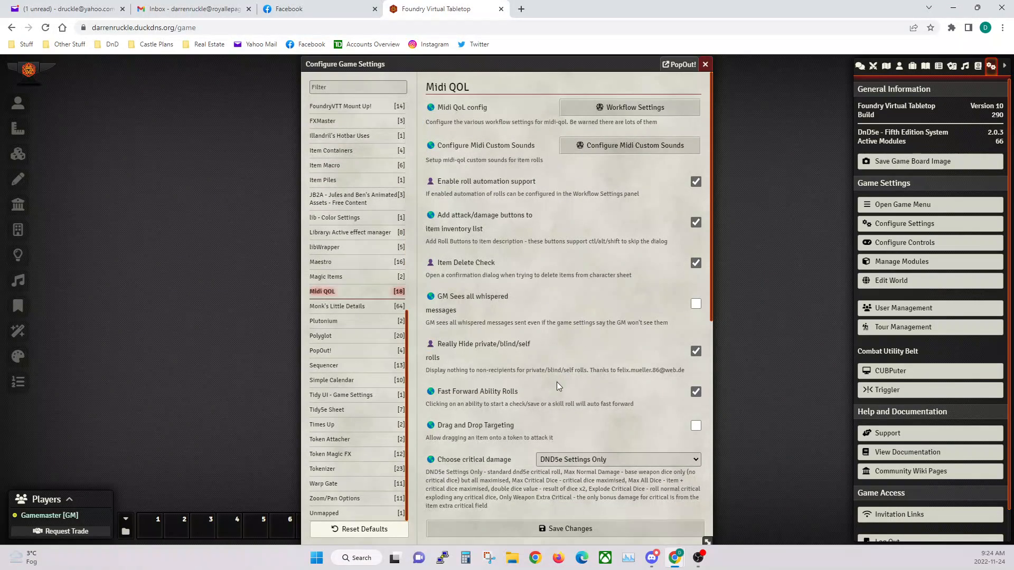
{"action": "left_click", "coordinate": [554, 529]}
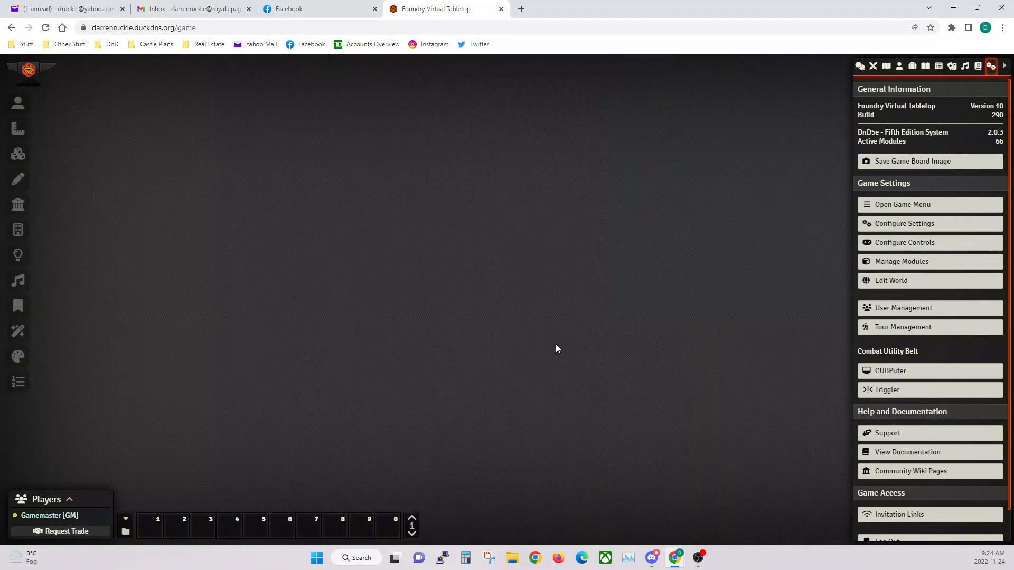
Step: Reopen the game settings and review the Monk's Little Details options for system changes, combat tracker and combat turn
{"action": "left_click", "coordinate": [898, 226]}
{"action": "scroll", "coordinate": [355, 343], "scroll_direction": "down", "scroll_amount": 8}
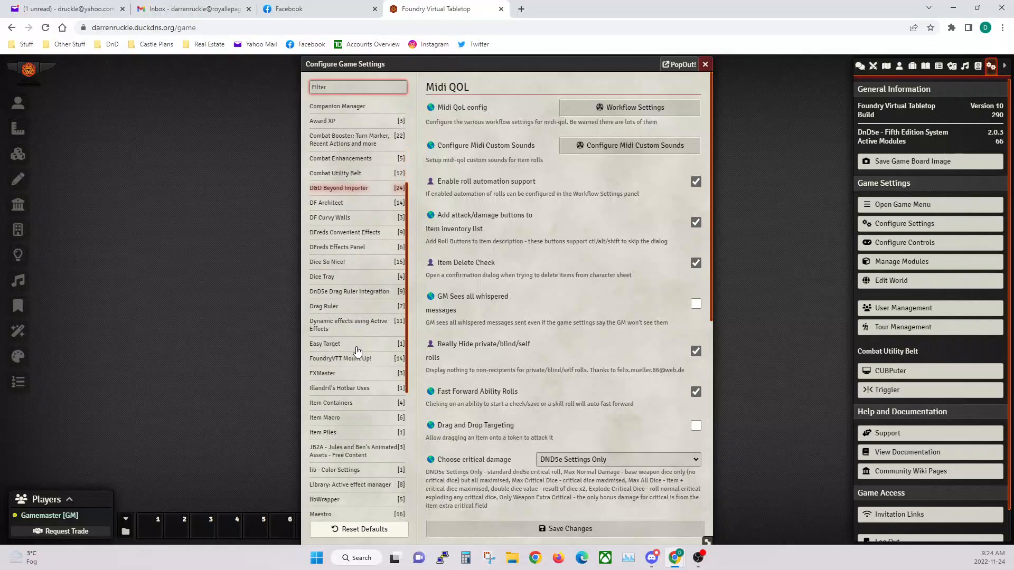
{"action": "left_click", "coordinate": [353, 308]}
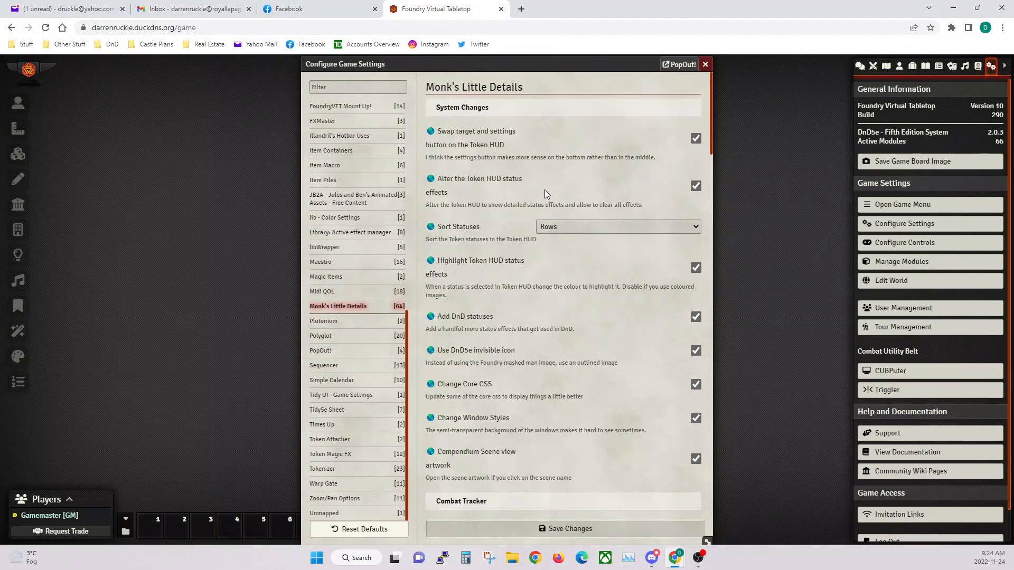
{"action": "scroll", "coordinate": [522, 231], "scroll_direction": "down", "scroll_amount": 4}
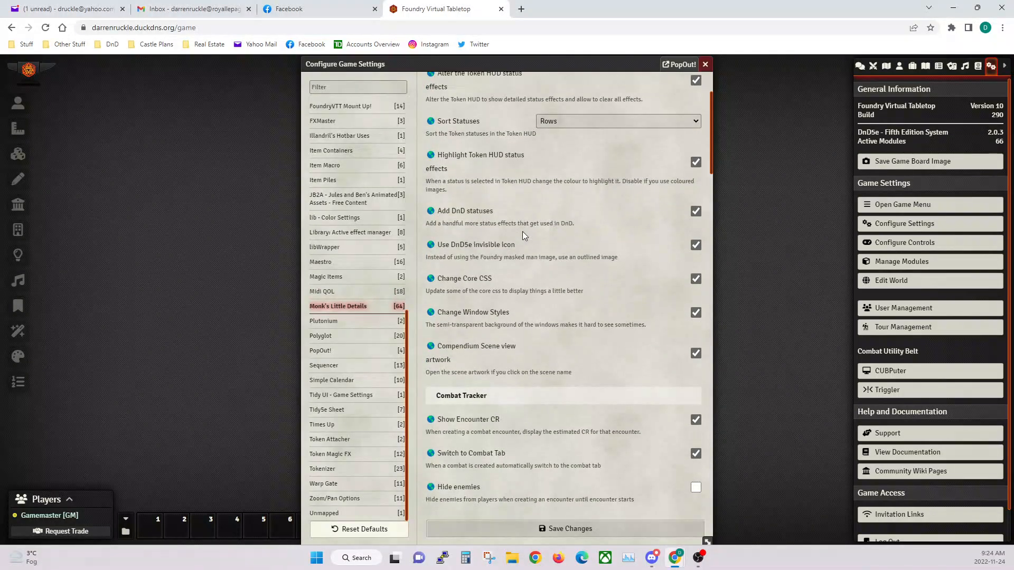
{"action": "scroll", "coordinate": [522, 234], "scroll_direction": "down", "scroll_amount": 4}
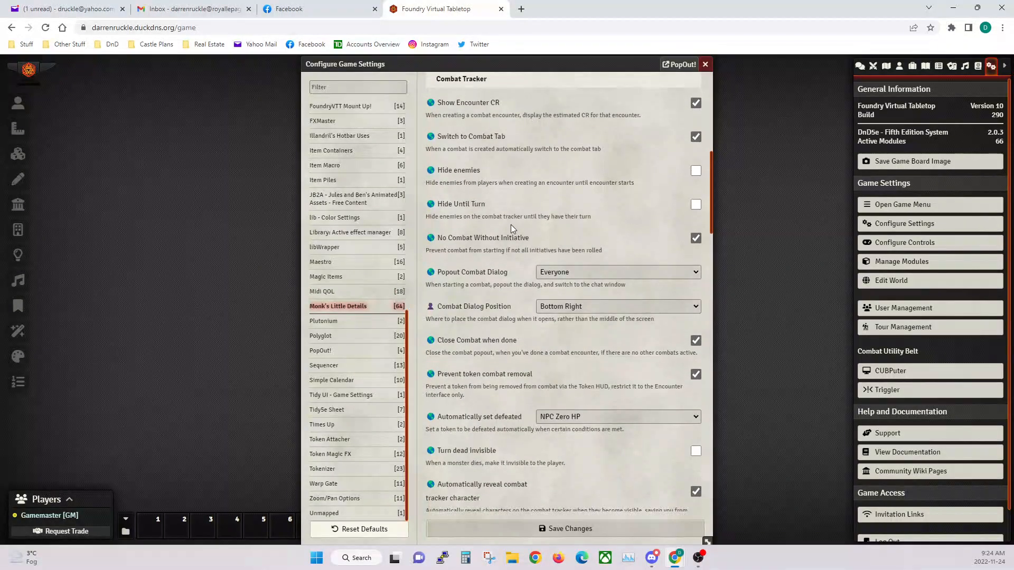
{"action": "scroll", "coordinate": [476, 217], "scroll_direction": "down", "scroll_amount": 5}
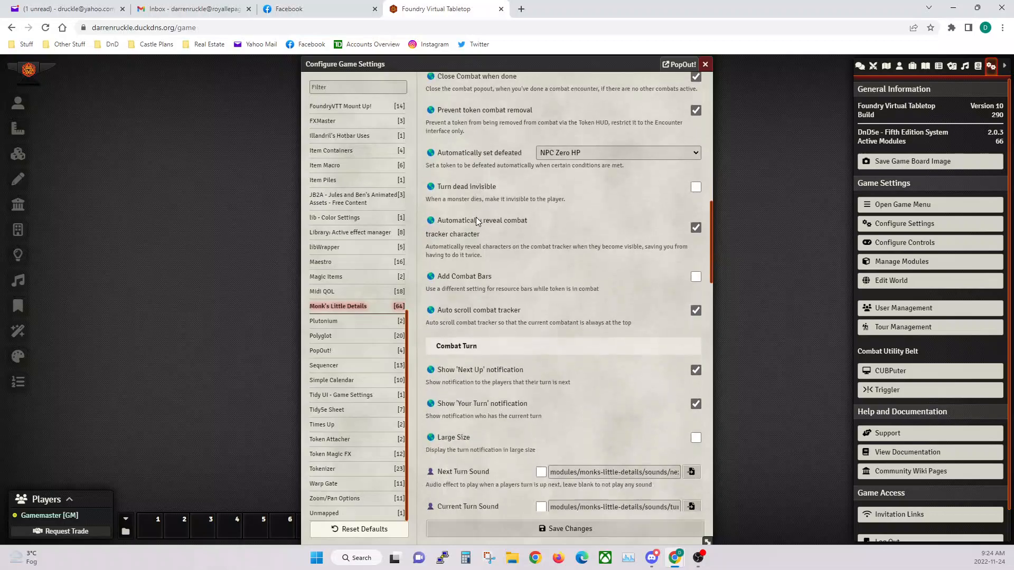
{"action": "scroll", "coordinate": [476, 217], "scroll_direction": "down", "scroll_amount": 2}
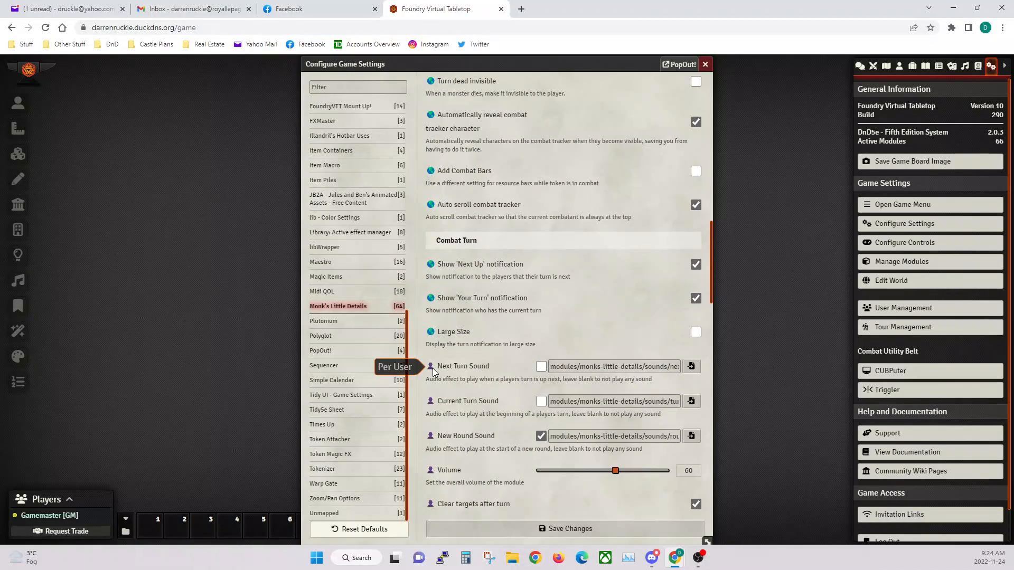
Step: Look through the list of configurable modules and enable Large Size for the Monk's Little Details turn notification
{"action": "scroll", "coordinate": [376, 268], "scroll_direction": "up", "scroll_amount": 7}
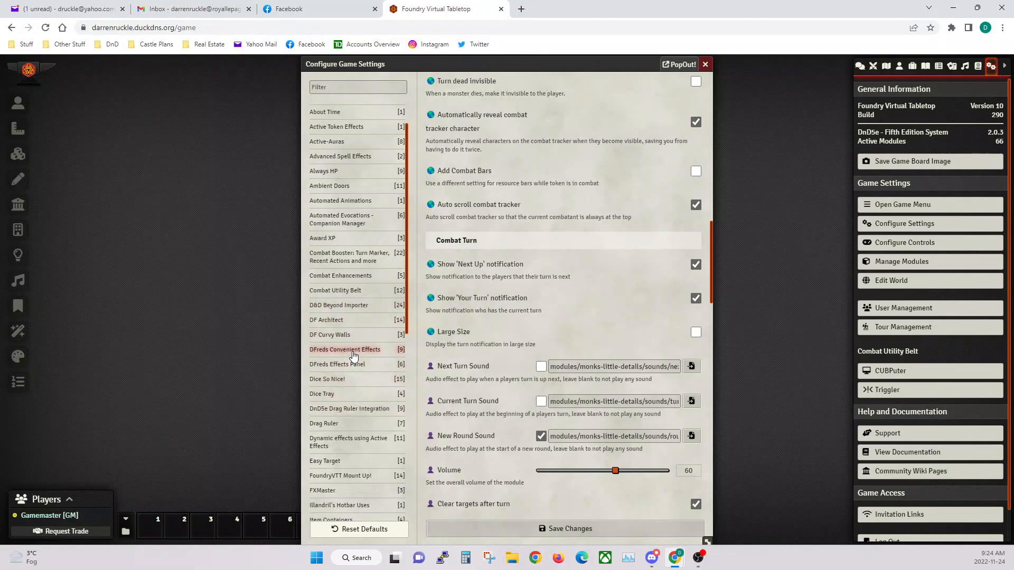
{"action": "scroll", "coordinate": [354, 336], "scroll_direction": "down", "scroll_amount": 1}
{"action": "scroll", "coordinate": [355, 336], "scroll_direction": "down", "scroll_amount": 1}
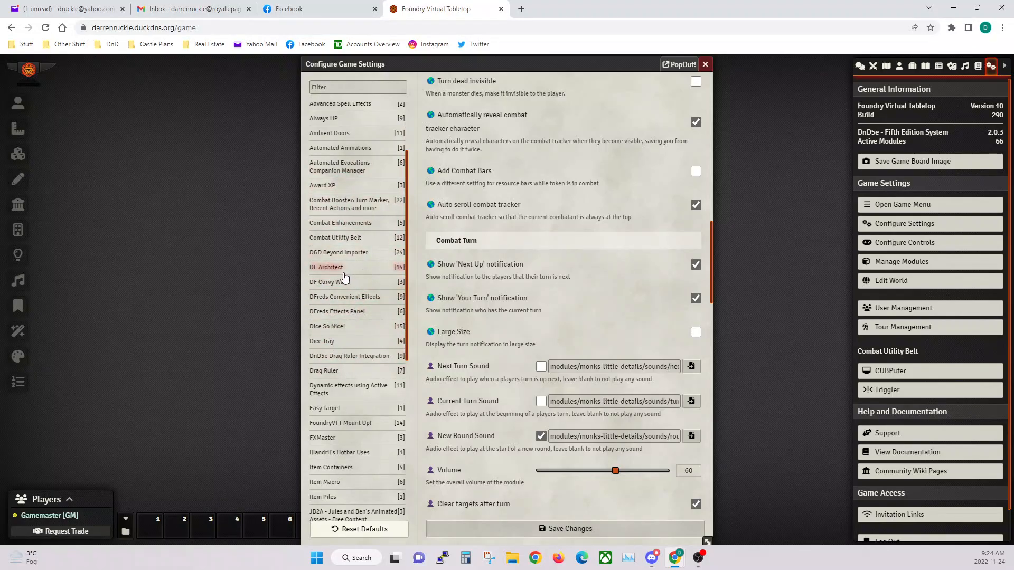
{"action": "scroll", "coordinate": [352, 315], "scroll_direction": "down", "scroll_amount": 3}
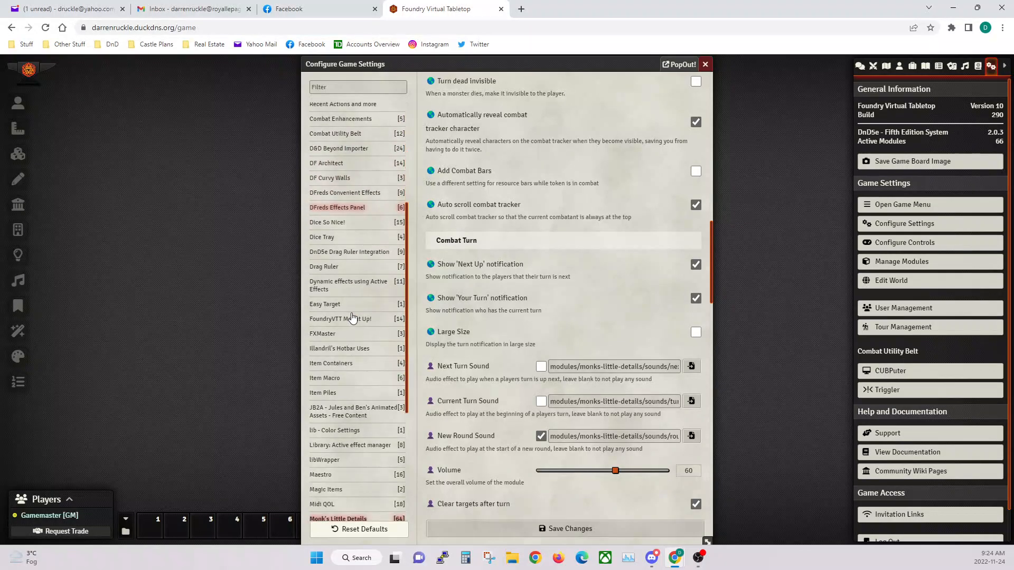
{"action": "scroll", "coordinate": [348, 375], "scroll_direction": "up", "scroll_amount": 6}
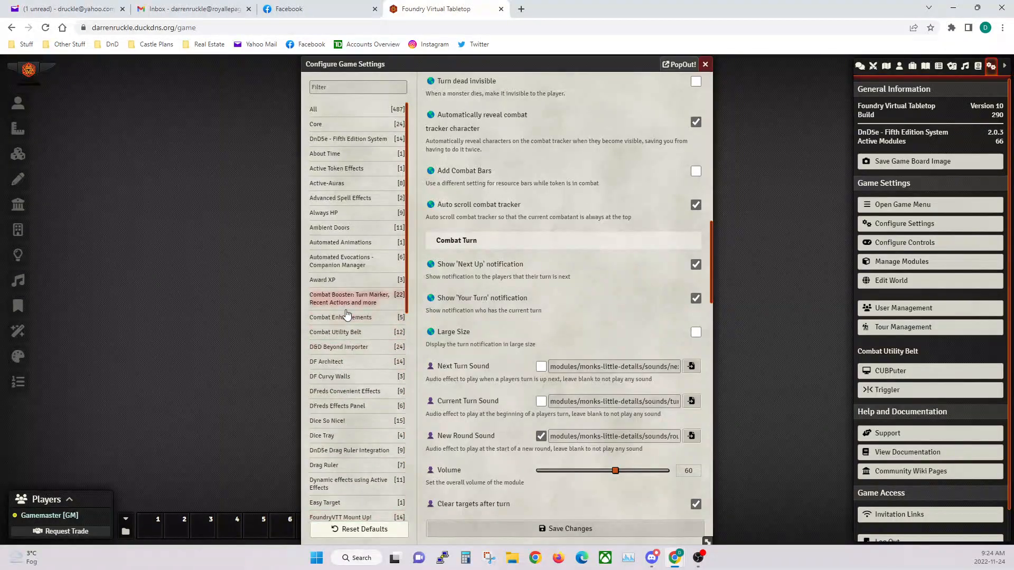
{"action": "scroll", "coordinate": [357, 356], "scroll_direction": "down", "scroll_amount": 1}
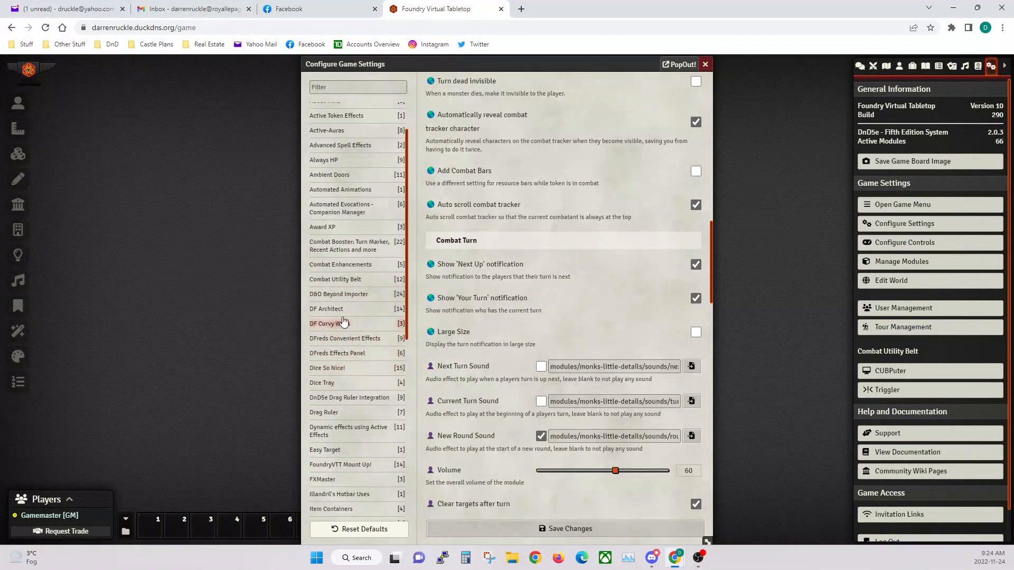
{"action": "scroll", "coordinate": [340, 263], "scroll_direction": "up", "scroll_amount": 1}
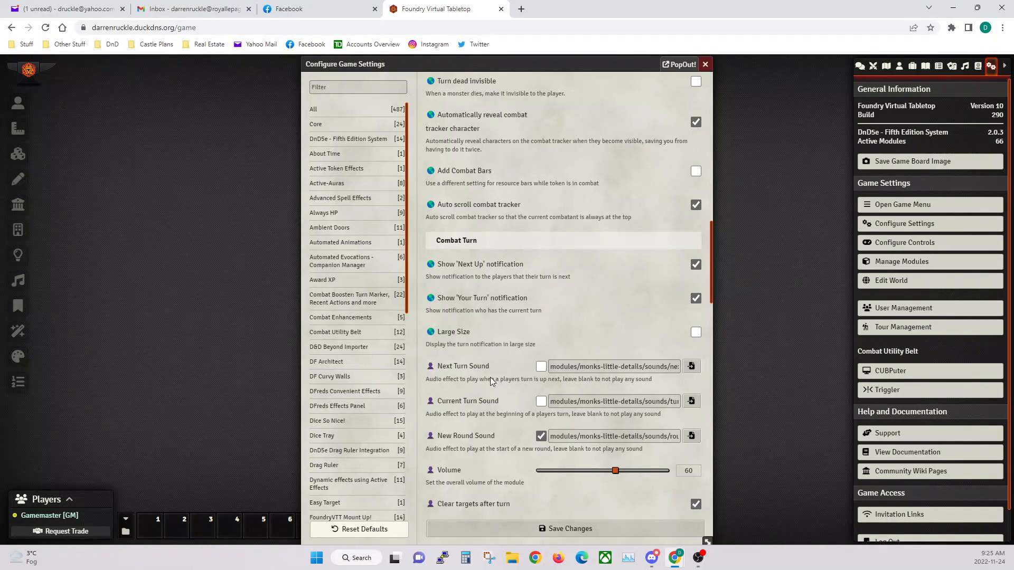
{"action": "scroll", "coordinate": [348, 322], "scroll_direction": "down", "scroll_amount": 2}
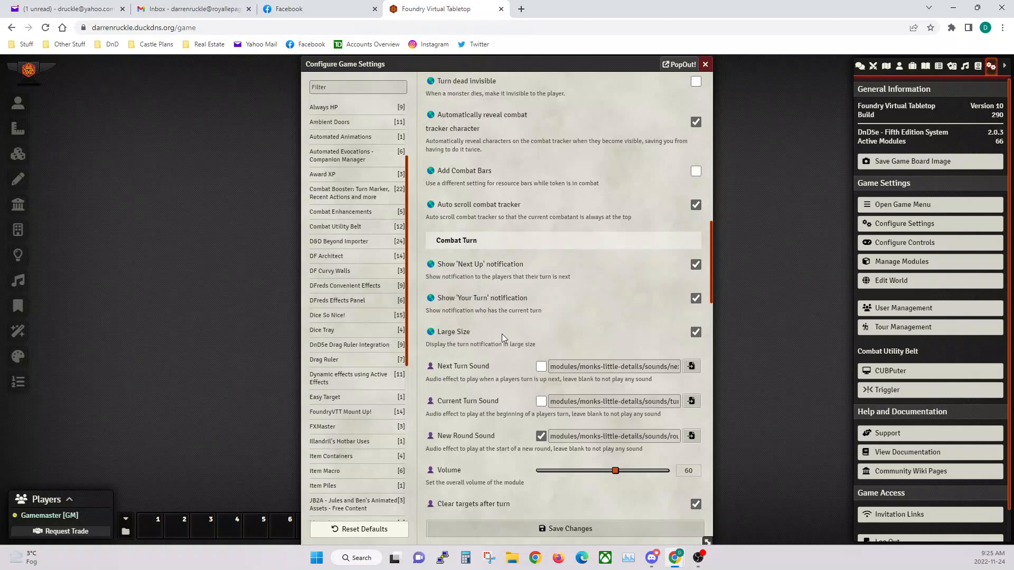
Step: Set the Next Turn Sound to You're next.mp3 from the SoundFX folder in the Amazon S3 bucket
{"action": "scroll", "coordinate": [501, 334], "scroll_direction": "down", "scroll_amount": 2}
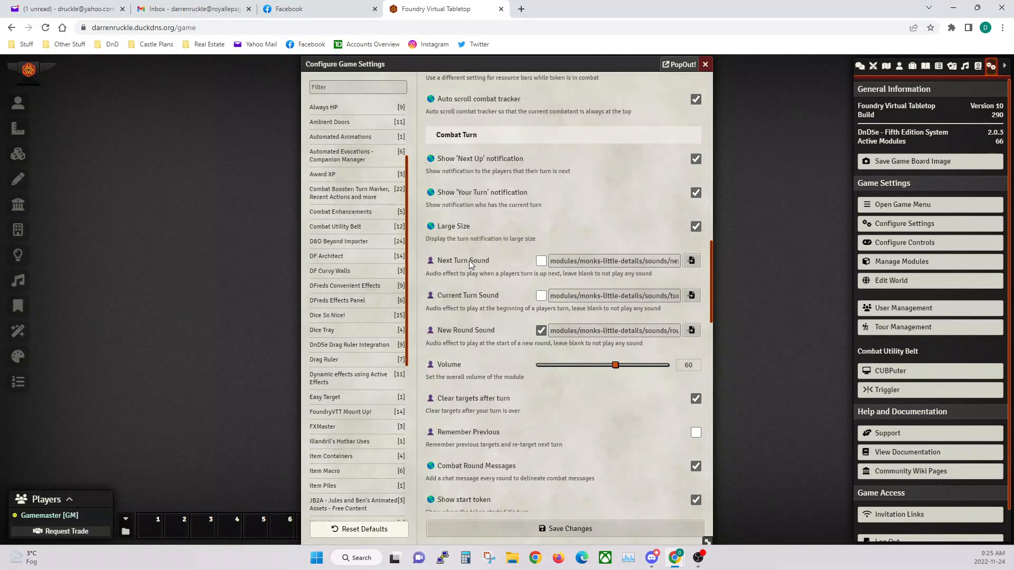
{"action": "left_click", "coordinate": [691, 261]}
{"action": "left_click", "coordinate": [597, 232]}
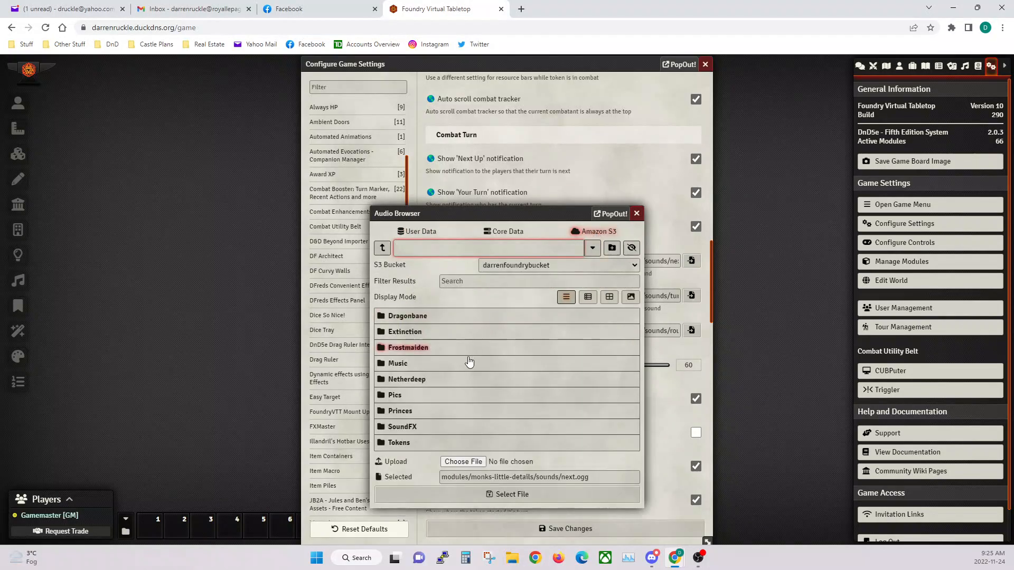
{"action": "left_click", "coordinate": [402, 427]}
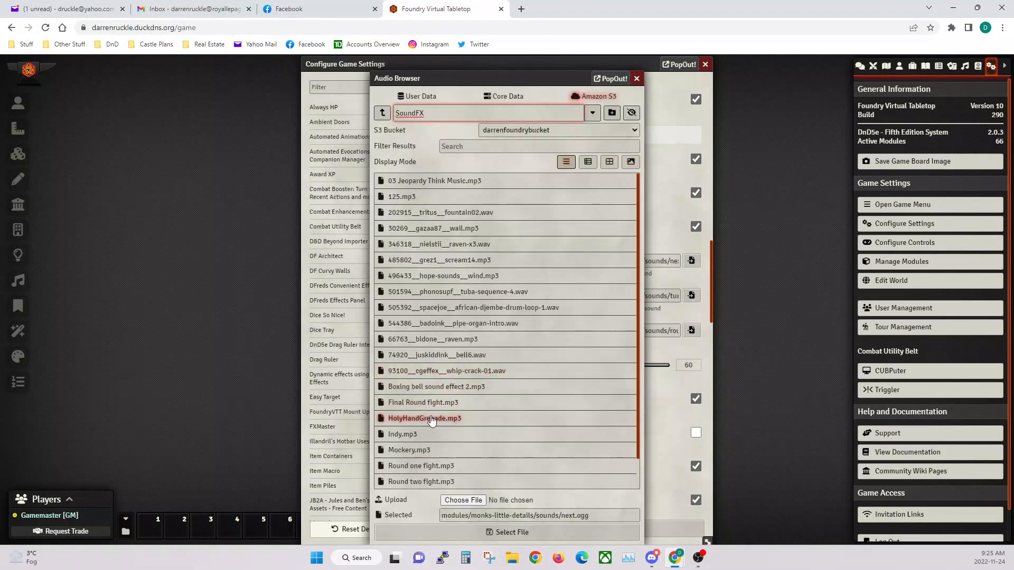
{"action": "scroll", "coordinate": [430, 420], "scroll_direction": "down", "scroll_amount": 2}
{"action": "left_click", "coordinate": [415, 480]}
{"action": "left_click", "coordinate": [507, 532]}
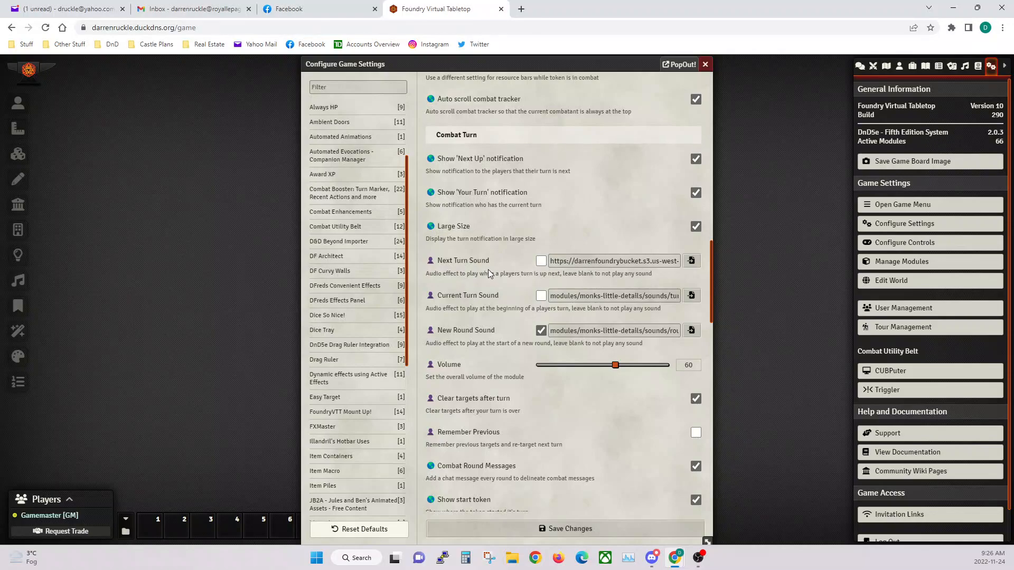
Step: Set the Current Turn Sound to Boxing bell sound effect 2.mp3 from the SoundFX folder in the Amazon S3 bucket
{"action": "left_click", "coordinate": [691, 296]}
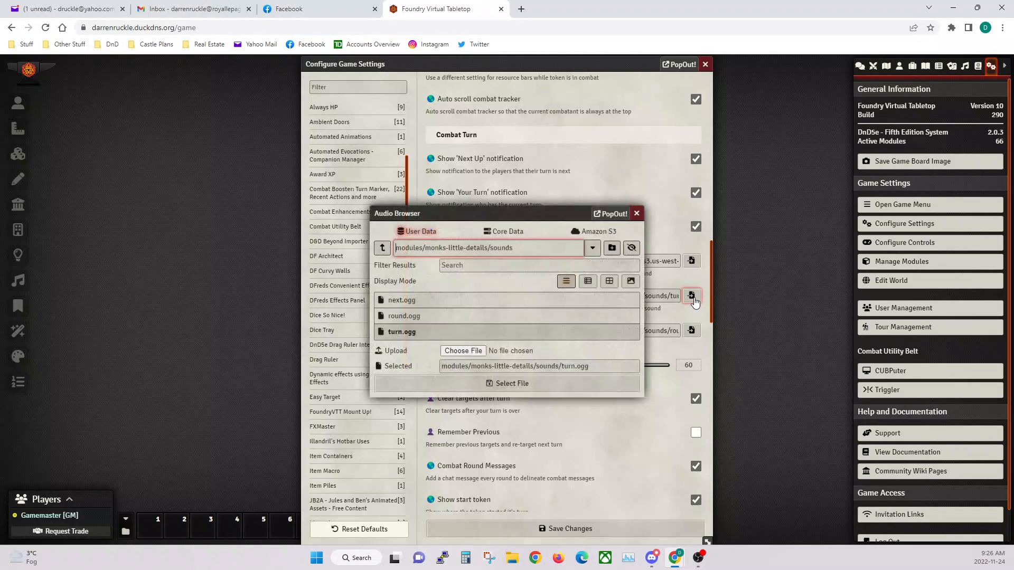
{"action": "left_click", "coordinate": [596, 231]}
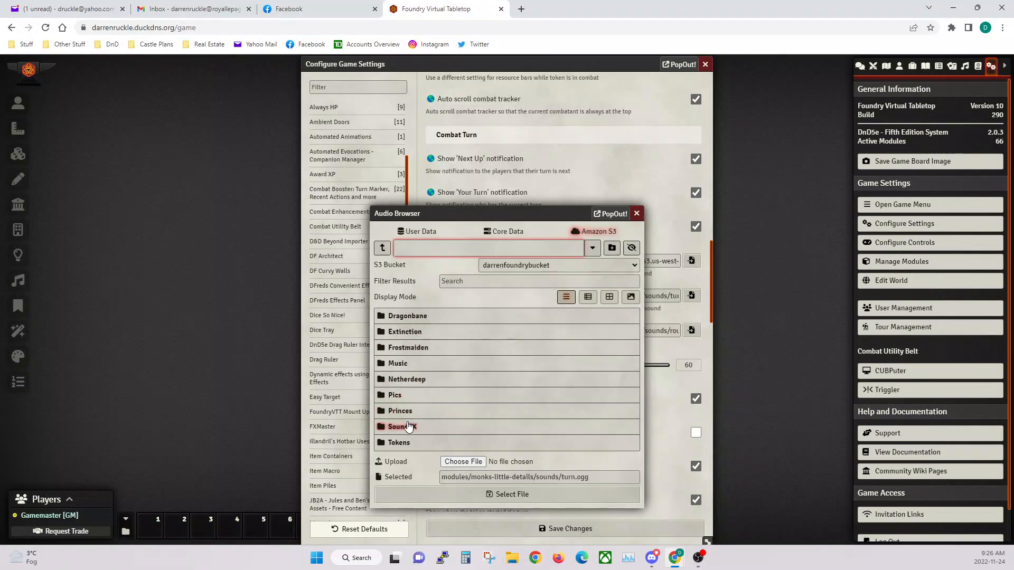
{"action": "left_click", "coordinate": [407, 426]}
{"action": "scroll", "coordinate": [474, 408], "scroll_direction": "down", "scroll_amount": 1}
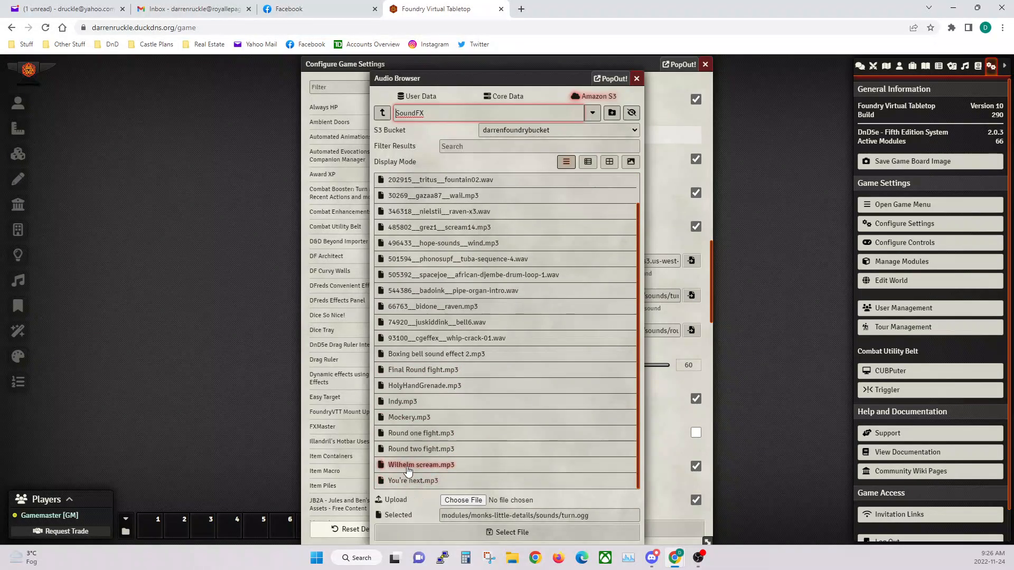
{"action": "left_click", "coordinate": [422, 354]}
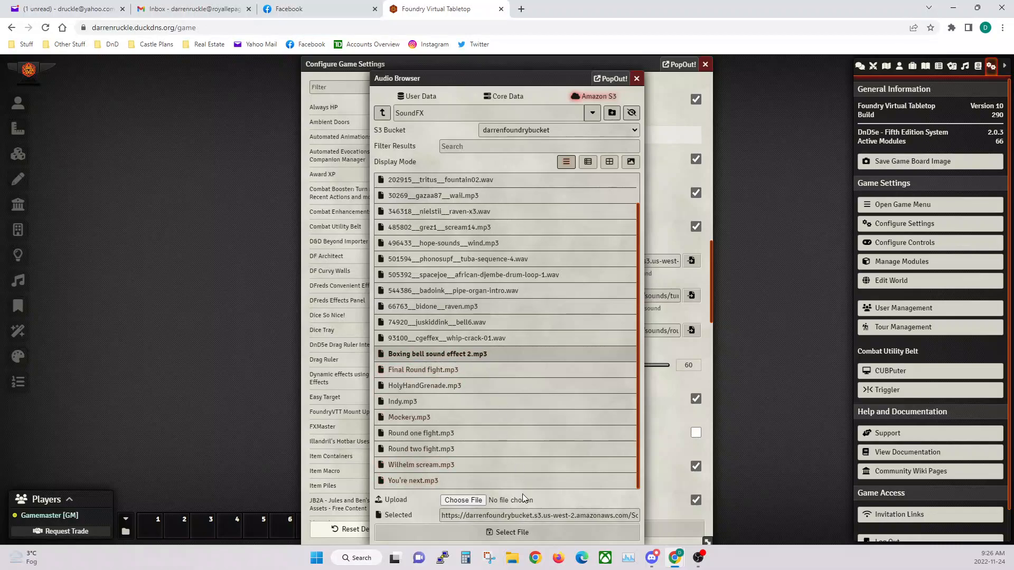
{"action": "left_click", "coordinate": [520, 534]}
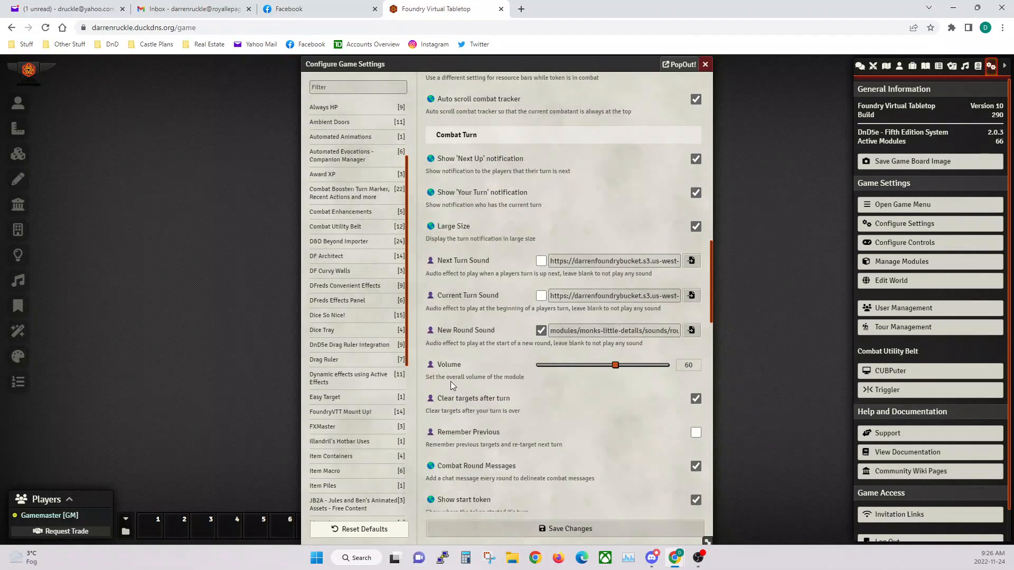
Step: Enable Move the Pause icon up among the Monk's Little Details added features
{"action": "scroll", "coordinate": [451, 381], "scroll_direction": "down", "scroll_amount": 2}
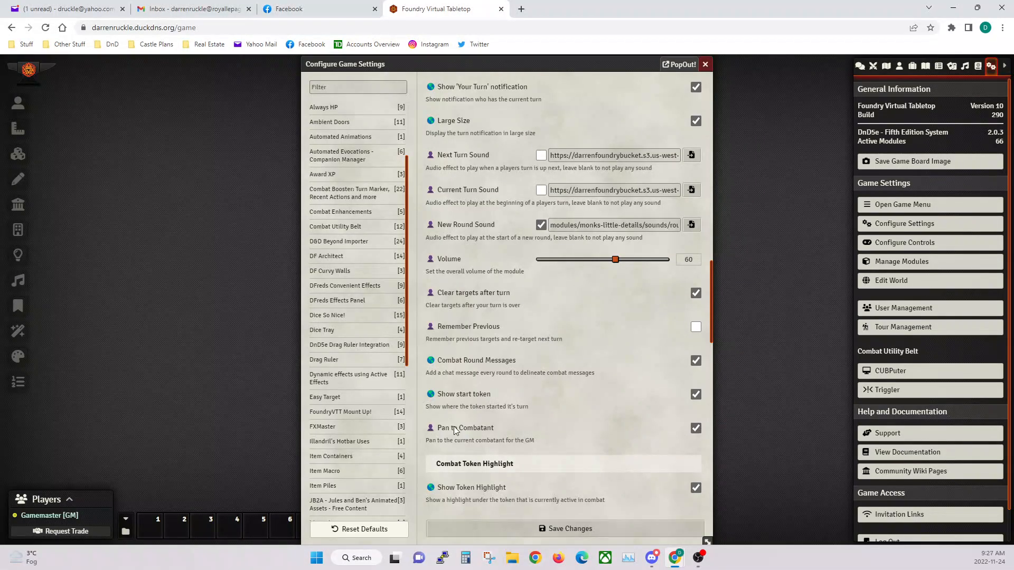
{"action": "scroll", "coordinate": [512, 429], "scroll_direction": "down", "scroll_amount": 3}
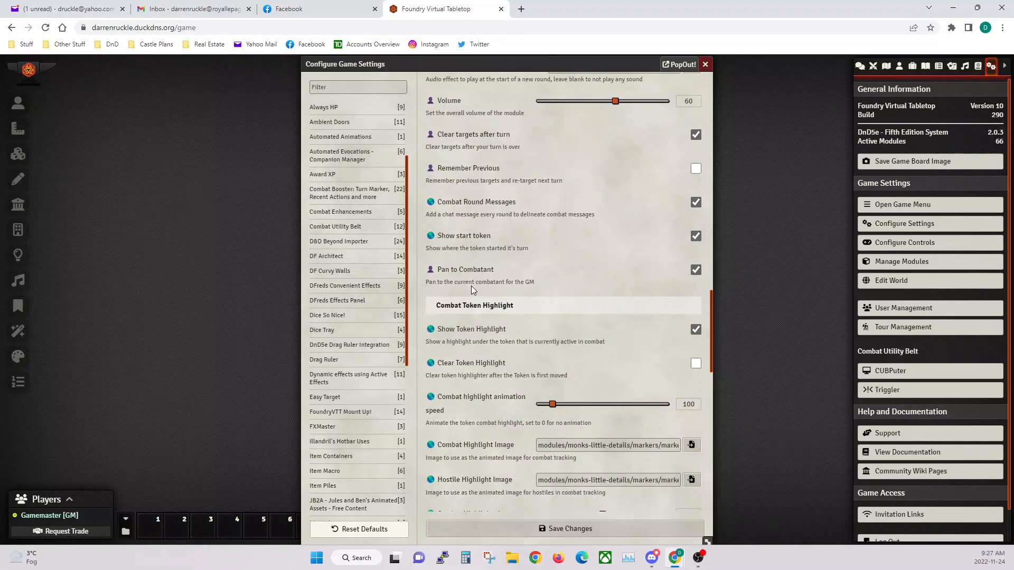
{"action": "scroll", "coordinate": [472, 285], "scroll_direction": "down", "scroll_amount": 1}
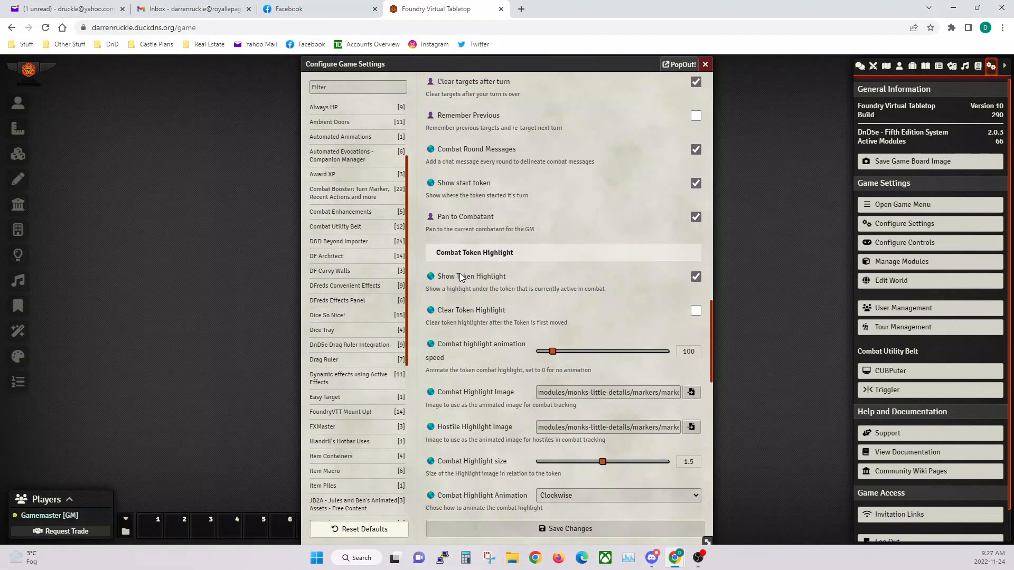
{"action": "scroll", "coordinate": [459, 278], "scroll_direction": "down", "scroll_amount": 5}
{"action": "scroll", "coordinate": [458, 285], "scroll_direction": "down", "scroll_amount": 3}
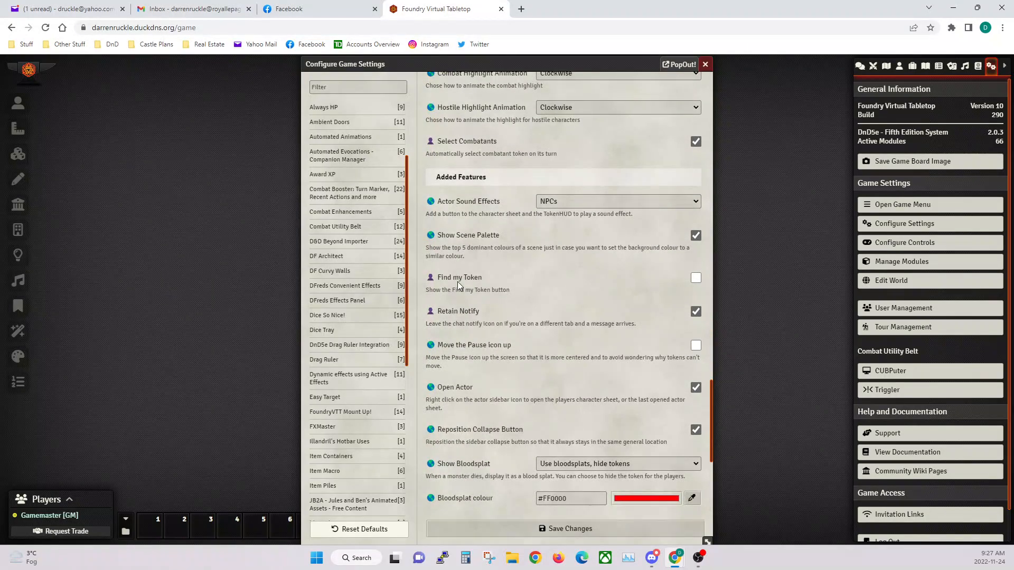
{"action": "scroll", "coordinate": [457, 281], "scroll_direction": "down", "scroll_amount": 1}
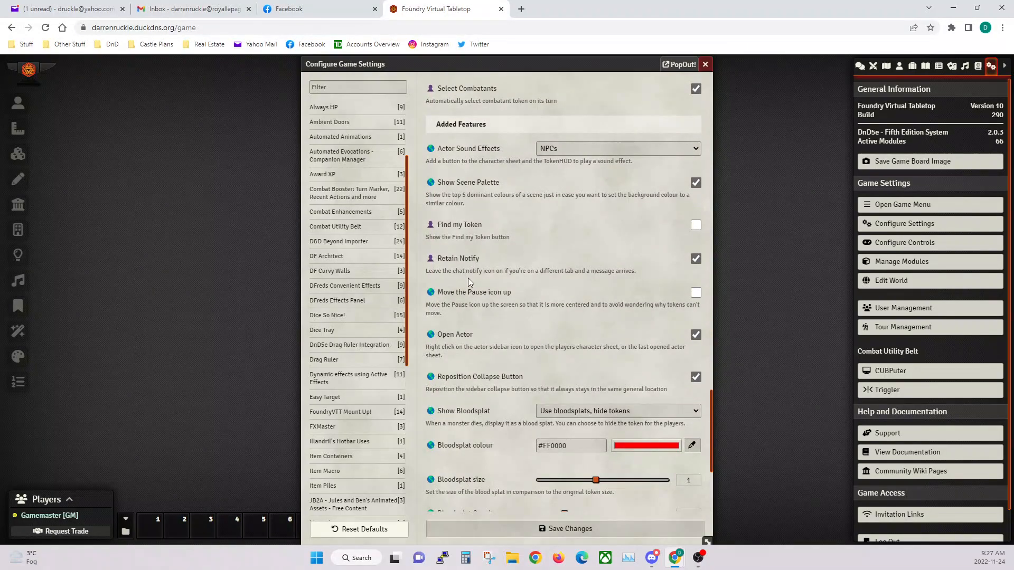
{"action": "left_click", "coordinate": [696, 293]}
{"action": "left_click_drag", "start_coordinate": [417, 64], "coordinate": [374, 79]}
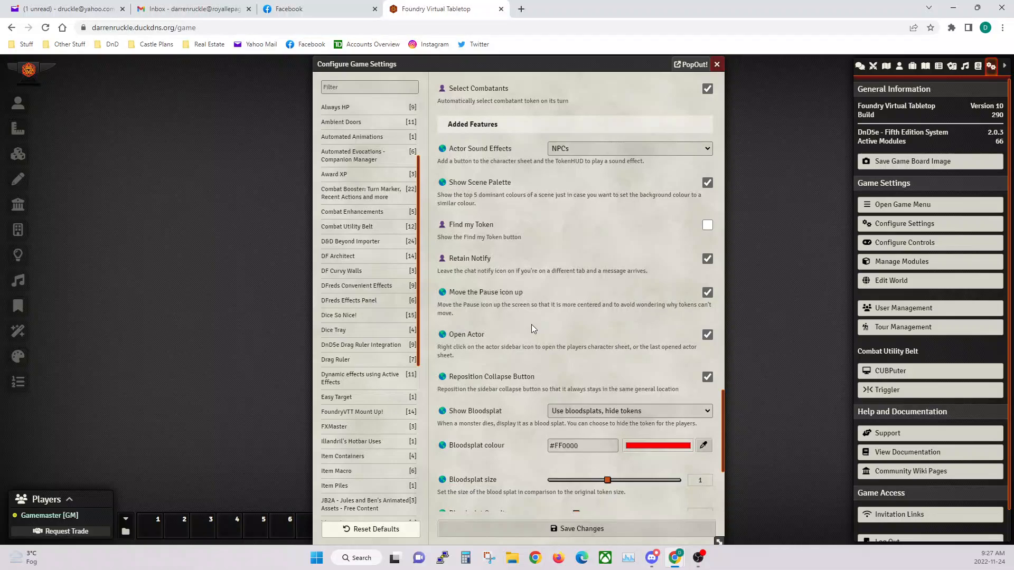
Step: Set the Bloodsplat colour to #880808
{"action": "scroll", "coordinate": [499, 432], "scroll_direction": "down", "scroll_amount": 1}
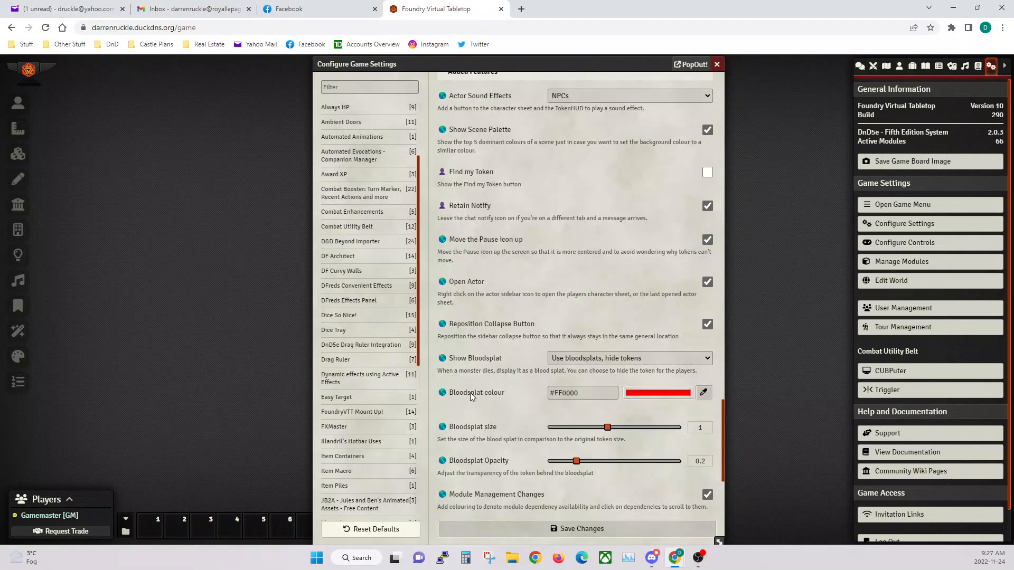
{"action": "scroll", "coordinate": [528, 380], "scroll_direction": "down", "scroll_amount": 1}
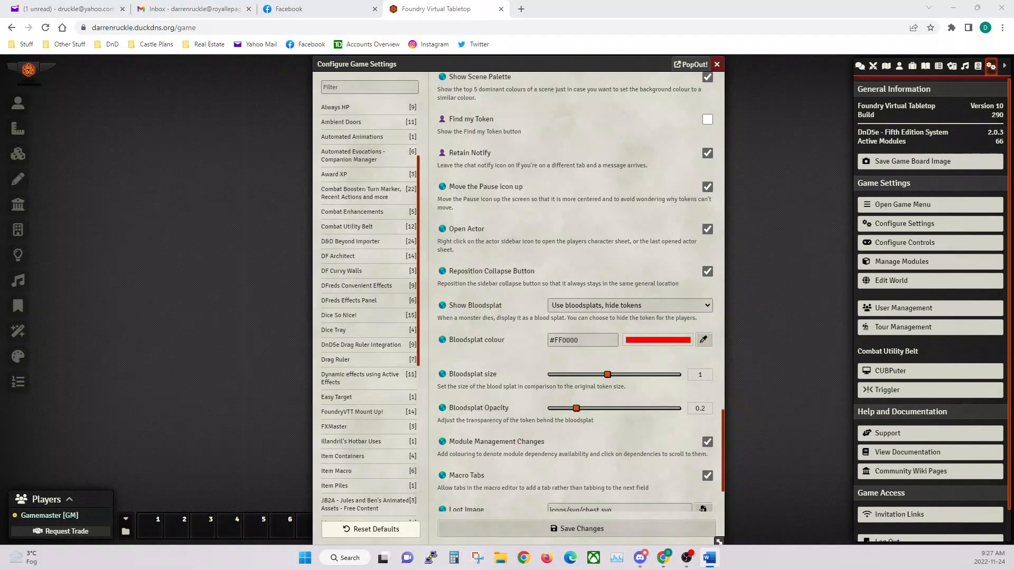
{"action": "double_click", "coordinate": [572, 340]}
{"action": "type", "text": "880808"}
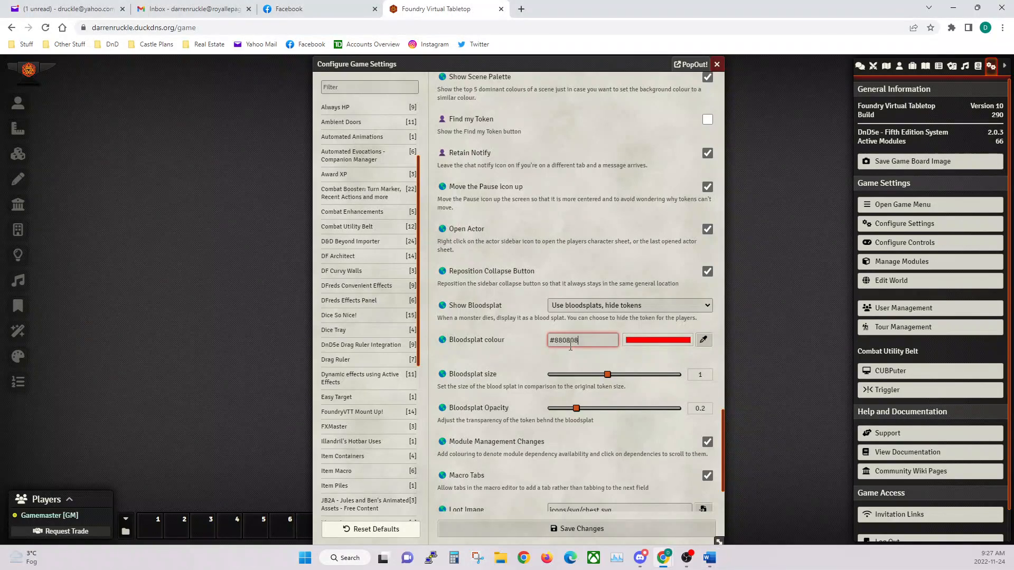
{"action": "left_click", "coordinate": [588, 358]}
Step: Check the remaining Monk's Little Details options and save the changes
{"action": "scroll", "coordinate": [495, 353], "scroll_direction": "down", "scroll_amount": 2}
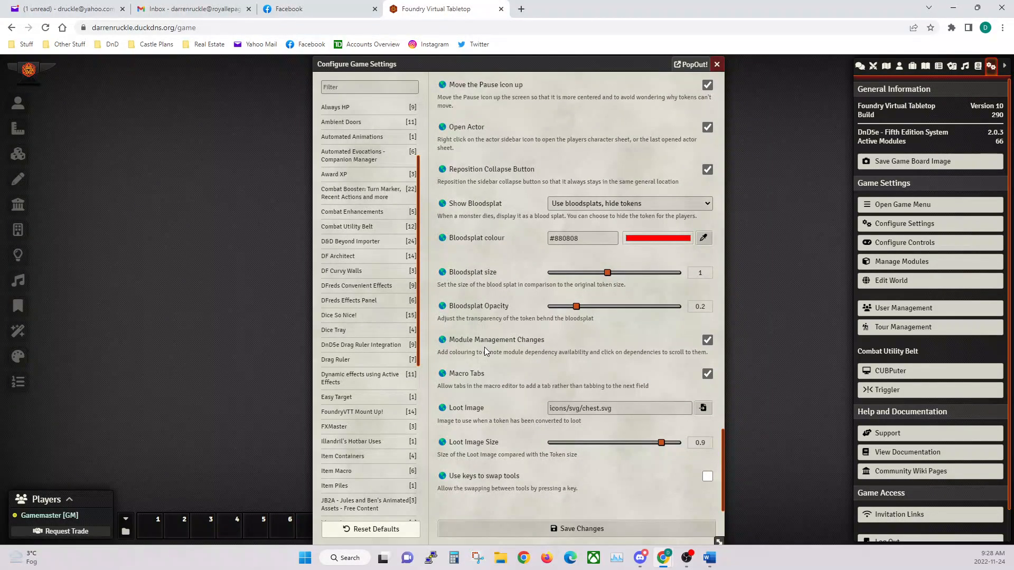
{"action": "scroll", "coordinate": [484, 347], "scroll_direction": "up", "scroll_amount": 4}
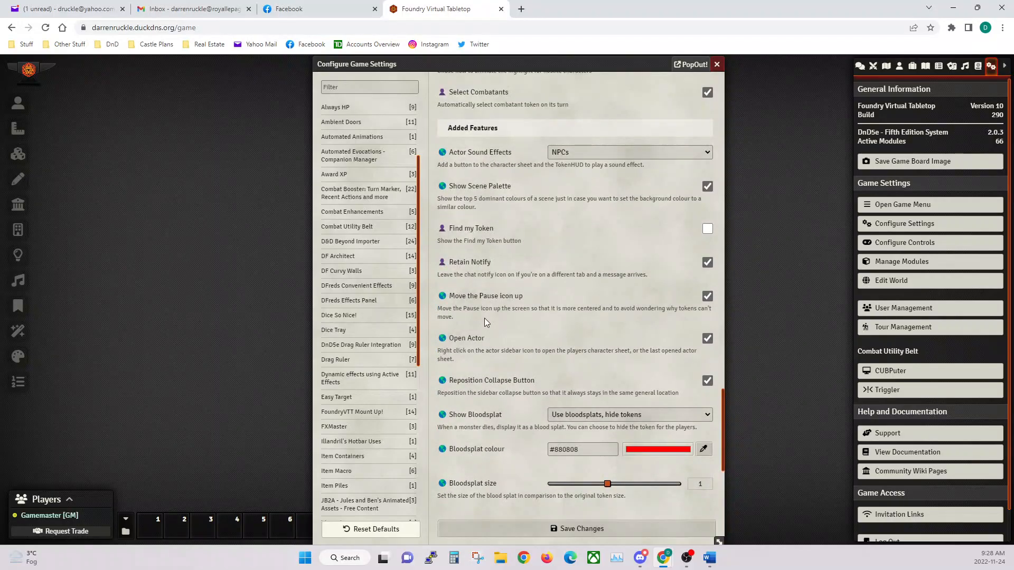
{"action": "scroll", "coordinate": [484, 318], "scroll_direction": "up", "scroll_amount": 1}
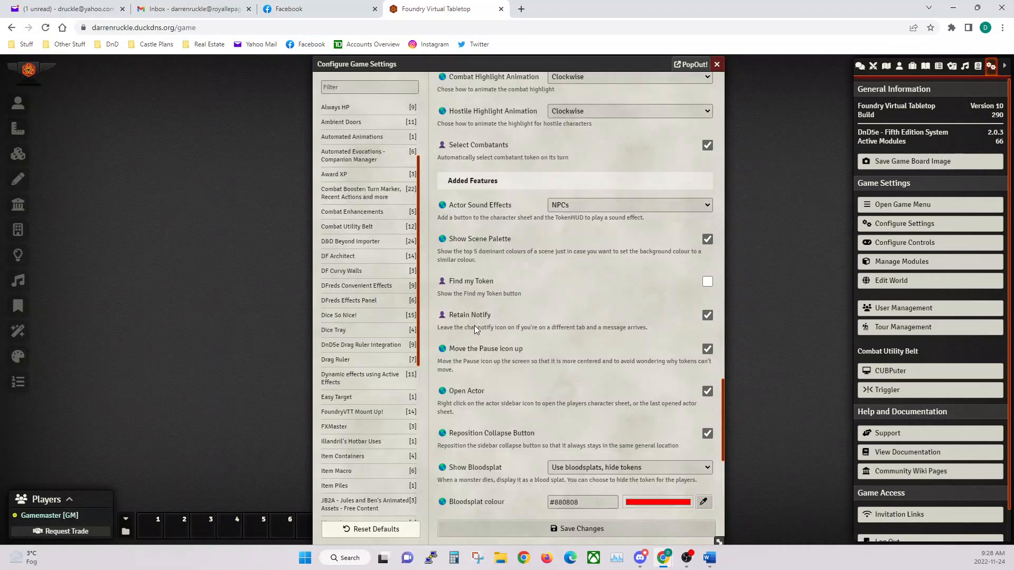
{"action": "scroll", "coordinate": [474, 328], "scroll_direction": "up", "scroll_amount": 8}
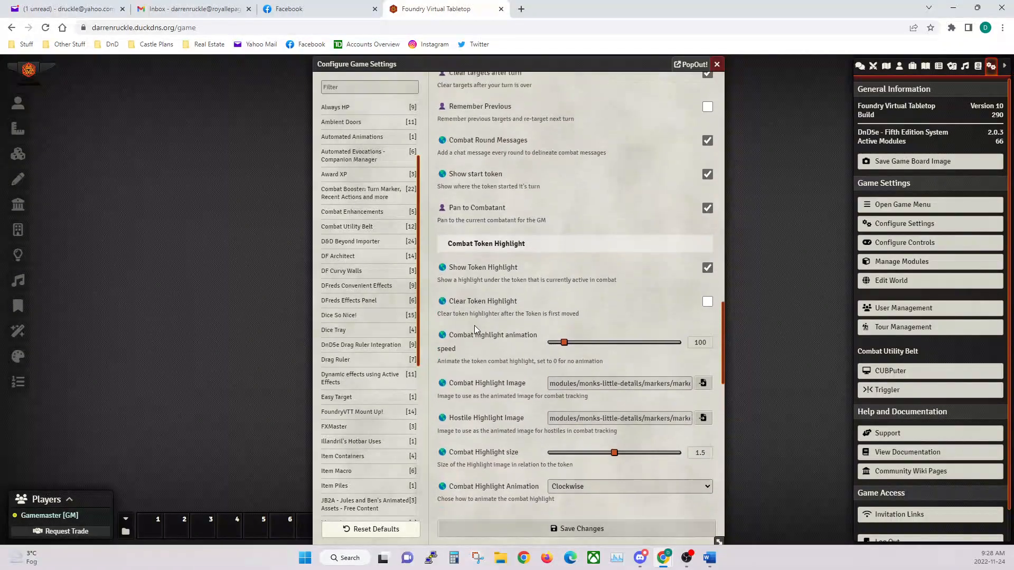
{"action": "scroll", "coordinate": [475, 327], "scroll_direction": "down", "scroll_amount": 10}
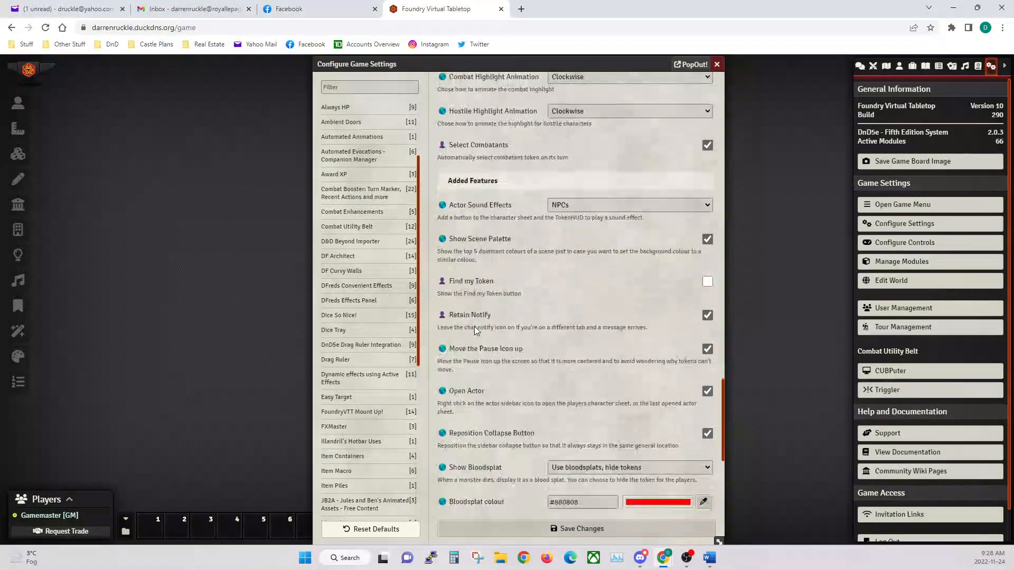
{"action": "left_click", "coordinate": [581, 528]}
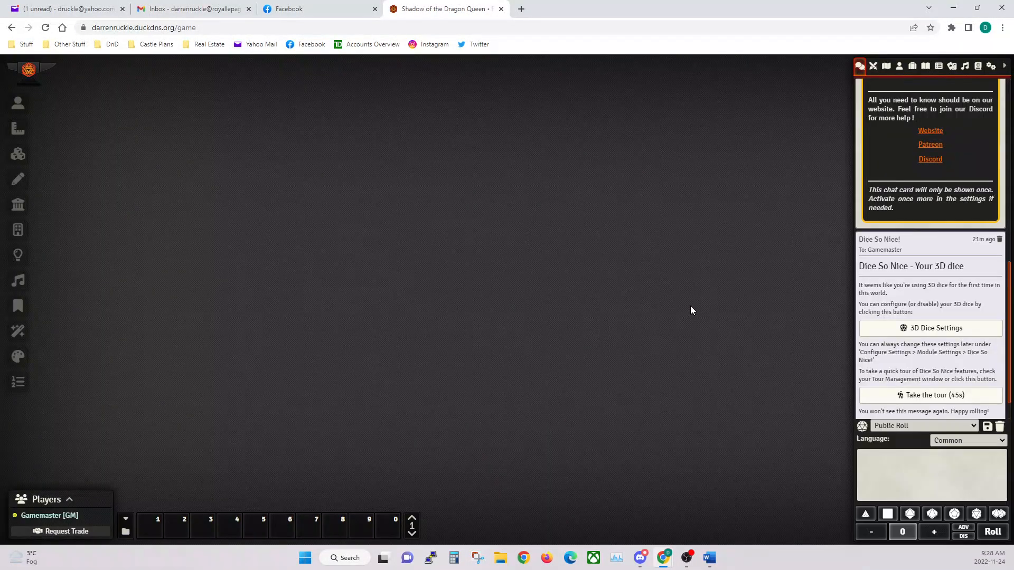
Step: Reopen the game settings and review the Simple Calendar module options
{"action": "left_click", "coordinate": [992, 67]}
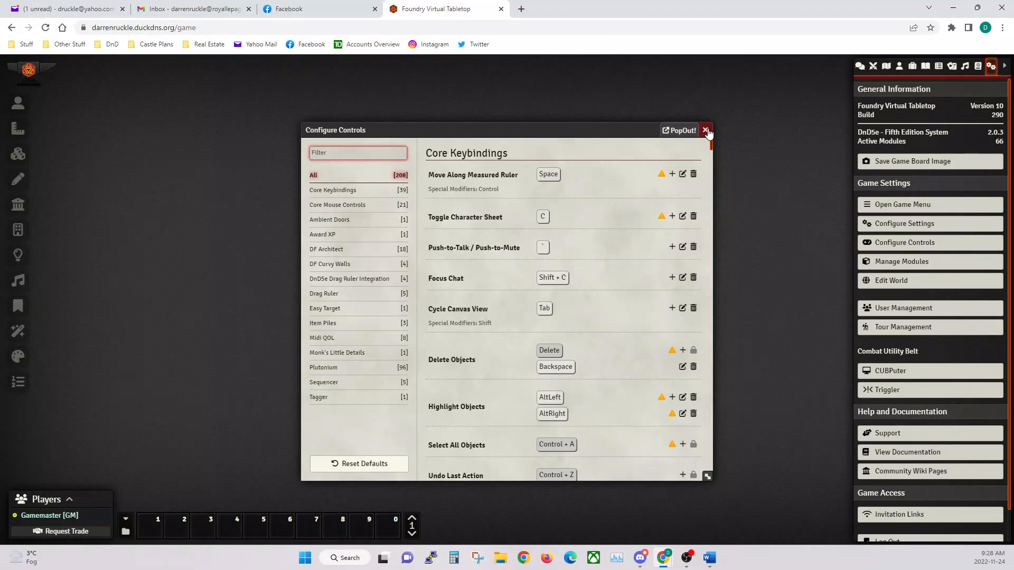
{"action": "left_click", "coordinate": [710, 161]}
{"action": "left_click", "coordinate": [898, 232]}
{"action": "scroll", "coordinate": [357, 348], "scroll_direction": "down", "scroll_amount": 5}
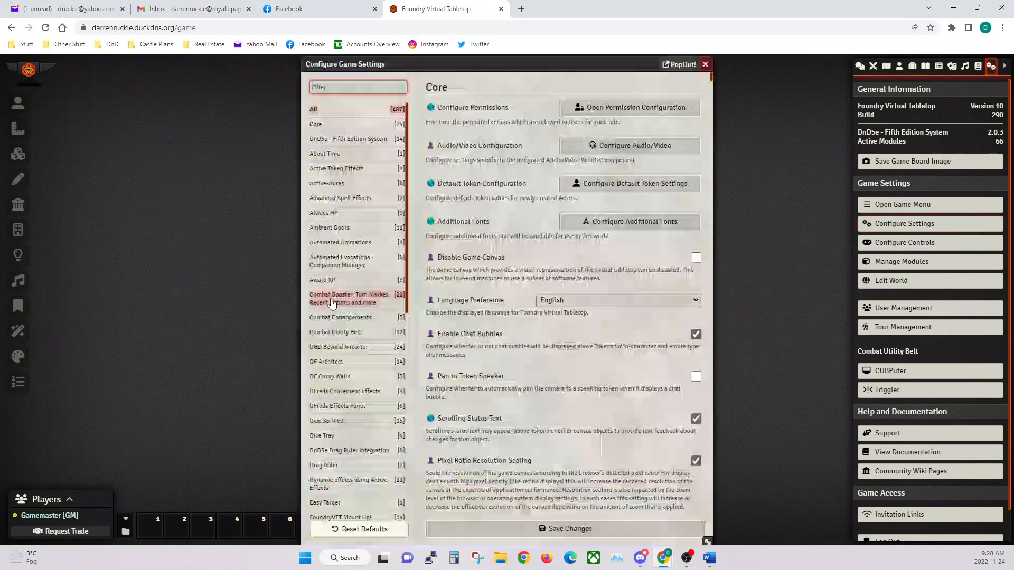
{"action": "scroll", "coordinate": [357, 349], "scroll_direction": "down", "scroll_amount": 1}
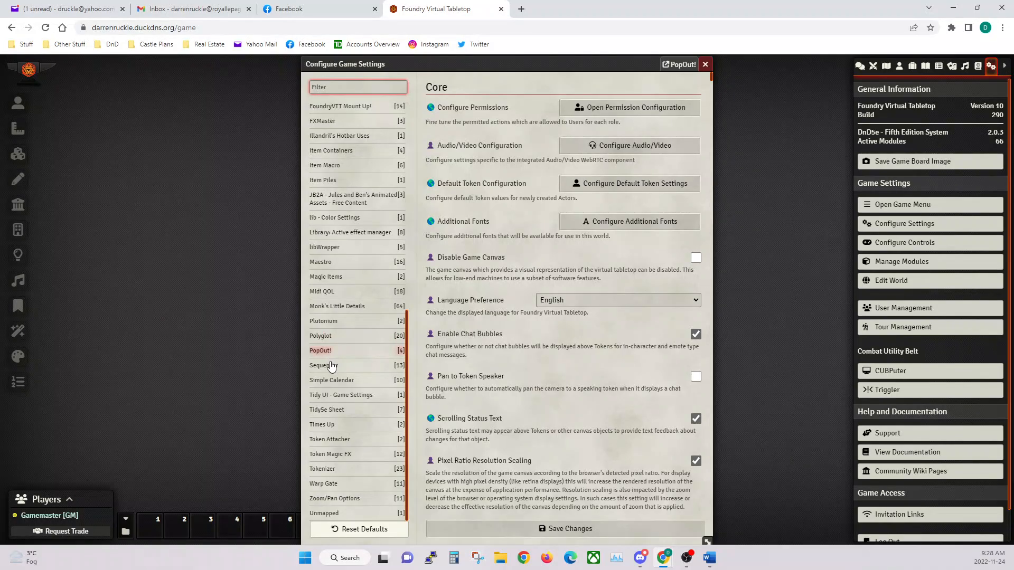
{"action": "left_click", "coordinate": [335, 382]}
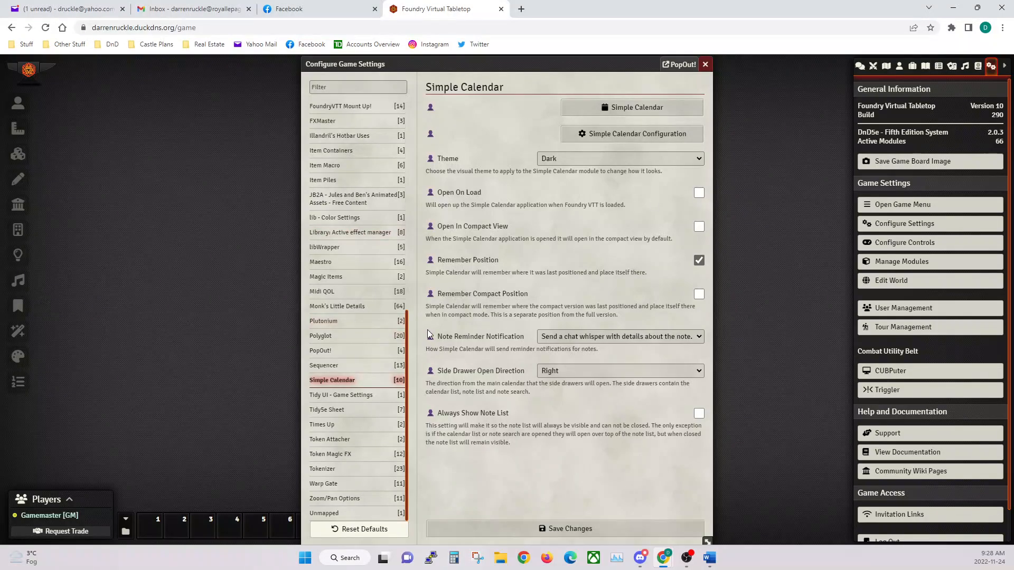
Step: Check the Tidy UI and Tidy5e Sheet module options and save the game settings
{"action": "left_click", "coordinate": [345, 400]}
{"action": "left_click", "coordinate": [337, 412]}
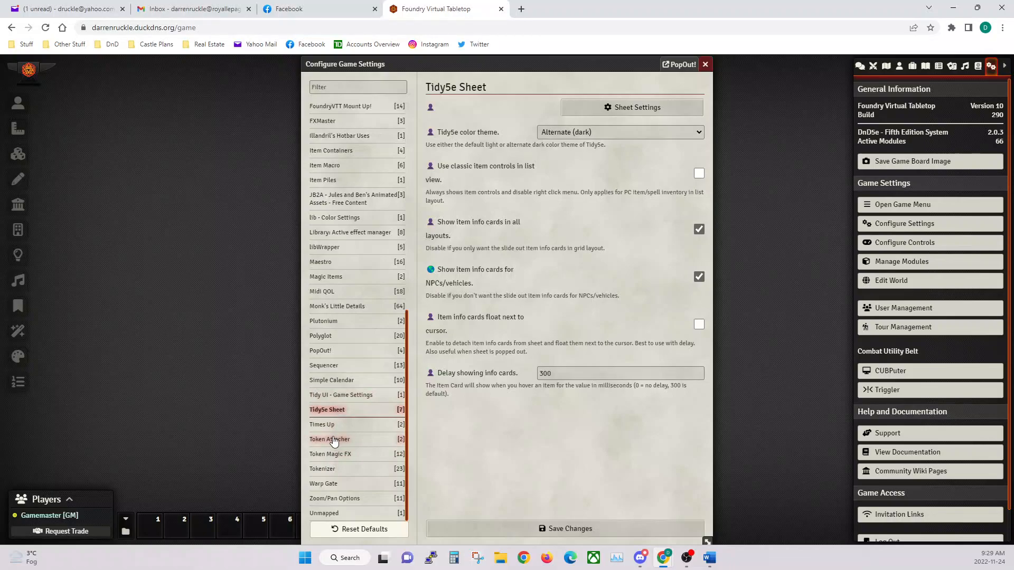
{"action": "scroll", "coordinate": [338, 440], "scroll_direction": "up", "scroll_amount": 8}
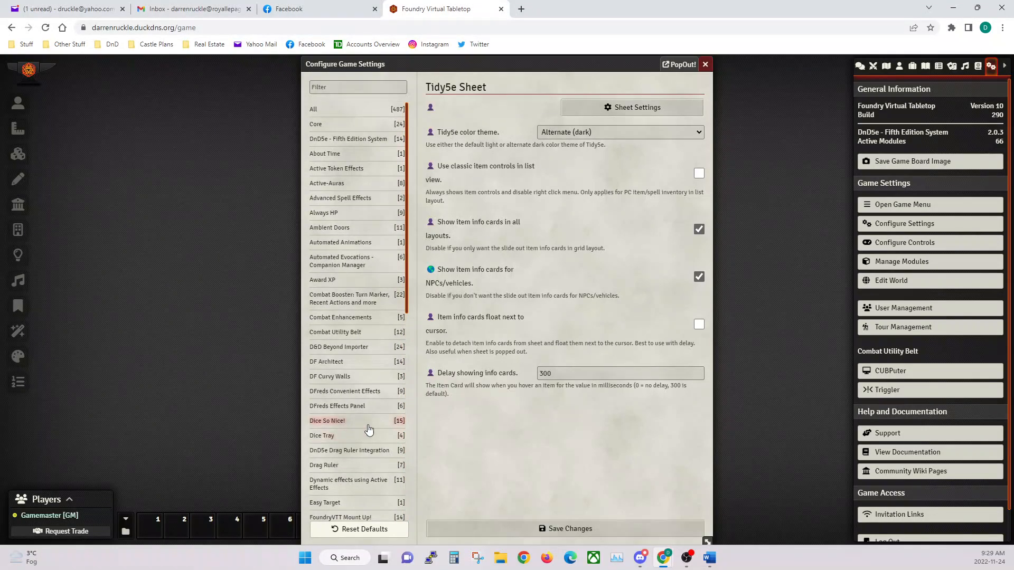
{"action": "left_click", "coordinate": [566, 529]}
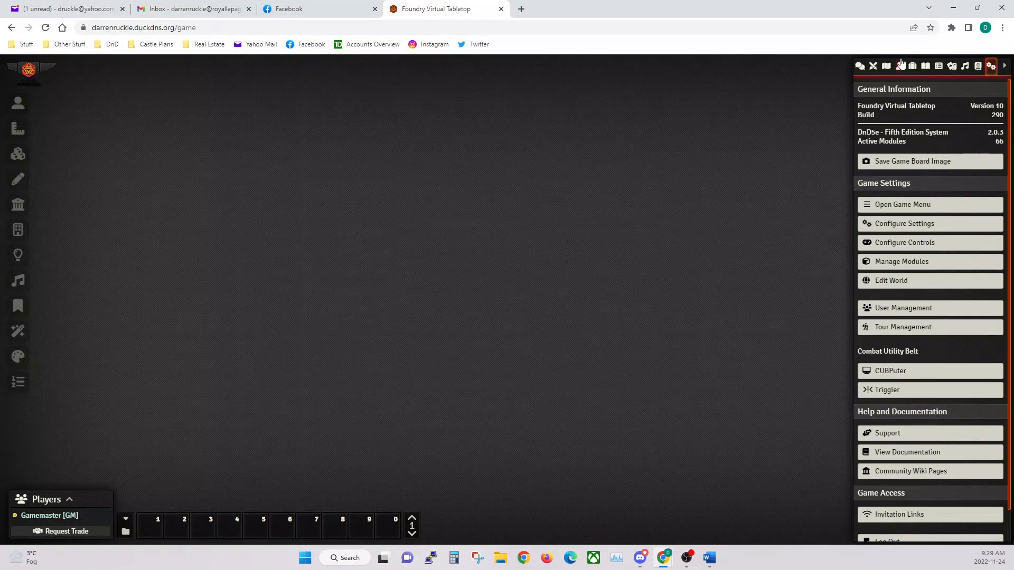
Step: Open the Plutonium import wizard for scenes, view the Dragonlance: Shadow of the Dragon Queen adventure source, and close the wizard
{"action": "left_click", "coordinate": [860, 66]}
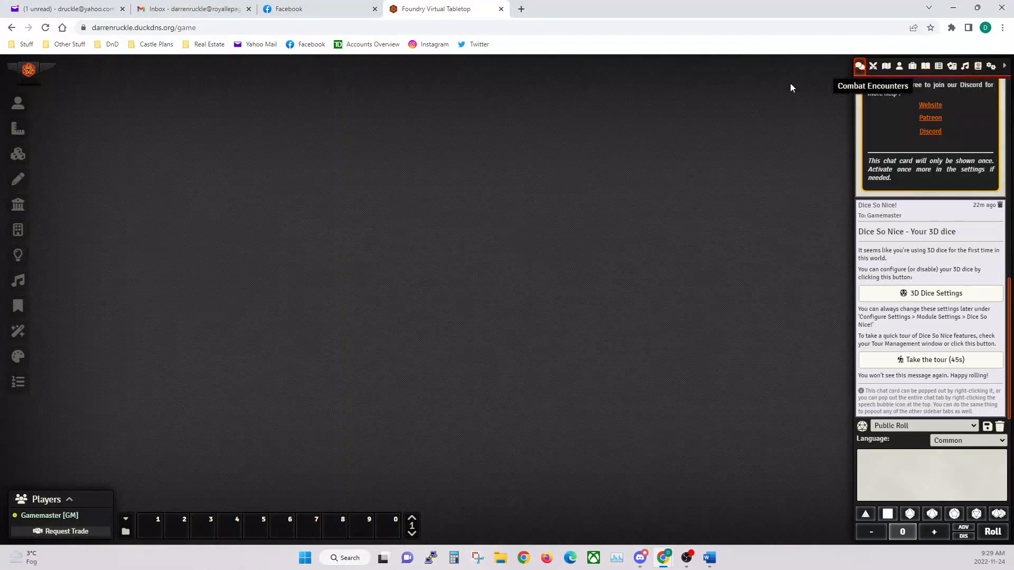
{"action": "left_click", "coordinate": [886, 66]}
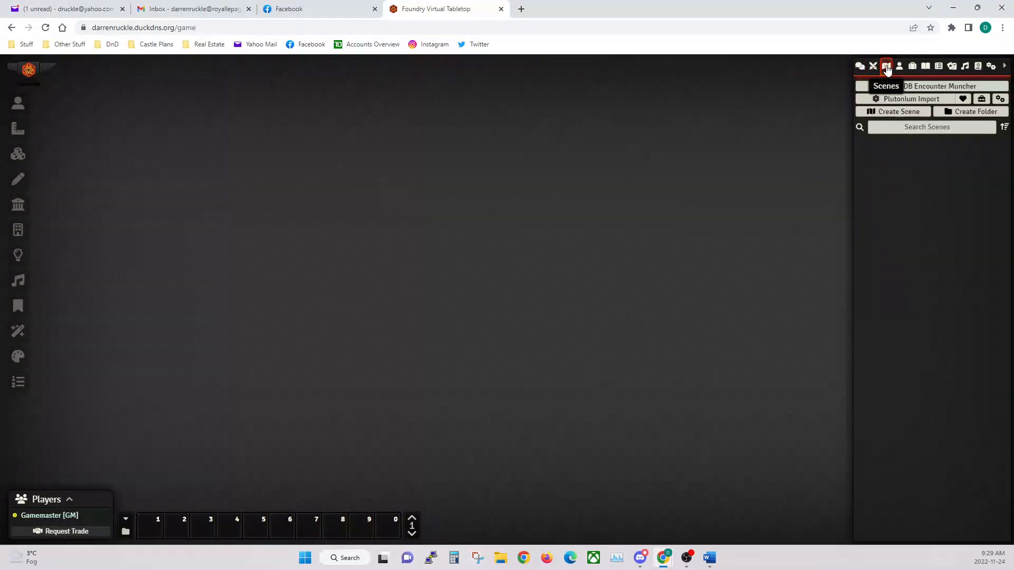
{"action": "left_click", "coordinate": [923, 105]}
{"action": "left_click", "coordinate": [359, 278]}
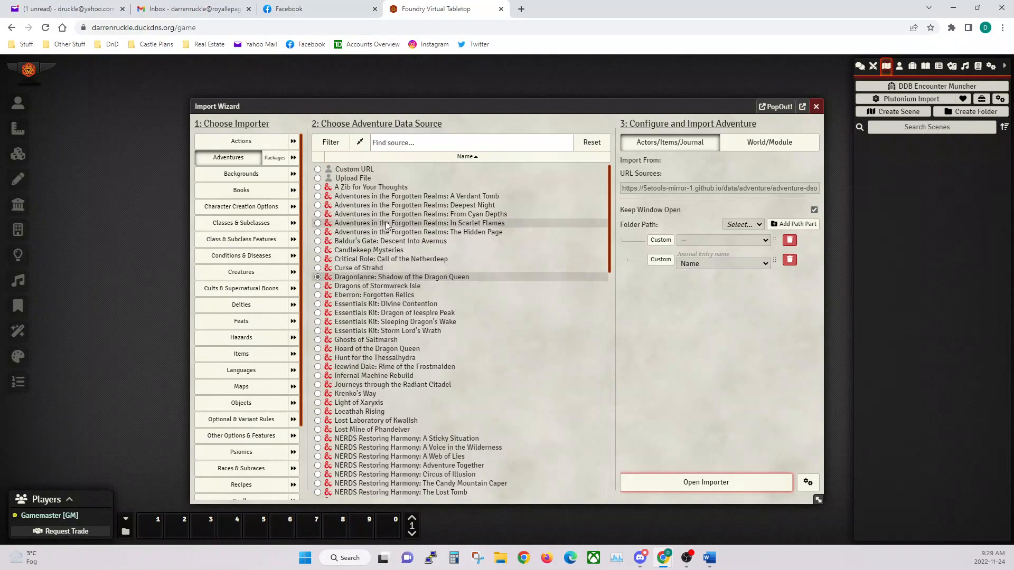
{"action": "left_click", "coordinate": [814, 108]}
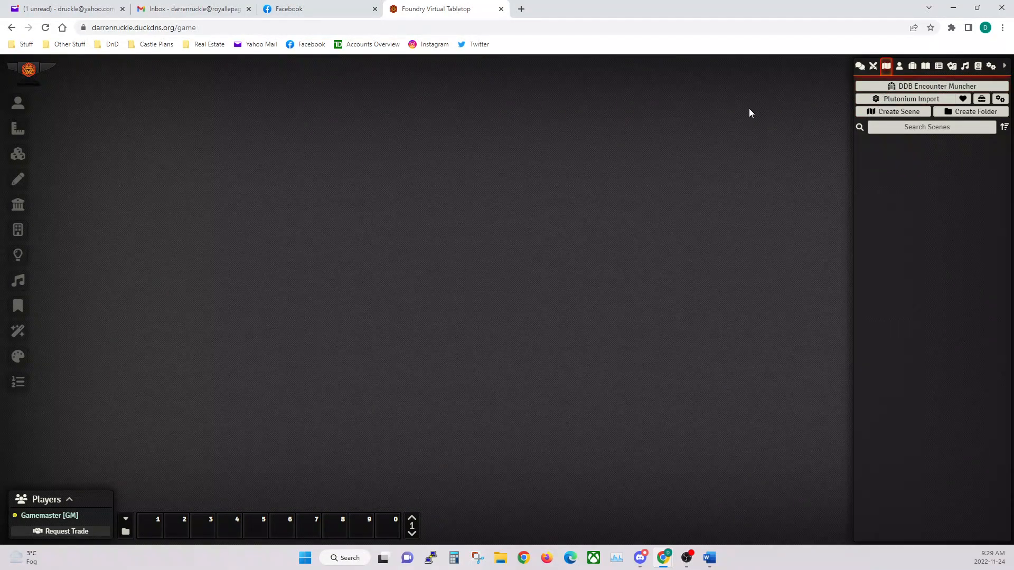